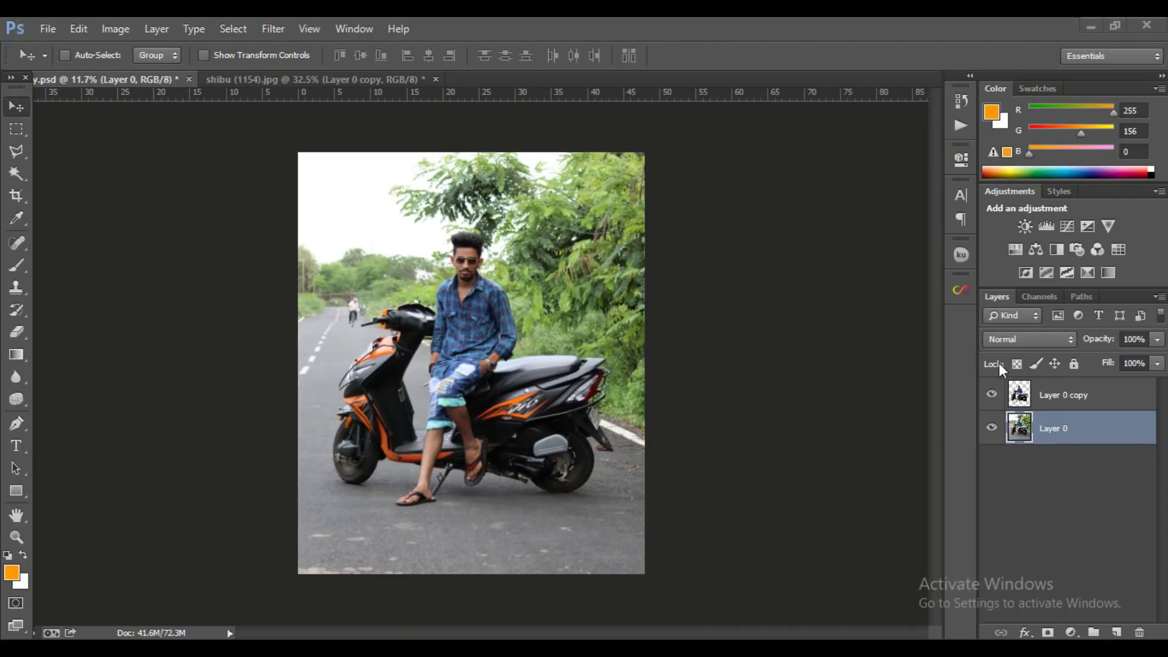
- Toggle Layer 0's visibility to compare the composite with and without the photo
click(991, 429)
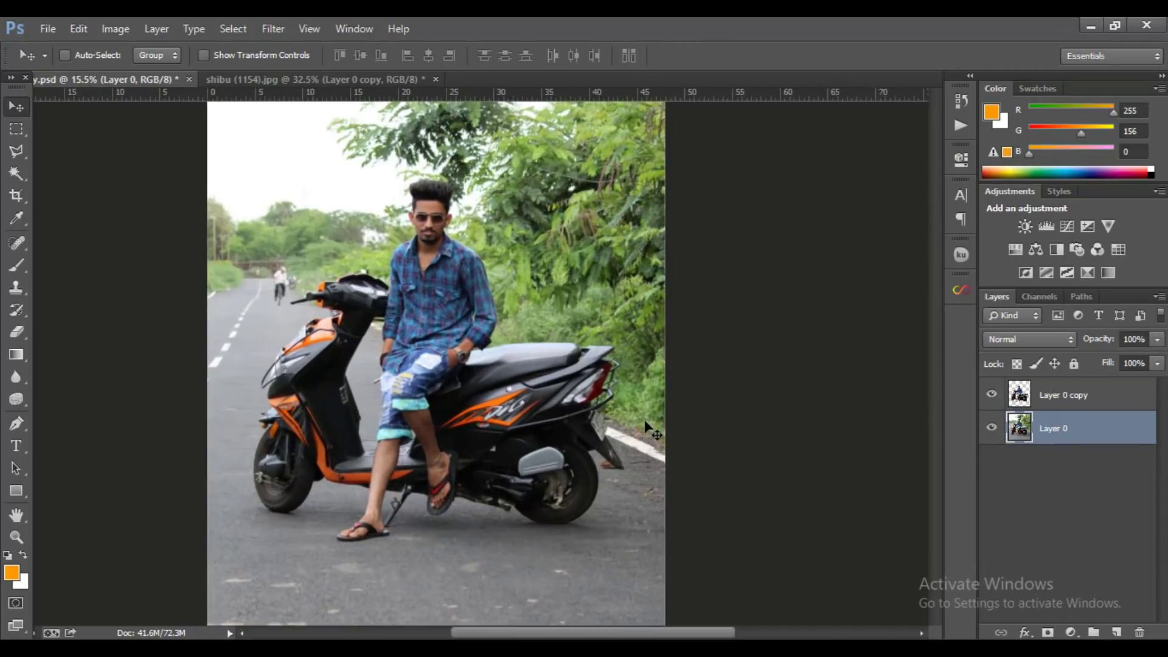
scroll(647, 424, down, 2)
click(991, 429)
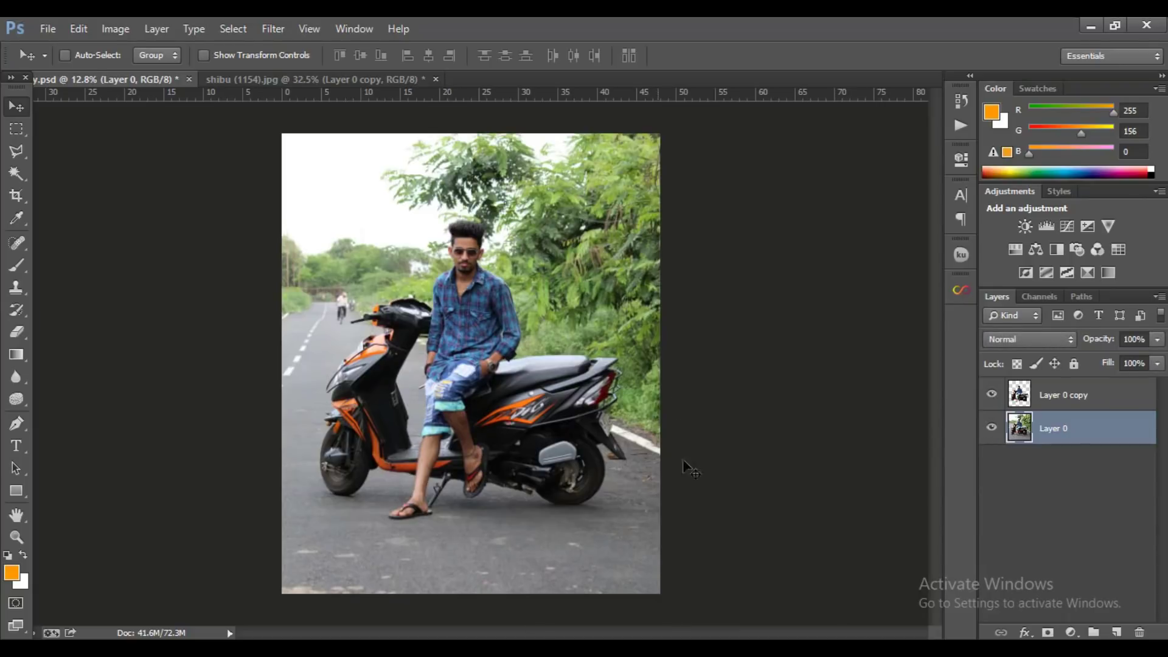
scroll(499, 329, up, 2)
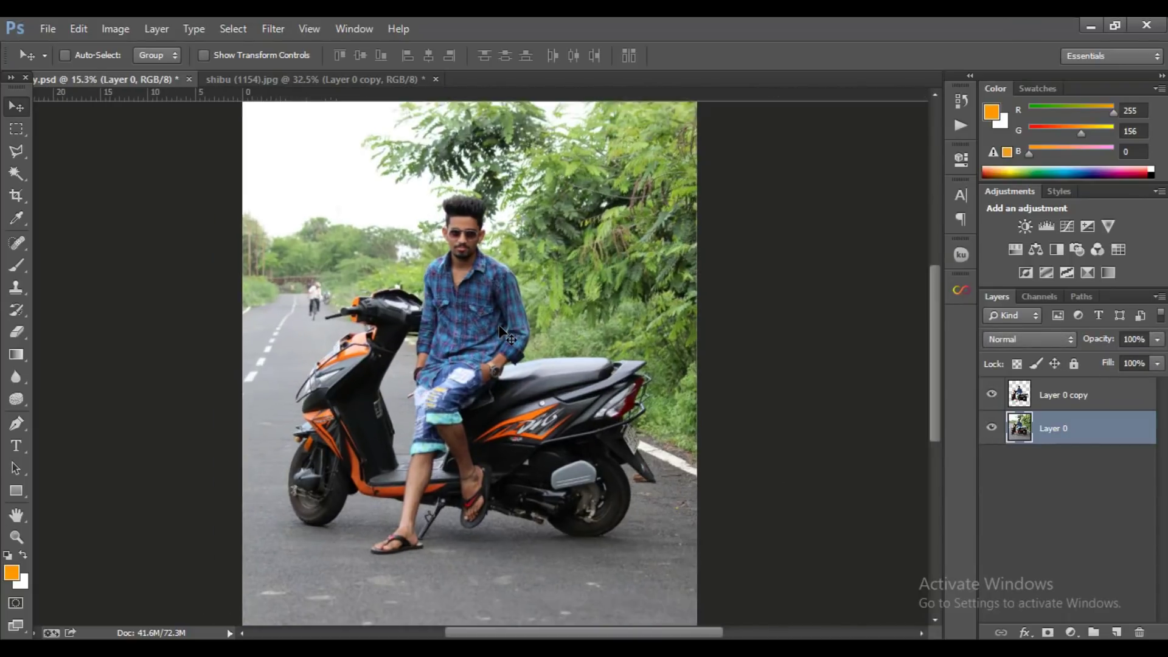
scroll(498, 324, down, 1)
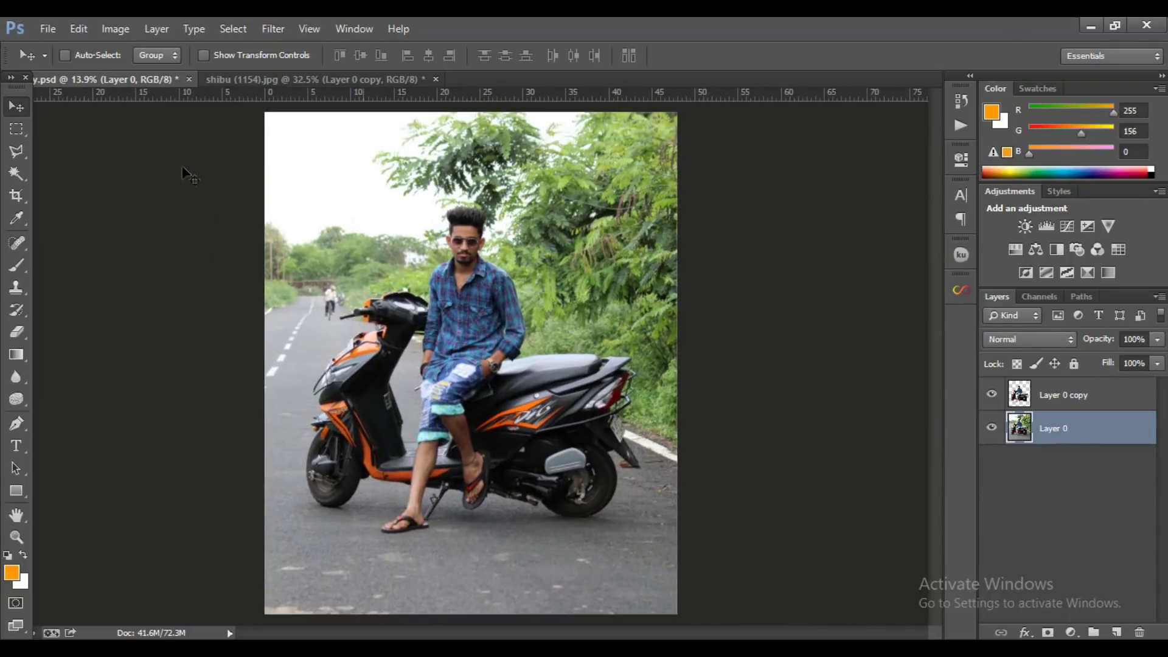
- Create an orange Solid Color fill layer
click(1083, 634)
click(1065, 260)
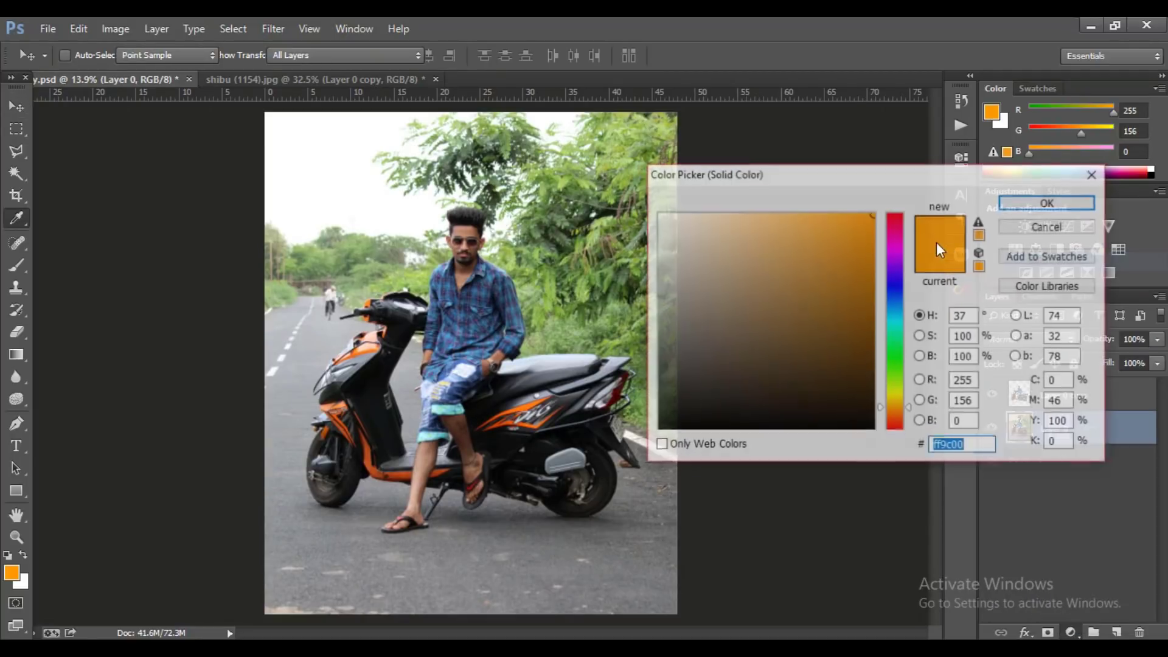
click(1047, 204)
scroll(510, 393, down, 1)
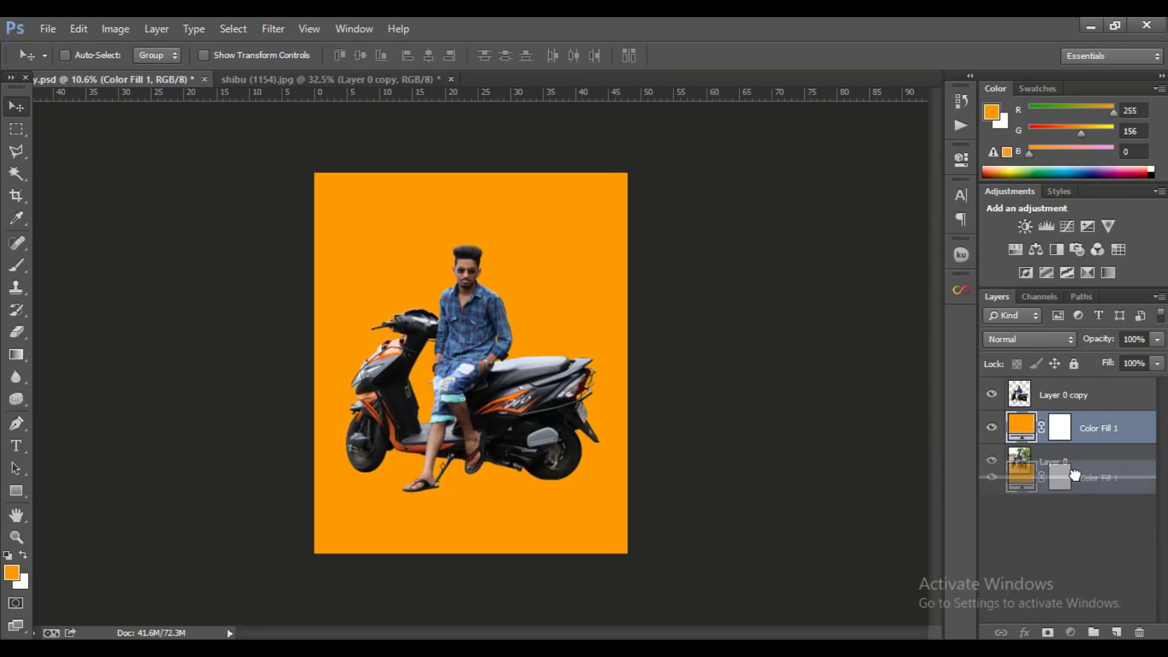
- Move Color Fill 1 below Layer 0 and add a blank mask to Layer 0
drag(1087, 430, 1087, 478)
click(1048, 633)
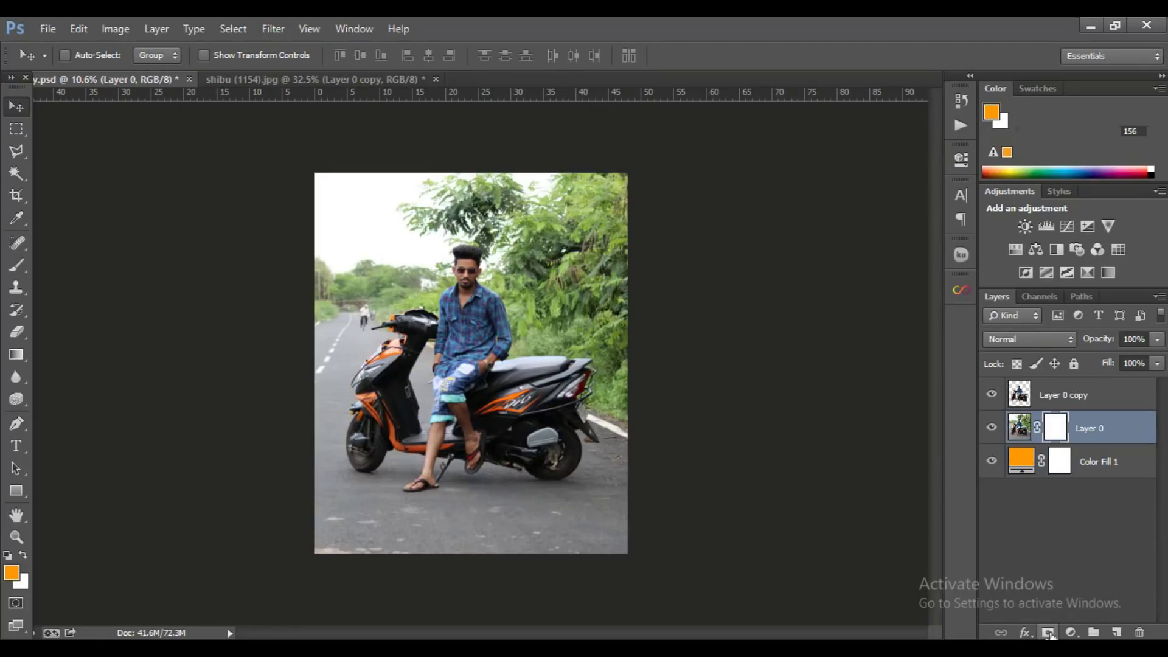
click(16, 354)
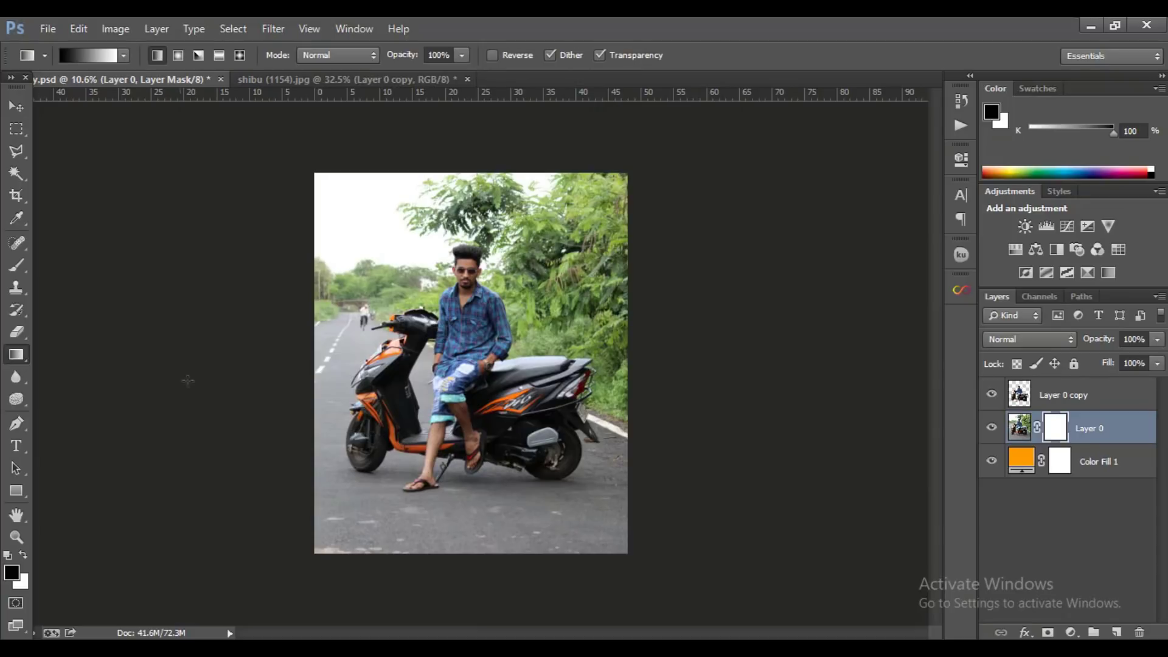
scroll(38, 239, down, 1)
scroll(37, 240, down, 1)
- Crop the canvas taller at the top so orange fills the new strip above the photo
click(16, 195)
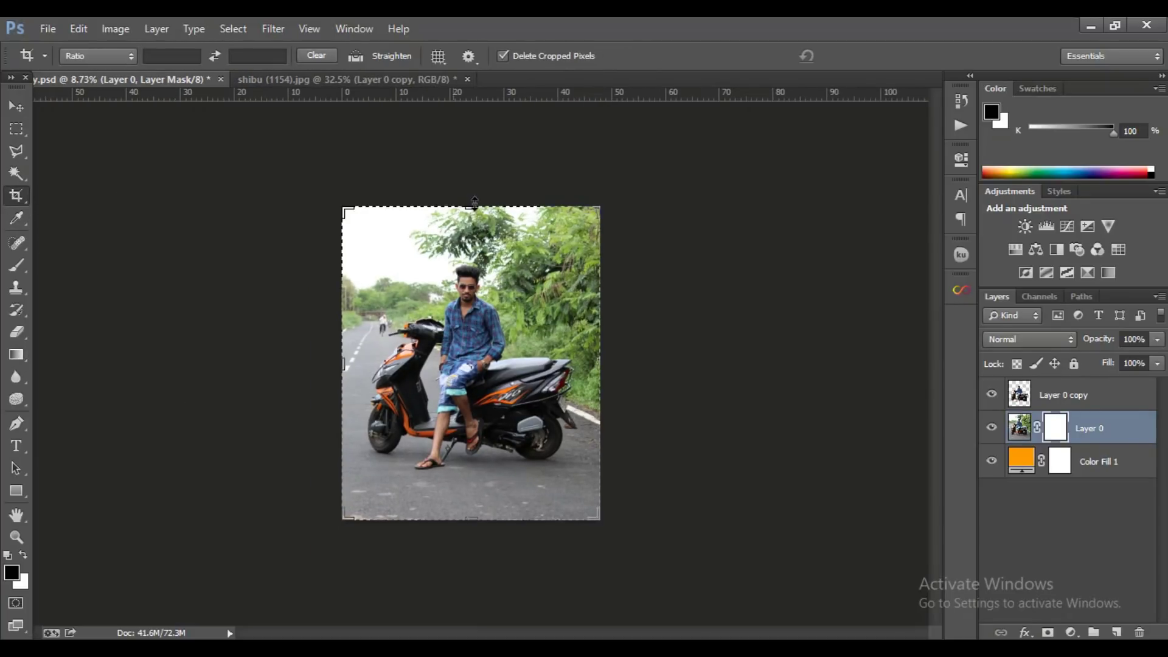
mouse_move(472, 207)
mouse_down()
mouse_move(476, 134)
mouse_move(482, 141)
mouse_up()
click(861, 56)
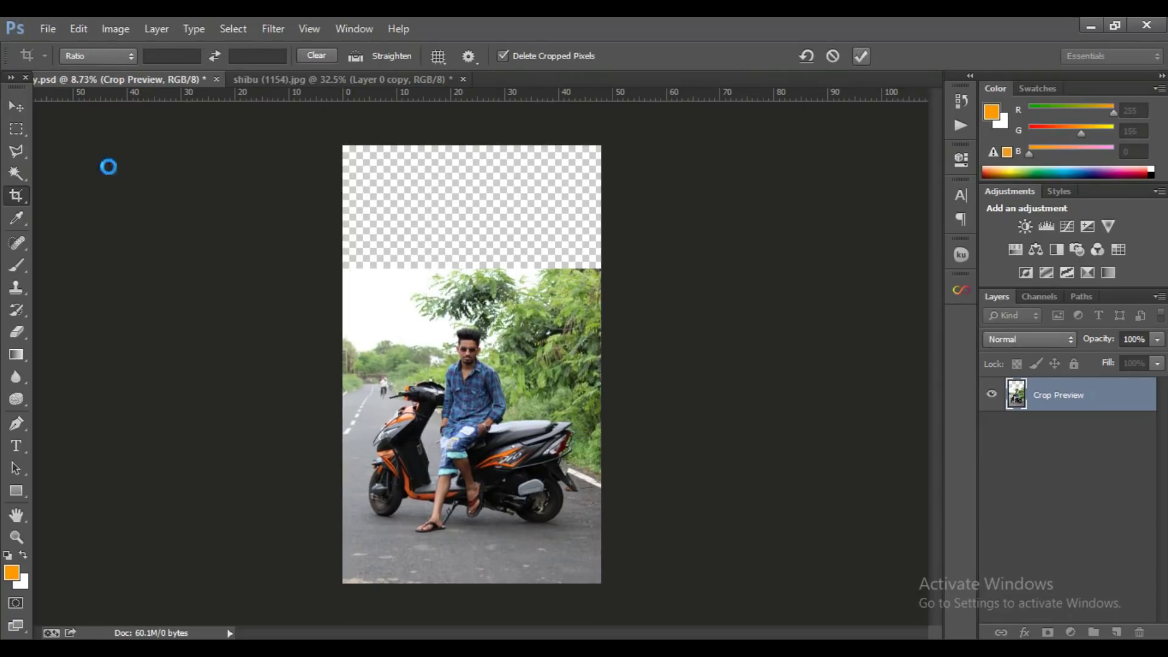
- Draw vertical black-to-white gradients on Layer 0's mask to fade the photo's top into orange
key(v)
click(1044, 436)
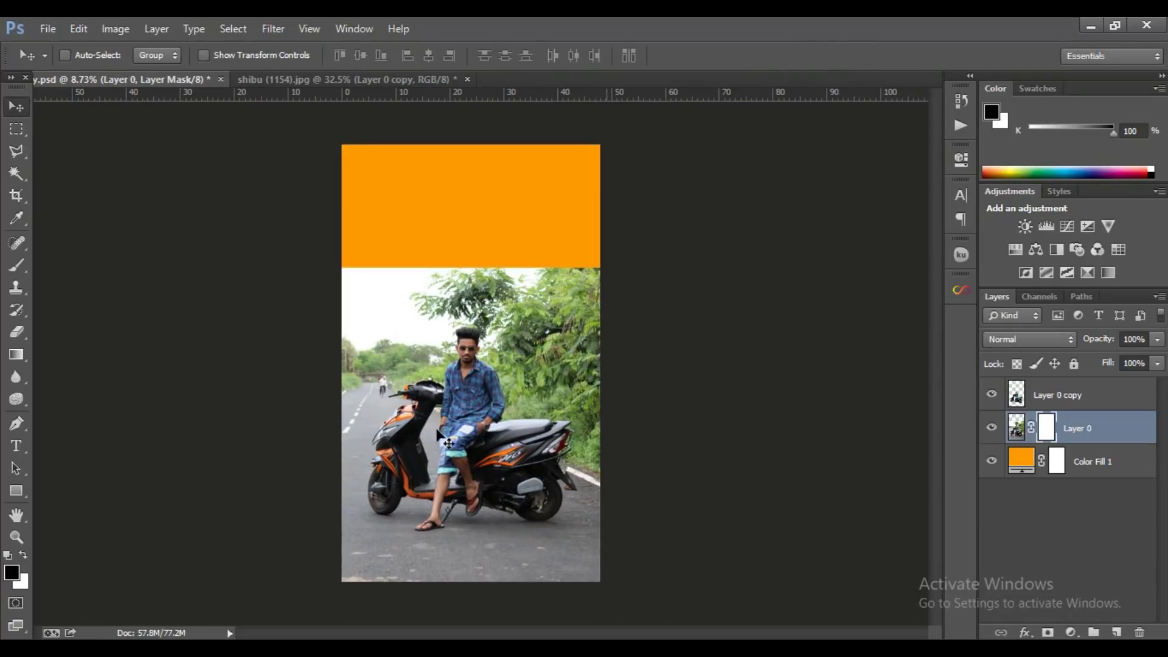
click(16, 353)
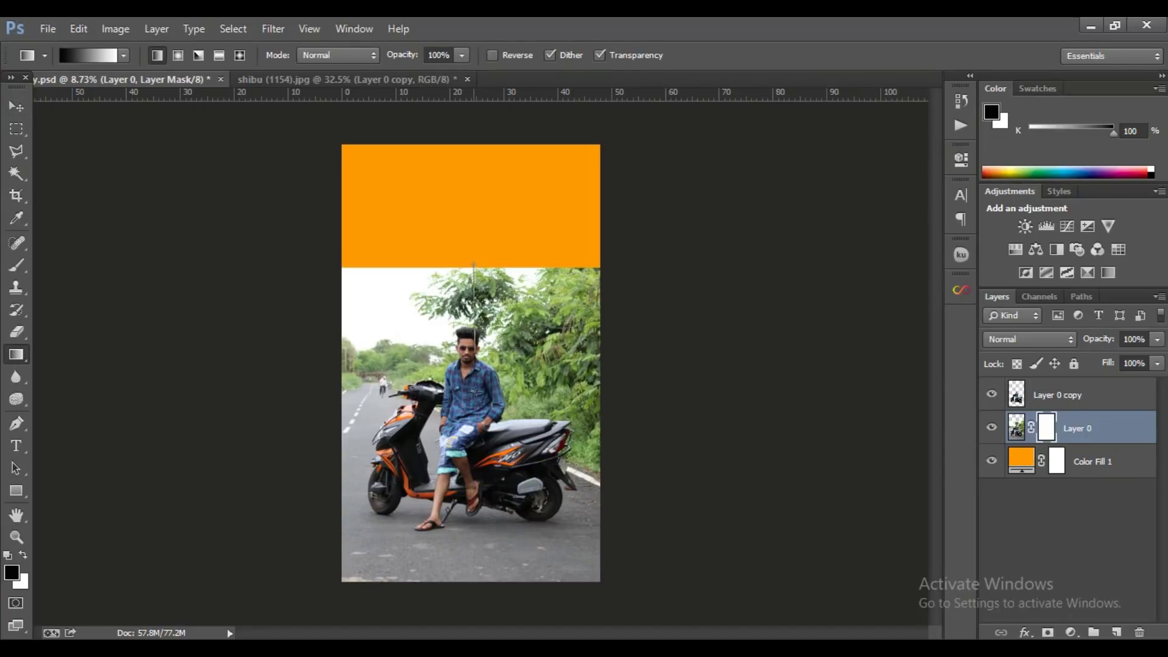
drag(461, 268, 461, 359)
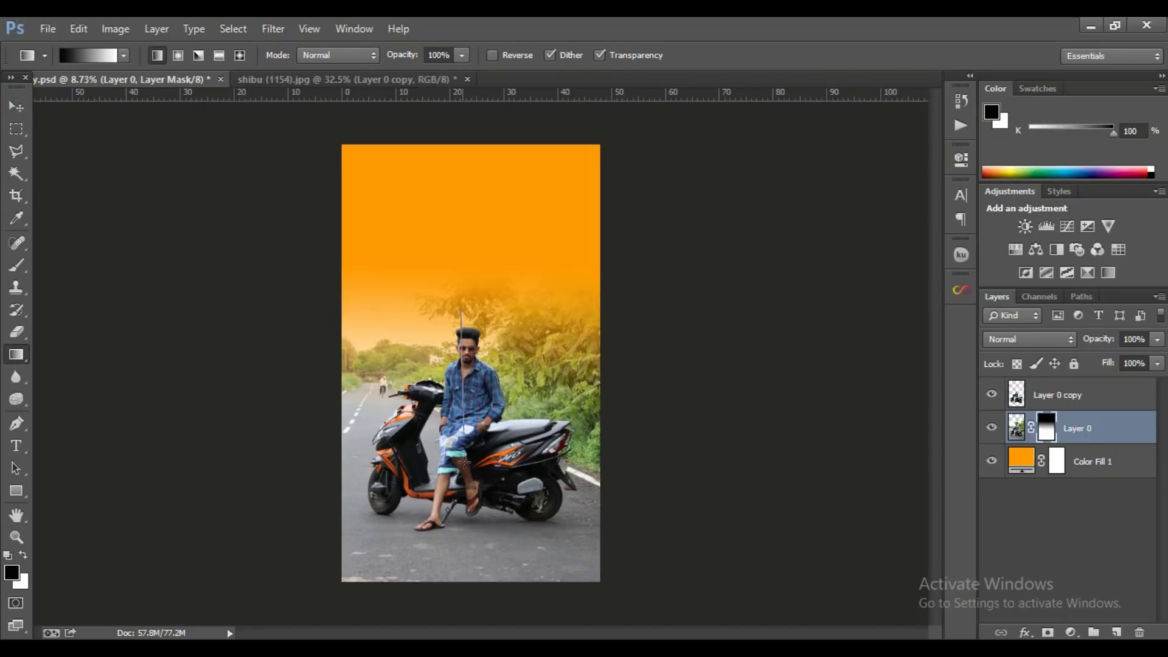
mouse_move(463, 461)
mouse_down()
mouse_move(466, 431)
mouse_move(465, 468)
mouse_up()
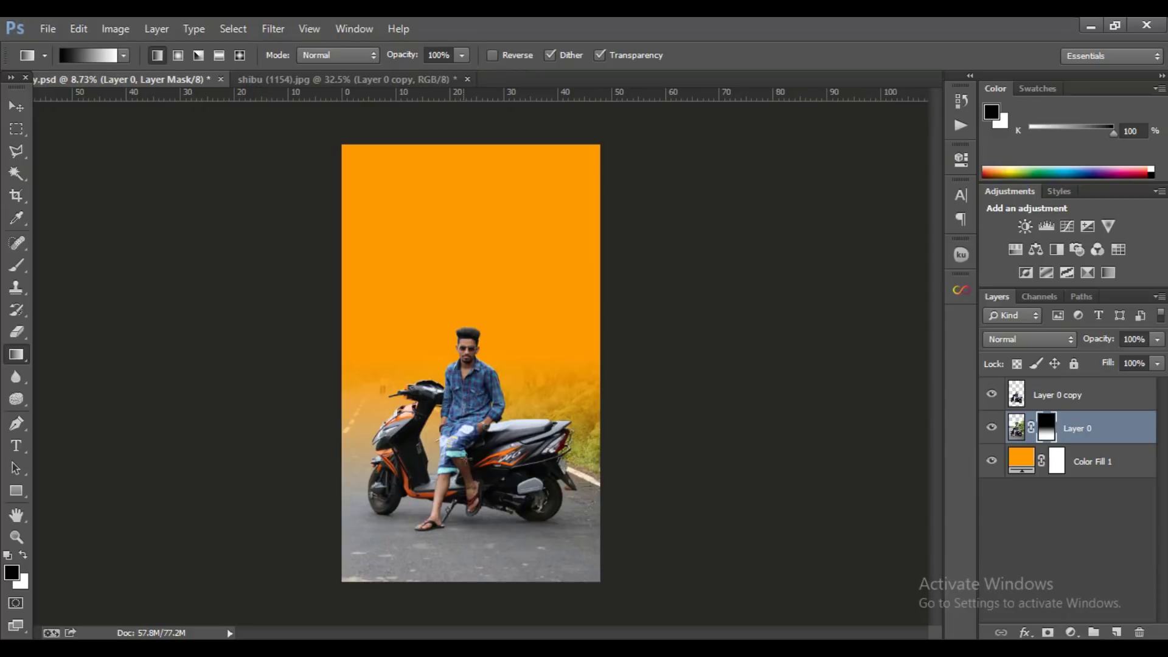
drag(465, 426, 466, 499)
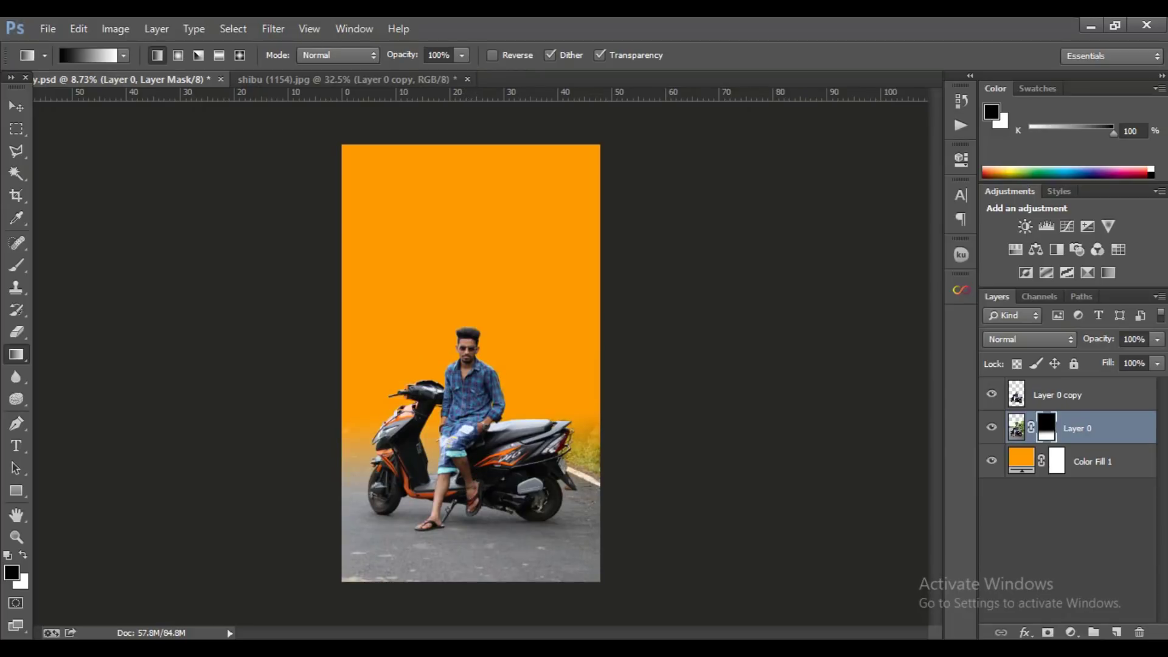
- Paint out the remaining trees and sky with an 1842 px soft black brush
click(17, 266)
scroll(467, 225, up, 2)
right_click(450, 377)
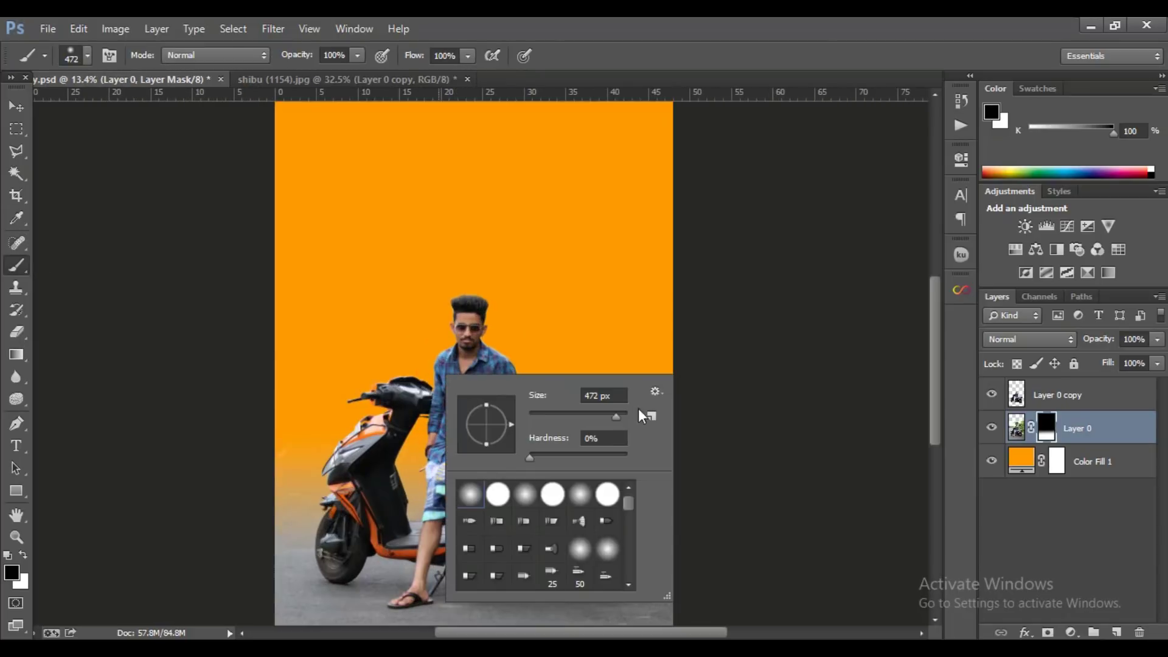
mouse_move(616, 416)
mouse_down()
mouse_move(627, 417)
mouse_move(618, 400)
mouse_up()
key(Return)
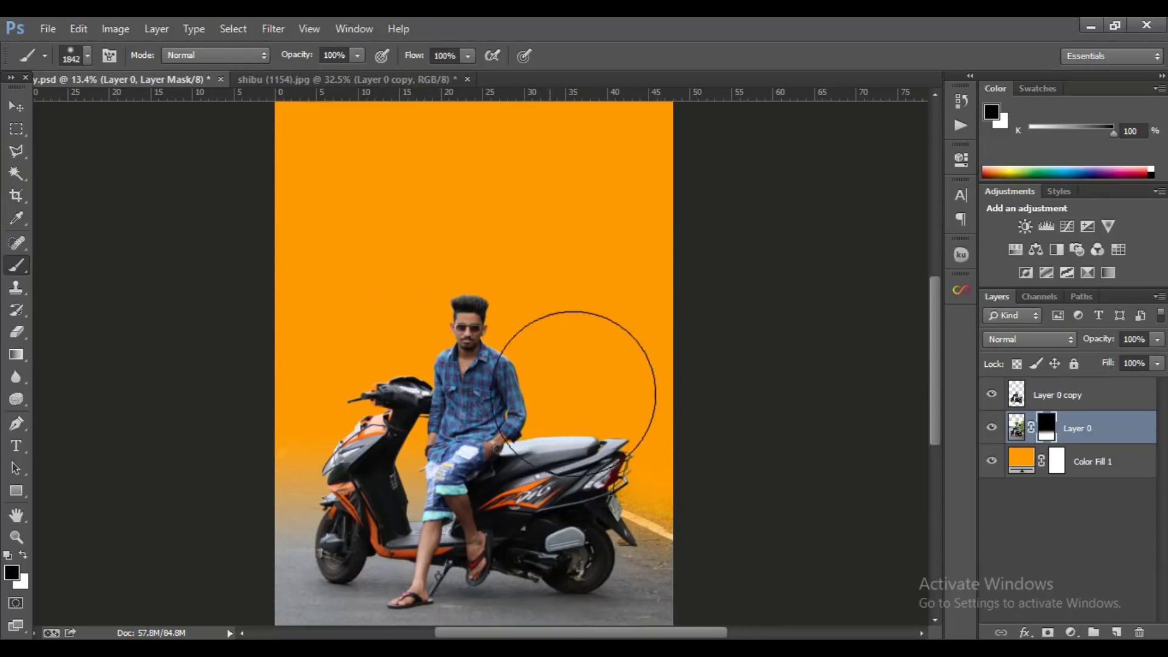
scroll(204, 339, down, 2)
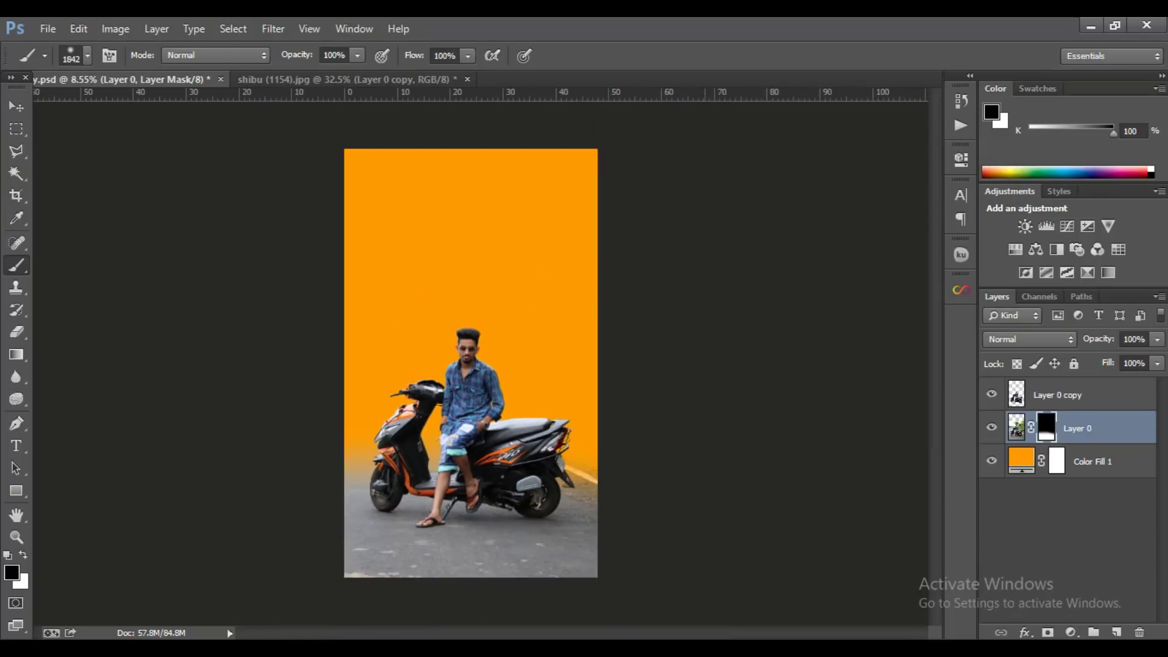
click(17, 106)
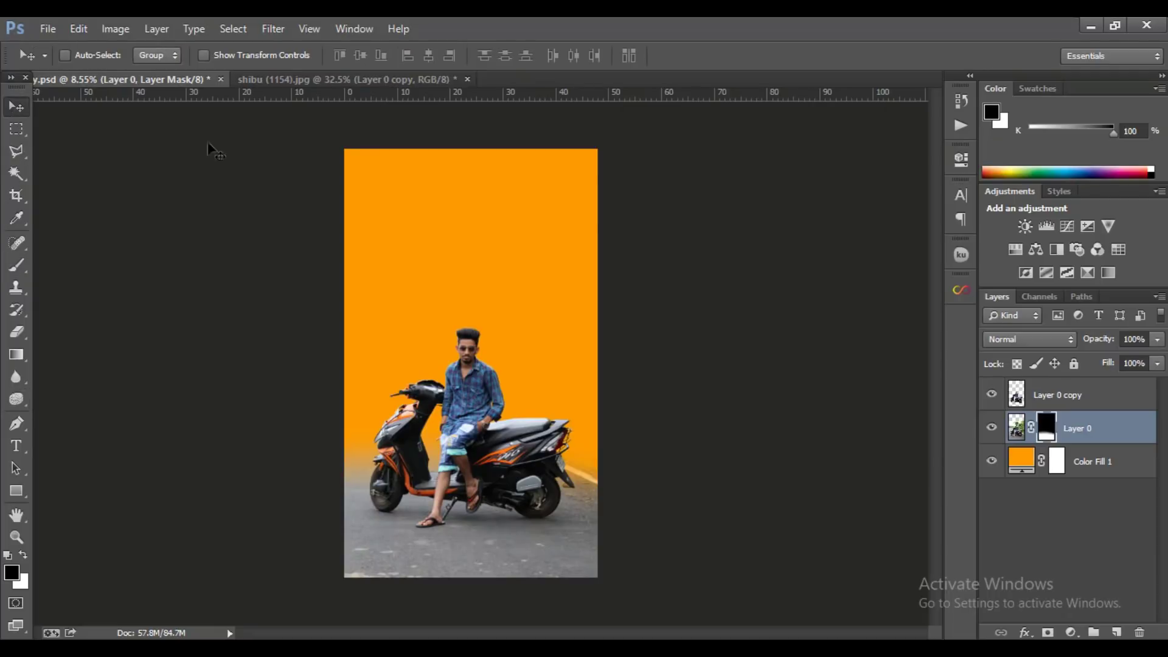
- Bring the car image from the shibu document into the composite, placing its layer below Layer 0
click(399, 80)
mouse_move(414, 318)
mouse_down()
mouse_move(192, 107)
mouse_move(185, 83)
mouse_move(514, 364)
mouse_up()
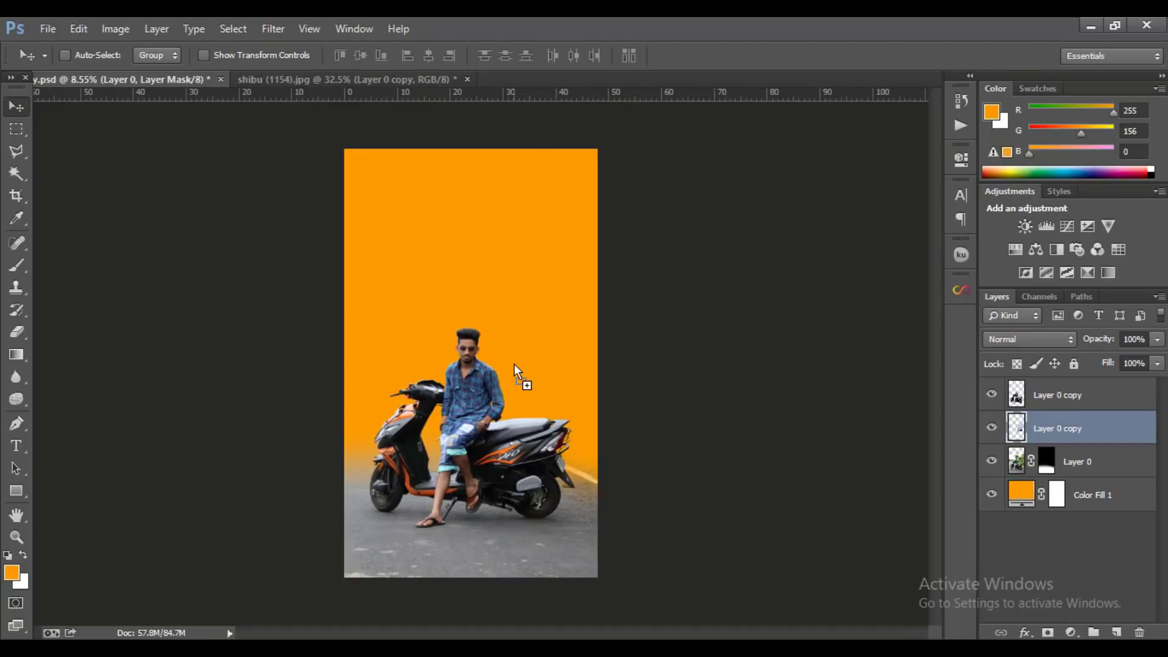
drag(1091, 436, 1089, 464)
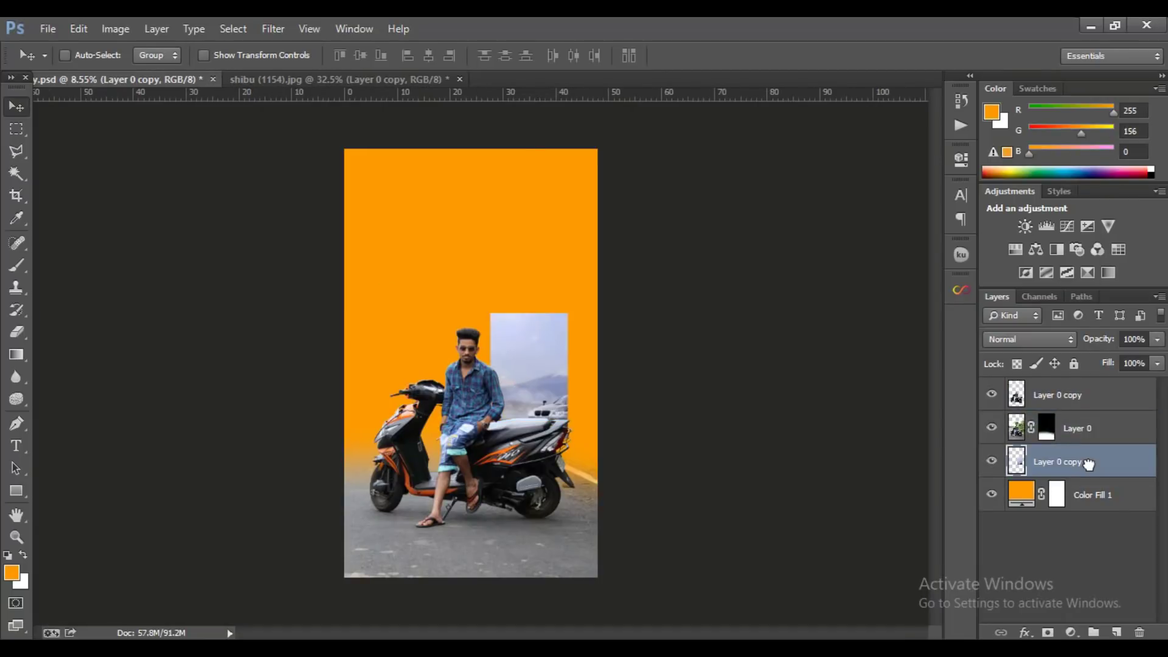
- Scale and nudge the car image with Free Transform to fill the upper background
key(ctrl+t)
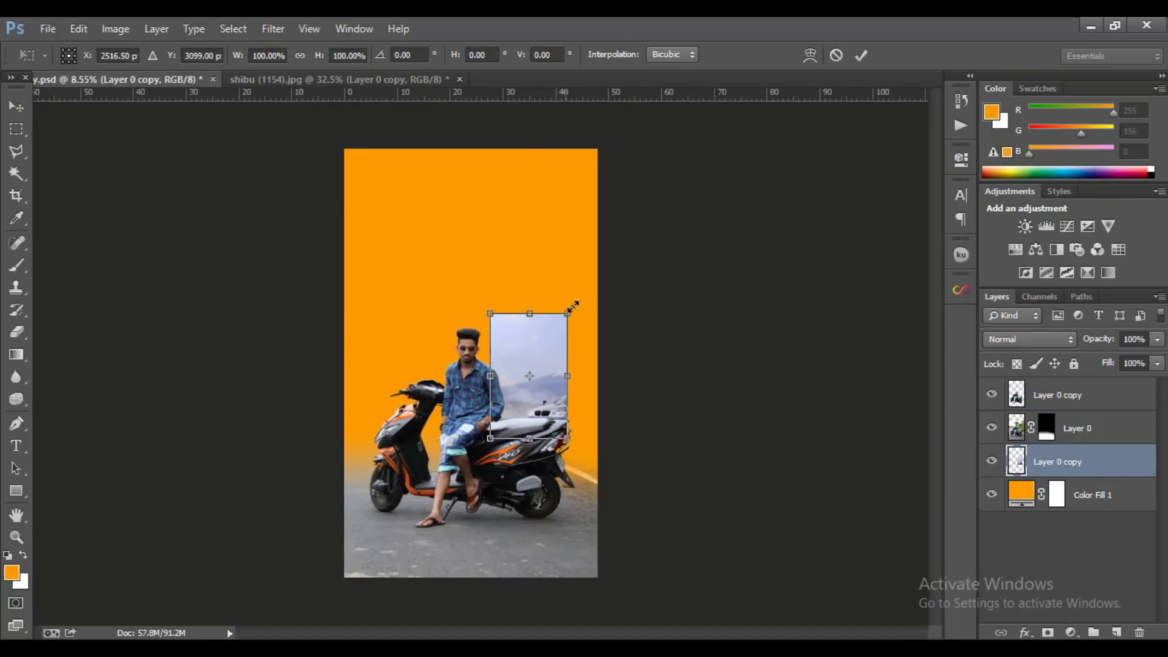
drag(572, 308, 673, 149)
mouse_move(591, 380)
mouse_down()
mouse_move(556, 355)
mouse_move(547, 296)
mouse_up()
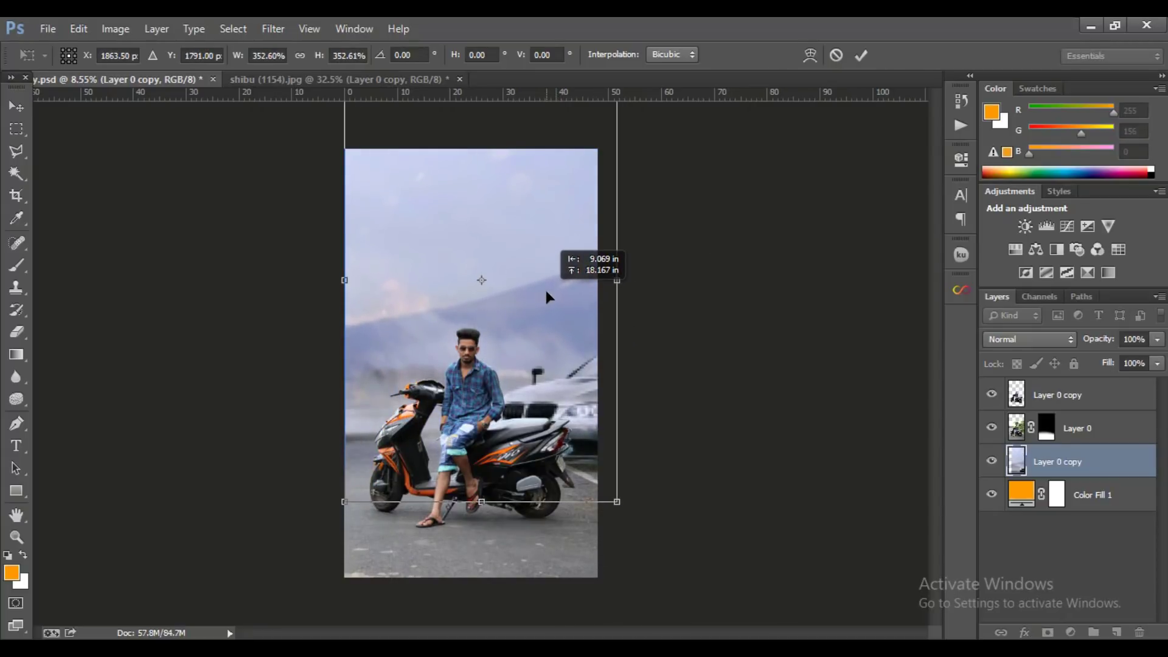
key(ctrl+0)
drag(568, 170, 554, 189)
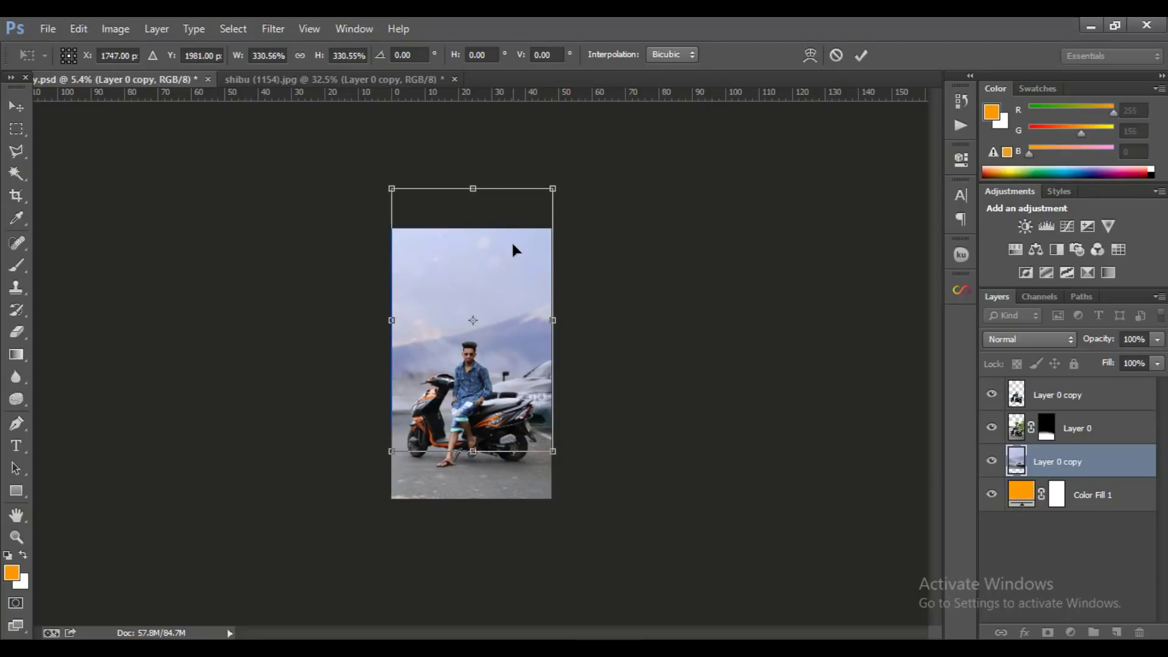
scroll(478, 398, up, 2)
scroll(478, 397, up, 2)
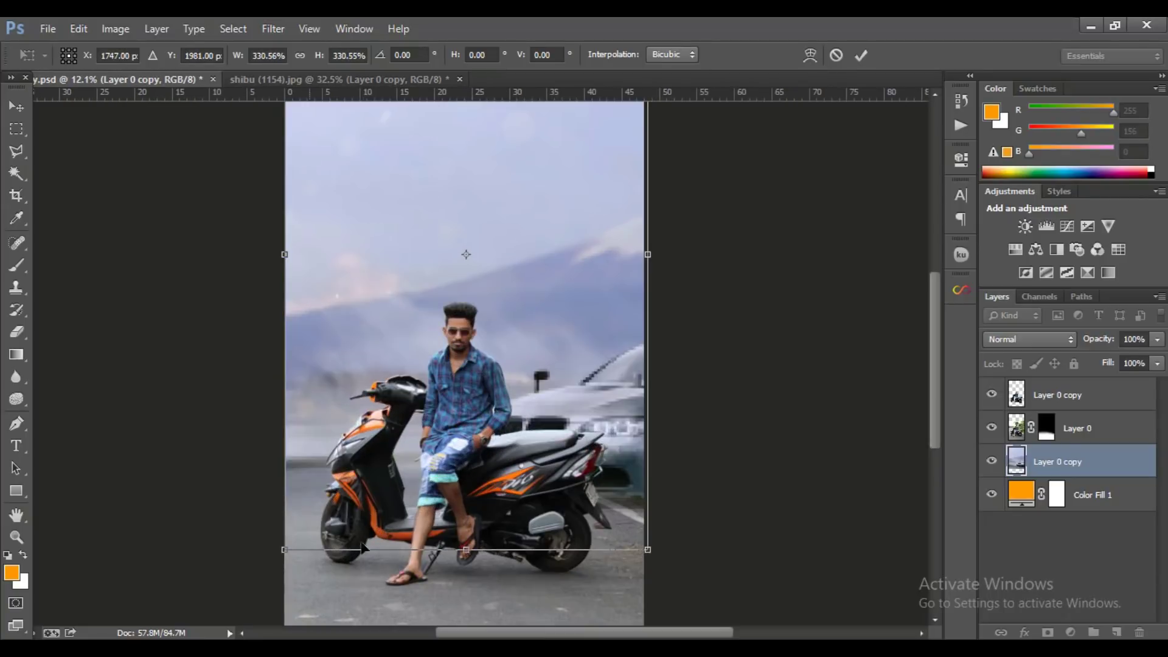
key(Left)
key(Left)
key(Left)
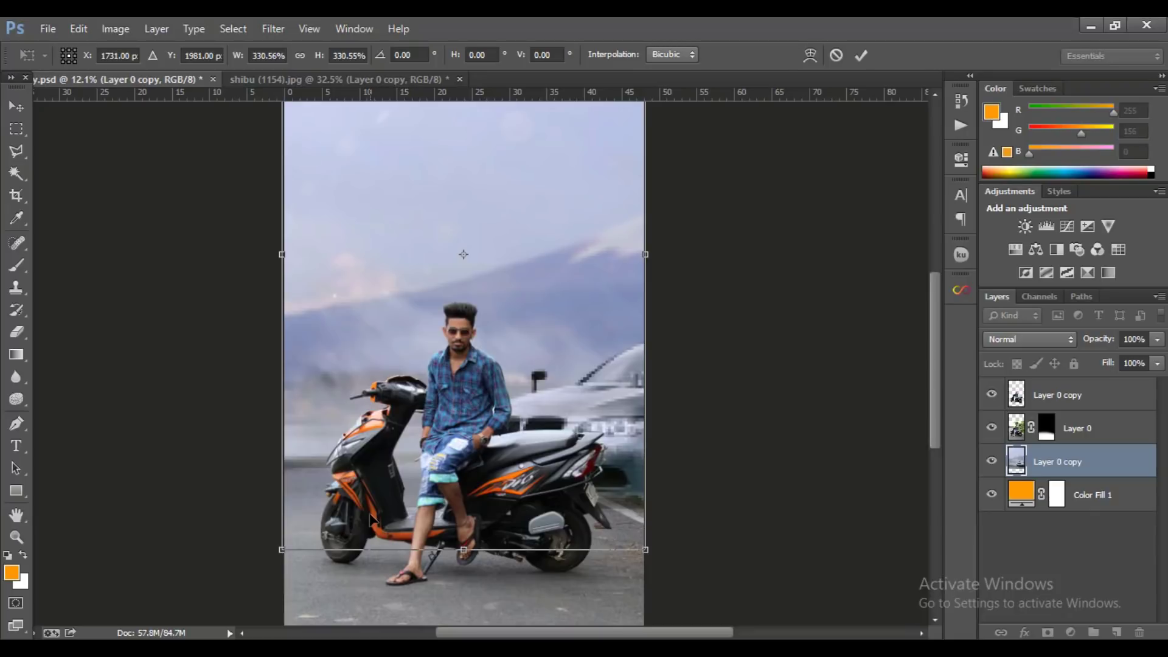
key(Down)
key(Down)
key(Down)
key(Down)
key(Down)
key(Down)
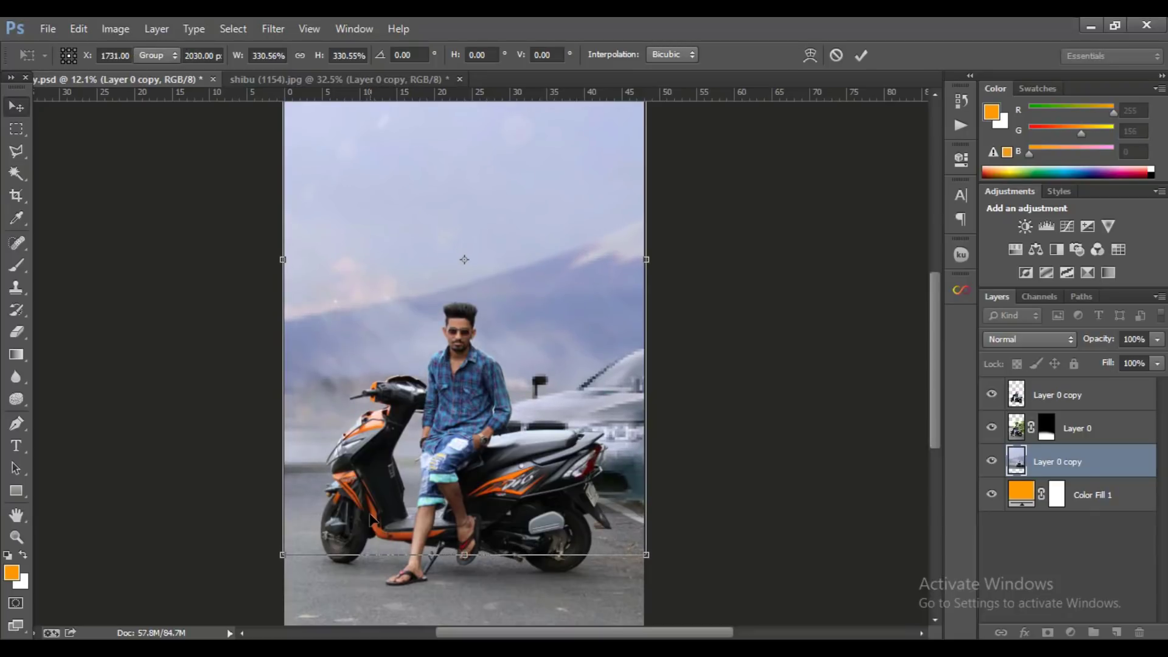
key(Return)
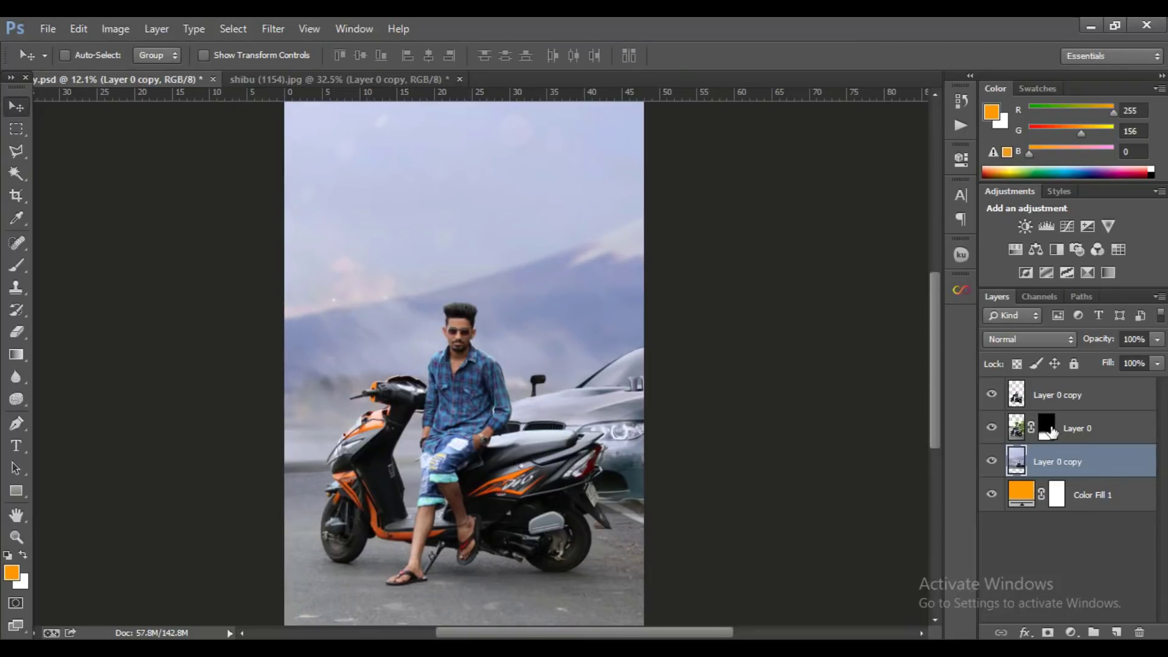
- Paint Layer 0's mask around the wheels with a smaller soft black brush
click(1046, 428)
click(16, 265)
scroll(420, 458, up, 1)
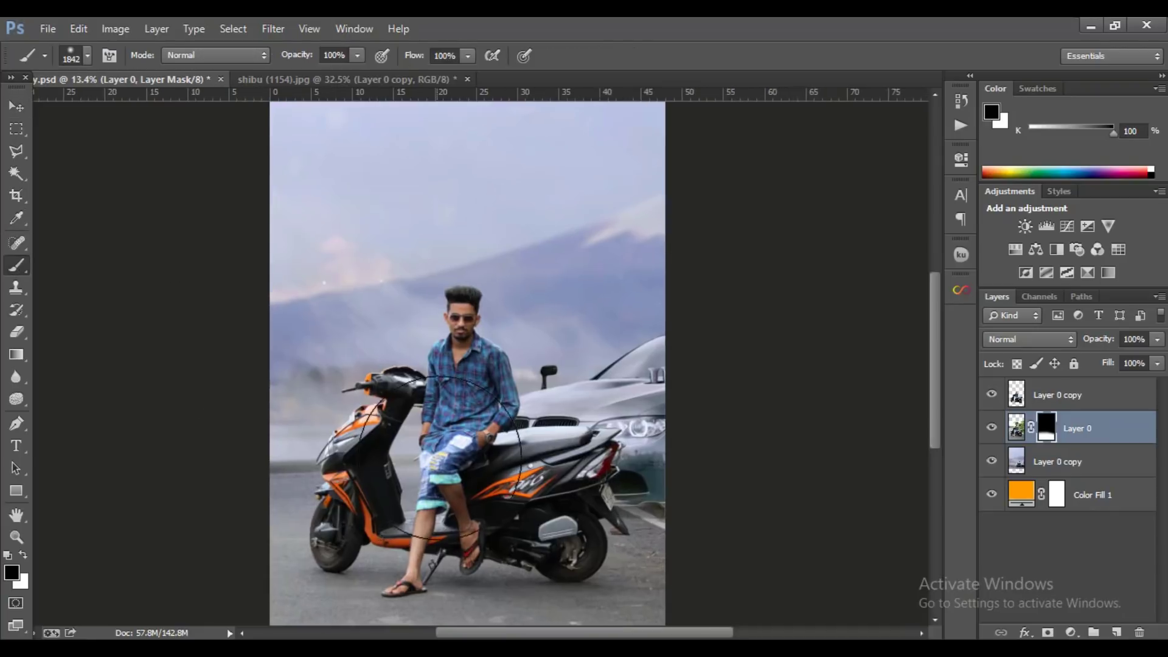
scroll(420, 458, up, 1)
right_click(453, 414)
drag(615, 455, 622, 451)
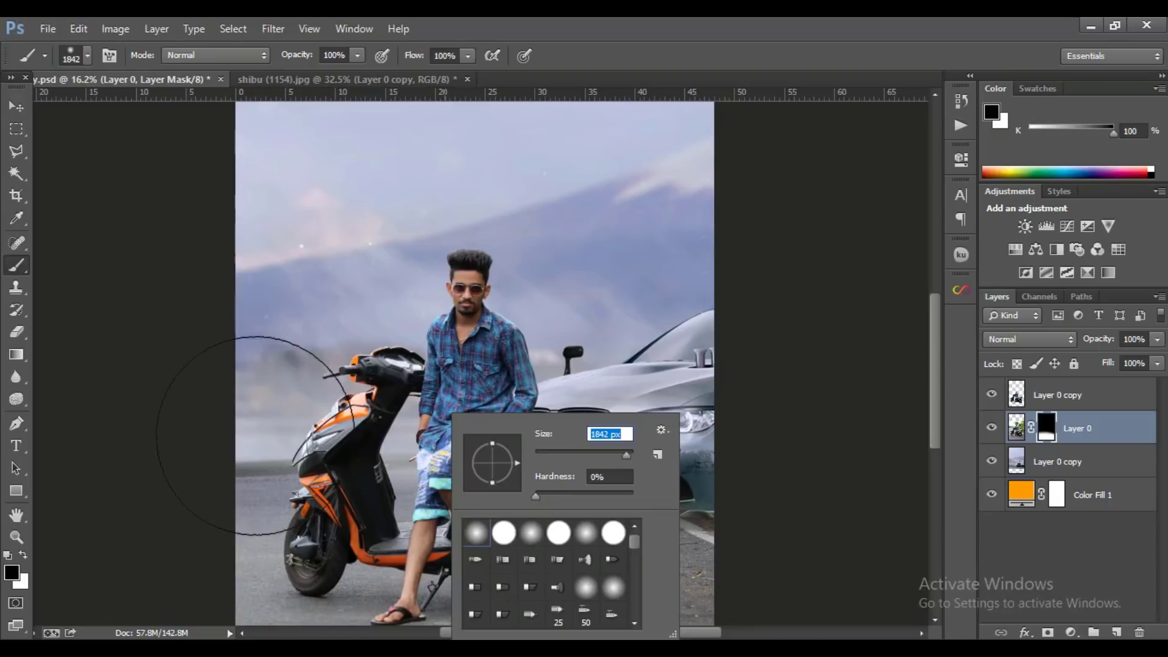
key(Escape)
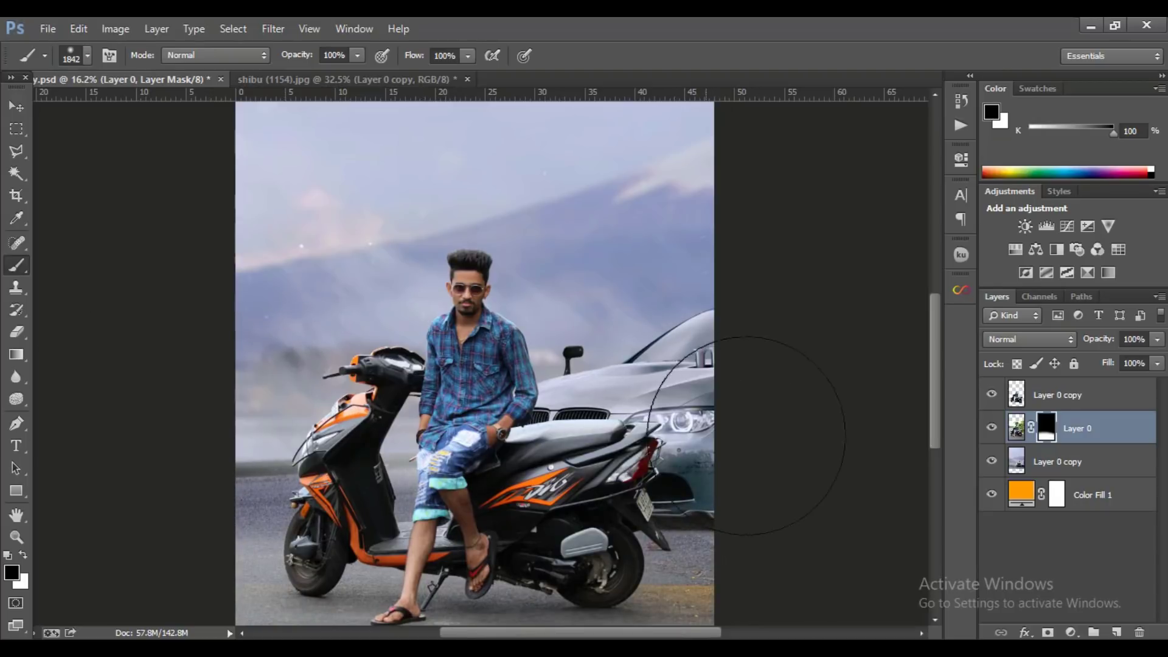
scroll(384, 426, up, 2)
scroll(244, 426, down, 5)
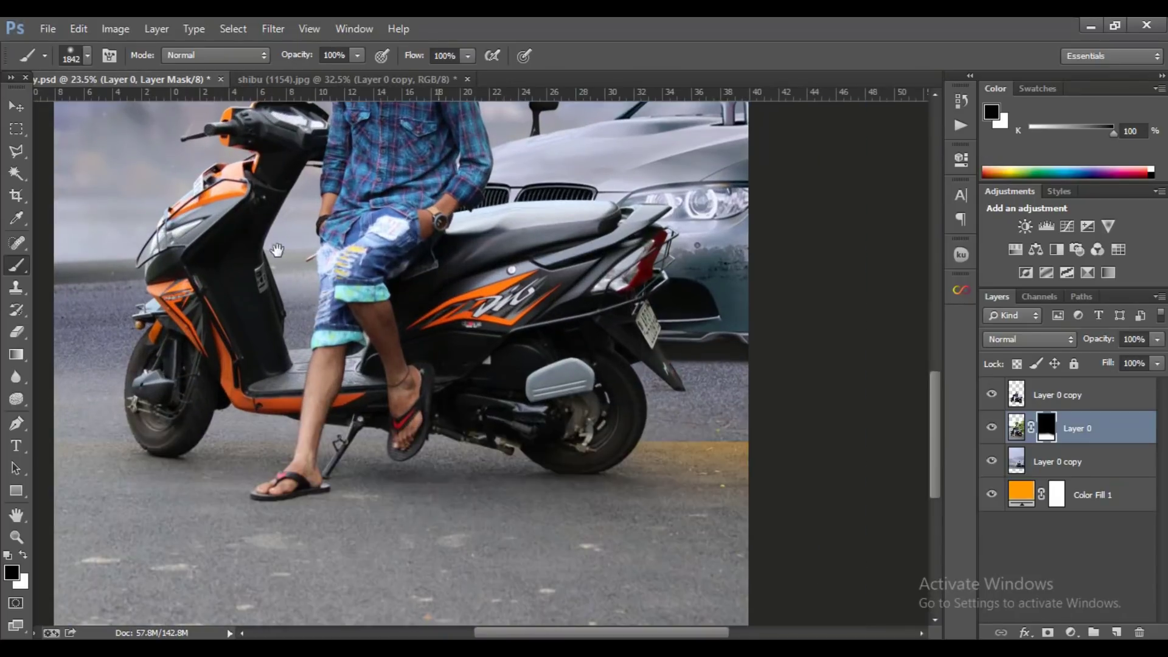
scroll(122, 439, right, 3)
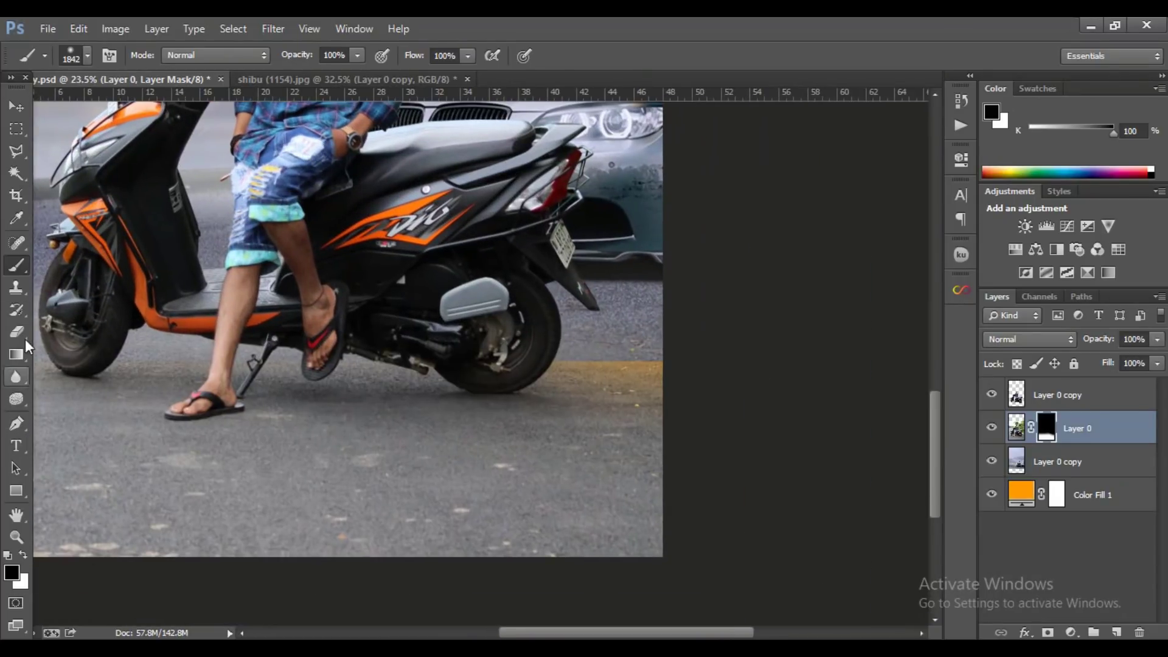
- Switch to white and restore road detail near the wheels on Layer 0's mask
key(x)
right_click(506, 392)
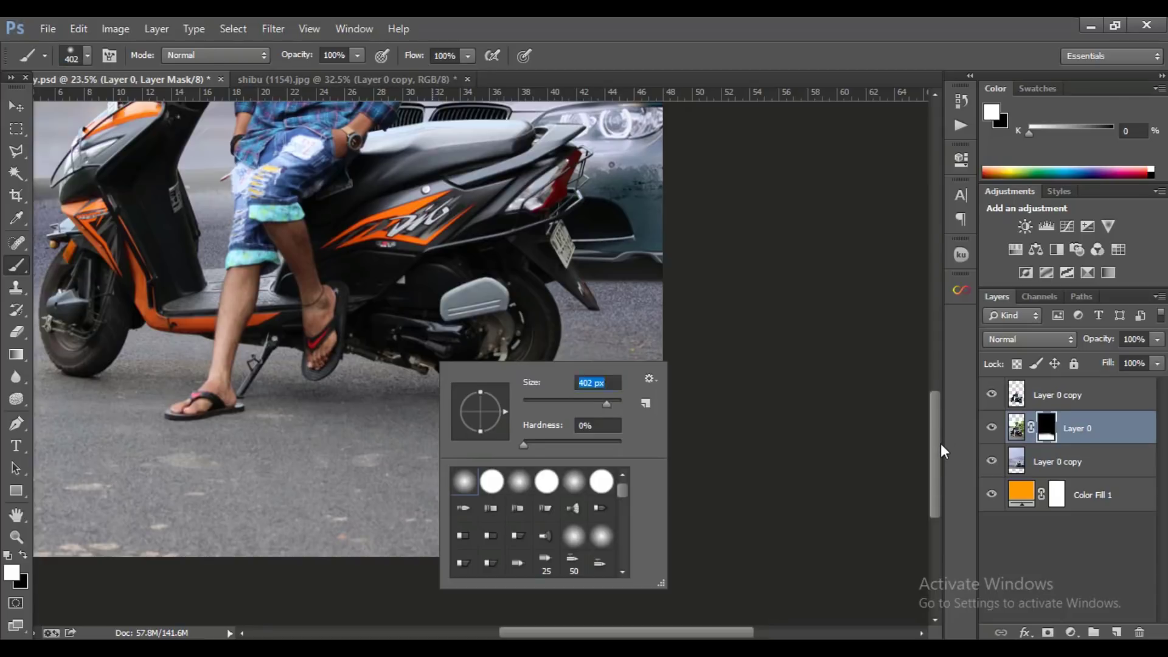
key(Return)
scroll(670, 373, down, 2)
alt+scroll(670, 373, up, 3)
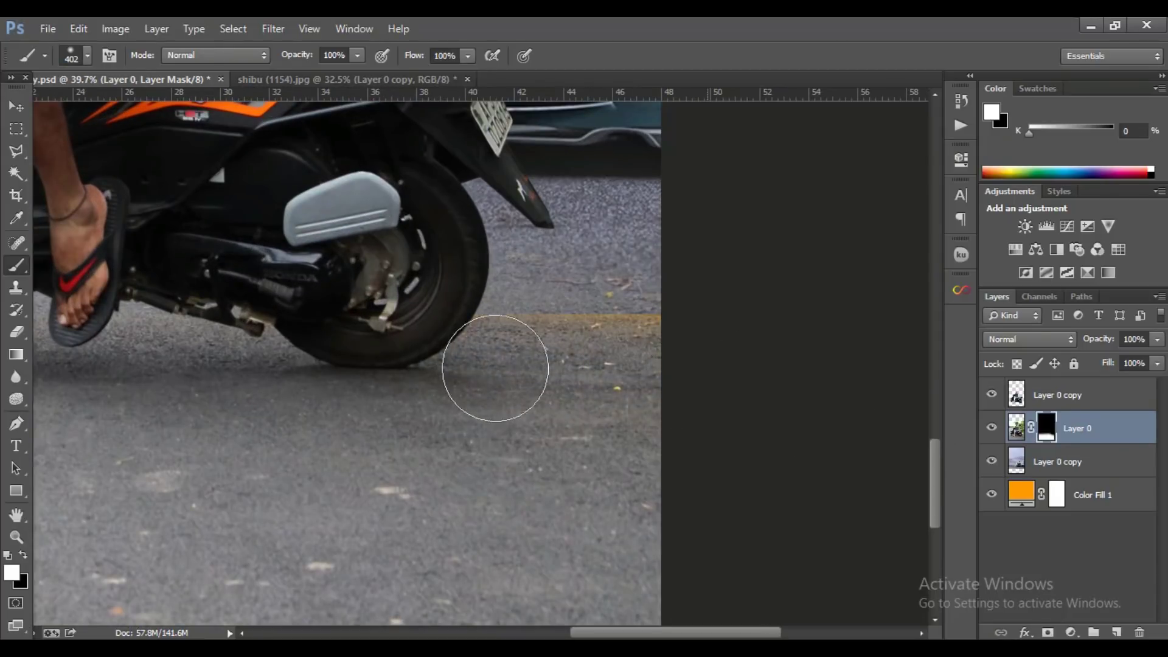
alt+scroll(662, 379, down, 3)
alt+scroll(662, 379, down, 2)
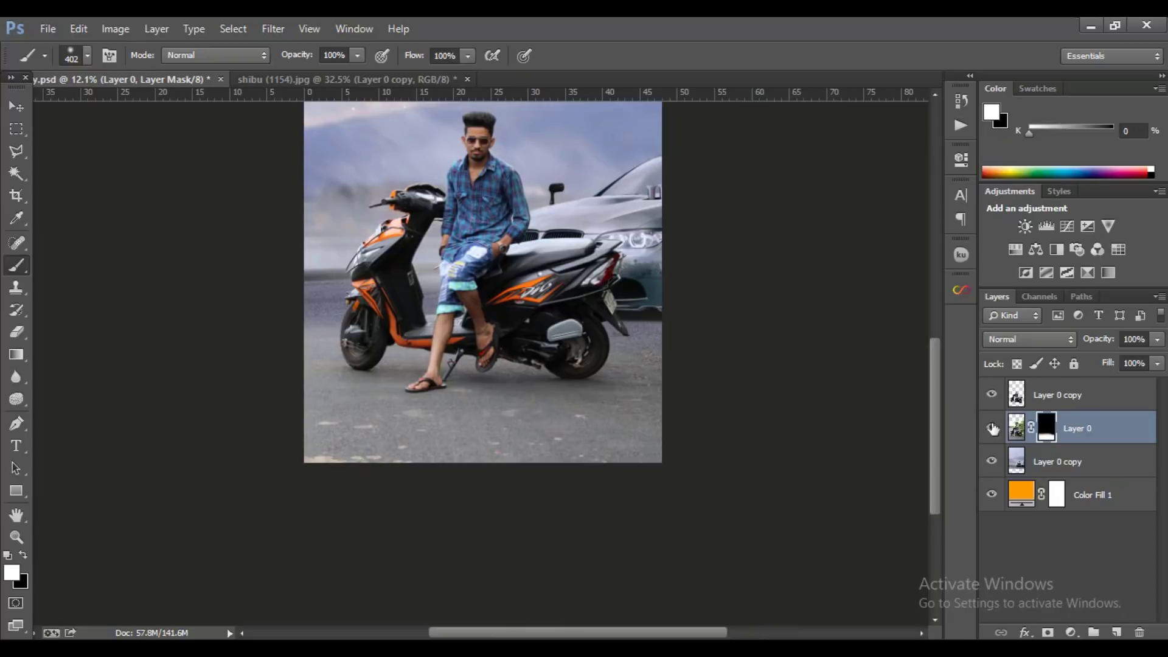
click(1038, 462)
- Open the Camera Raw Filter on the lower Layer 0 copy and choose the Adjustment Brush
click(24, 113)
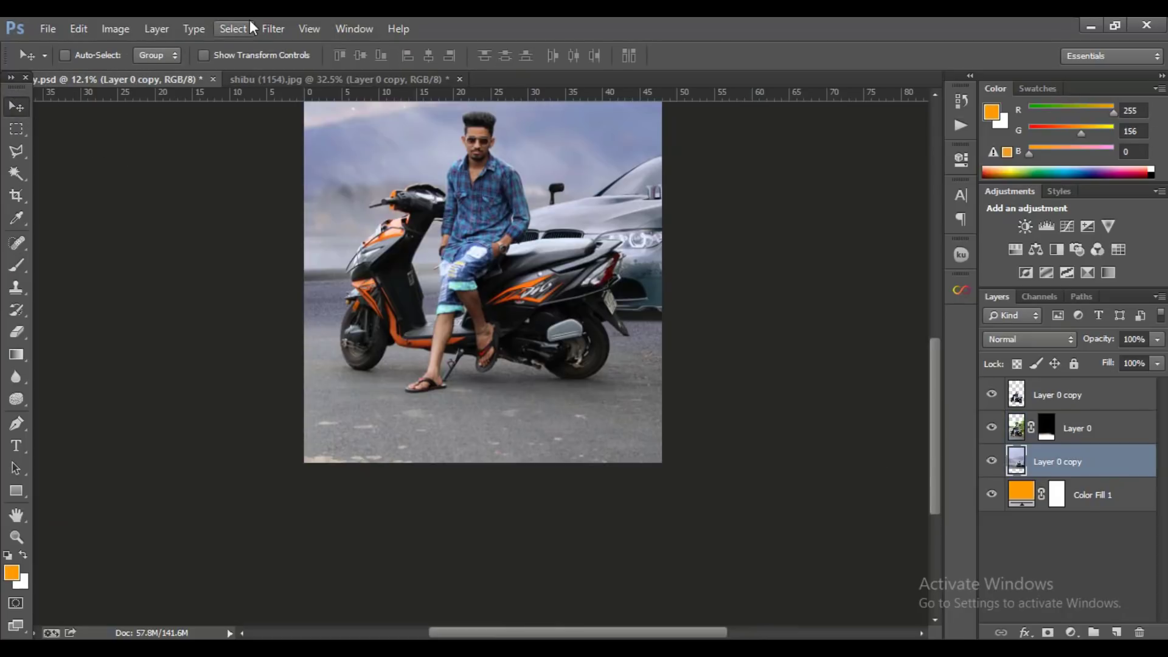
click(273, 29)
click(328, 122)
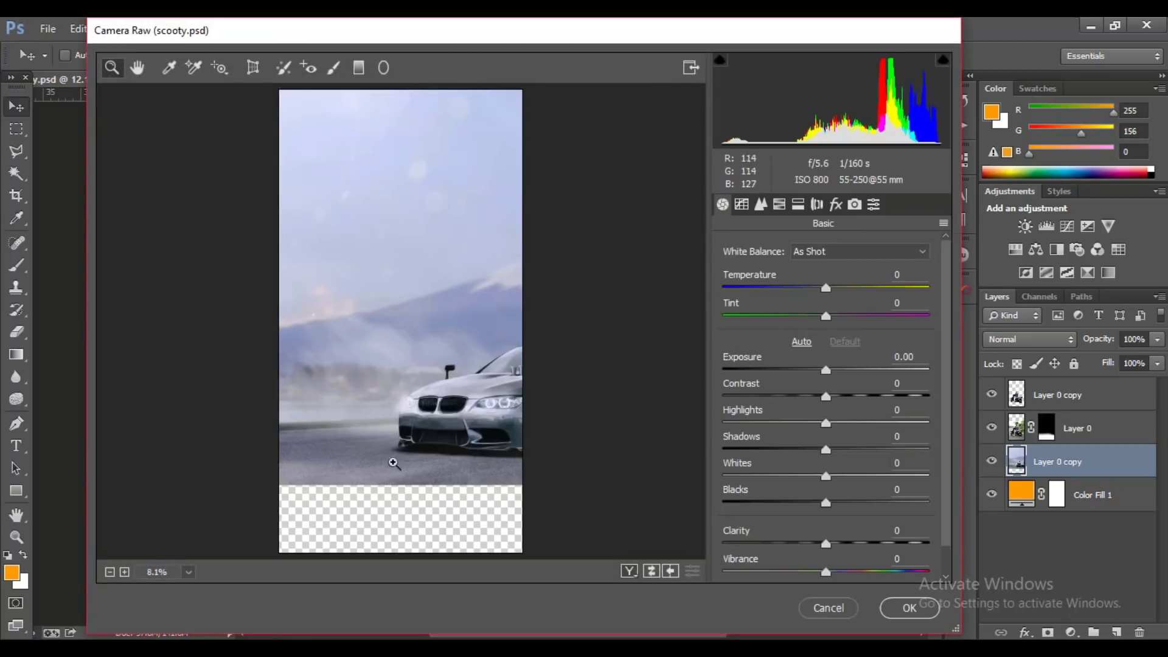
click(388, 465)
click(305, 212)
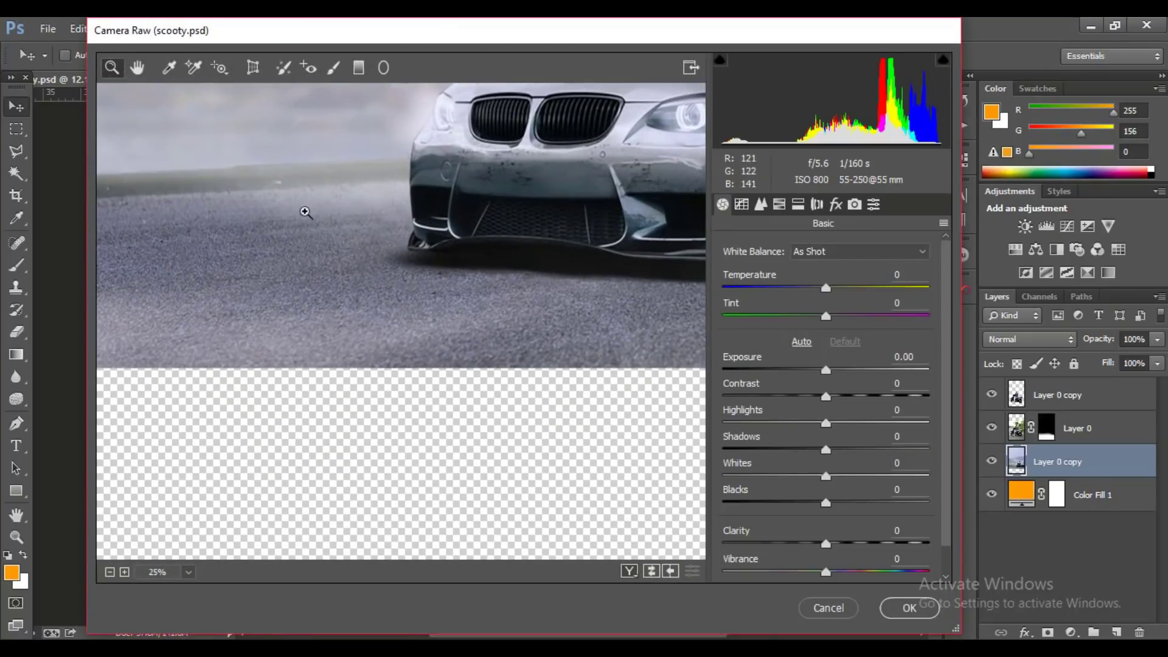
click(334, 67)
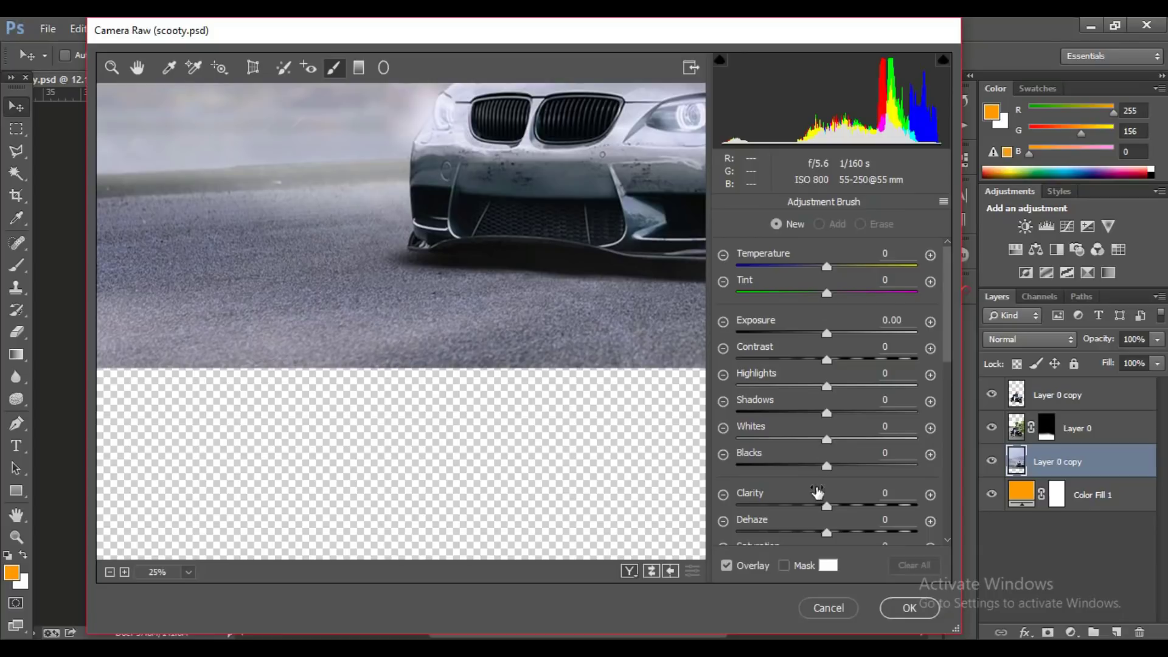
- Paint the road with Saturation -100 and Sharpness +100, then apply the filter
scroll(835, 382, down, 3)
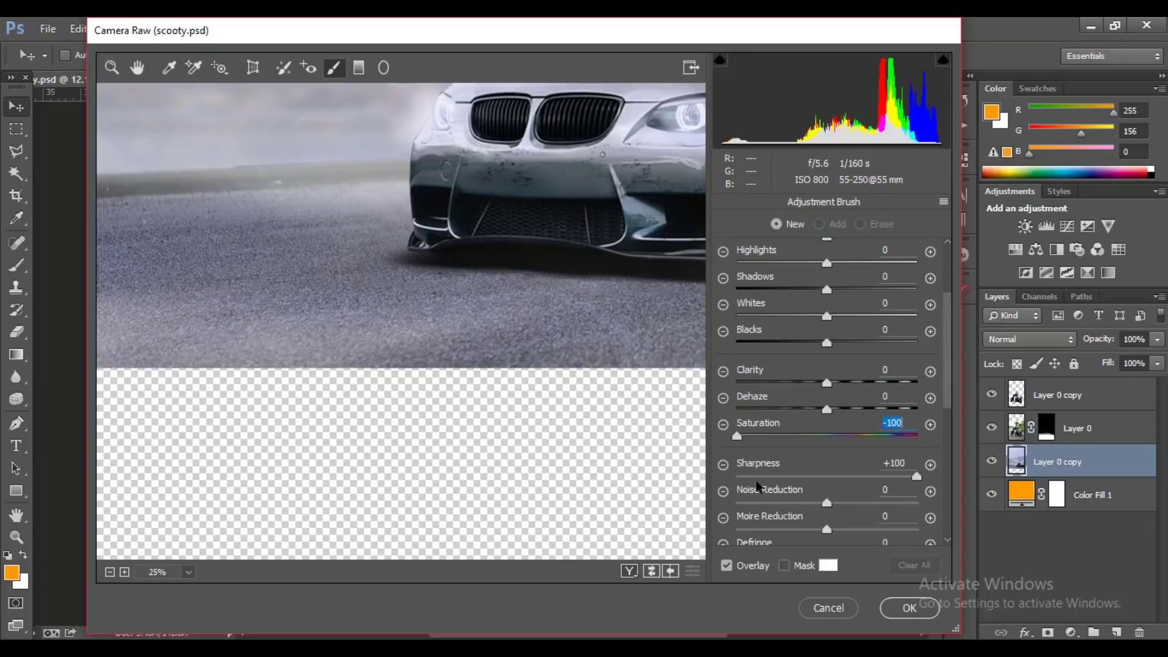
scroll(760, 499, down, 2)
scroll(762, 514, down, 2)
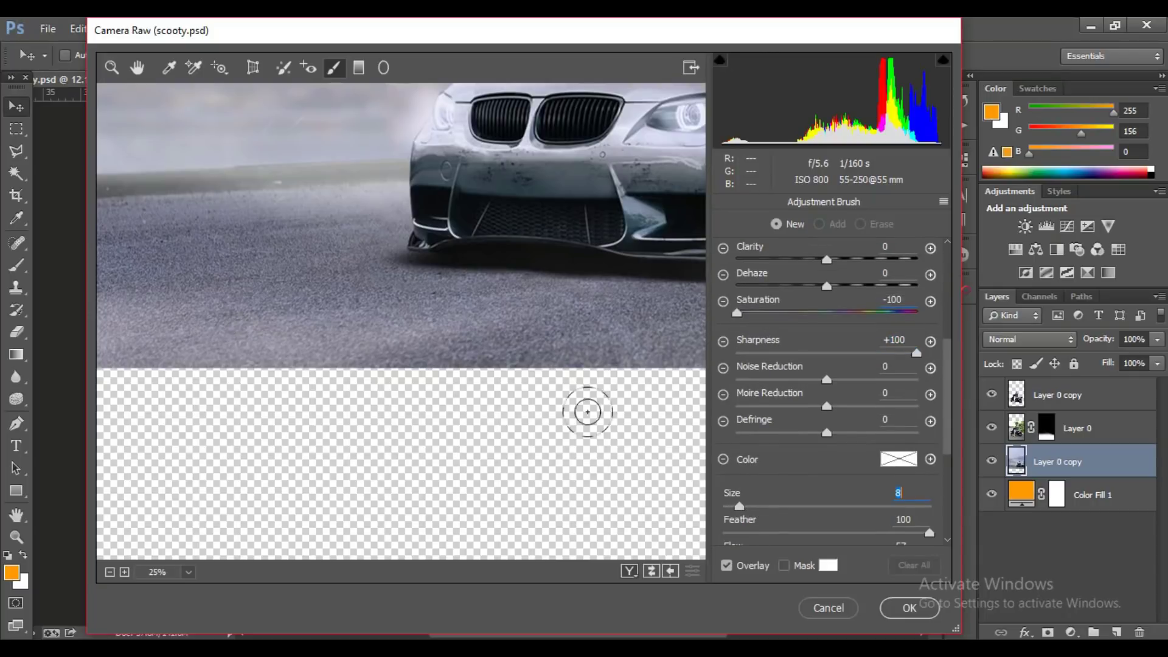
mouse_move(326, 347)
mouse_down()
mouse_move(172, 331)
mouse_move(104, 292)
mouse_move(105, 228)
mouse_up()
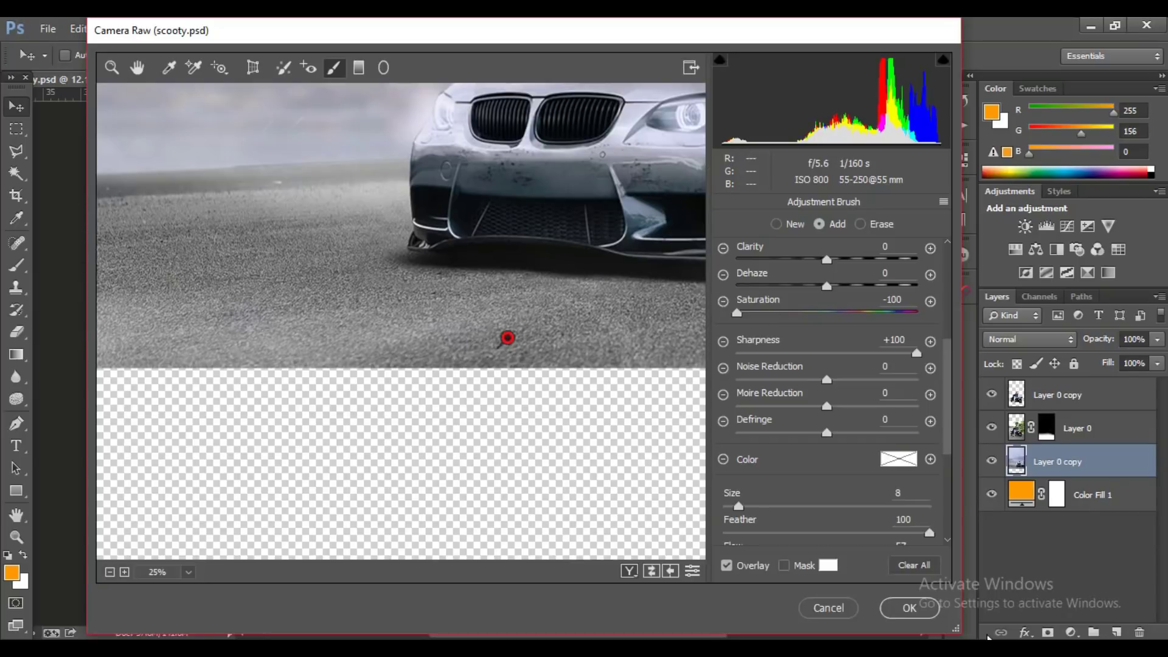
click(908, 607)
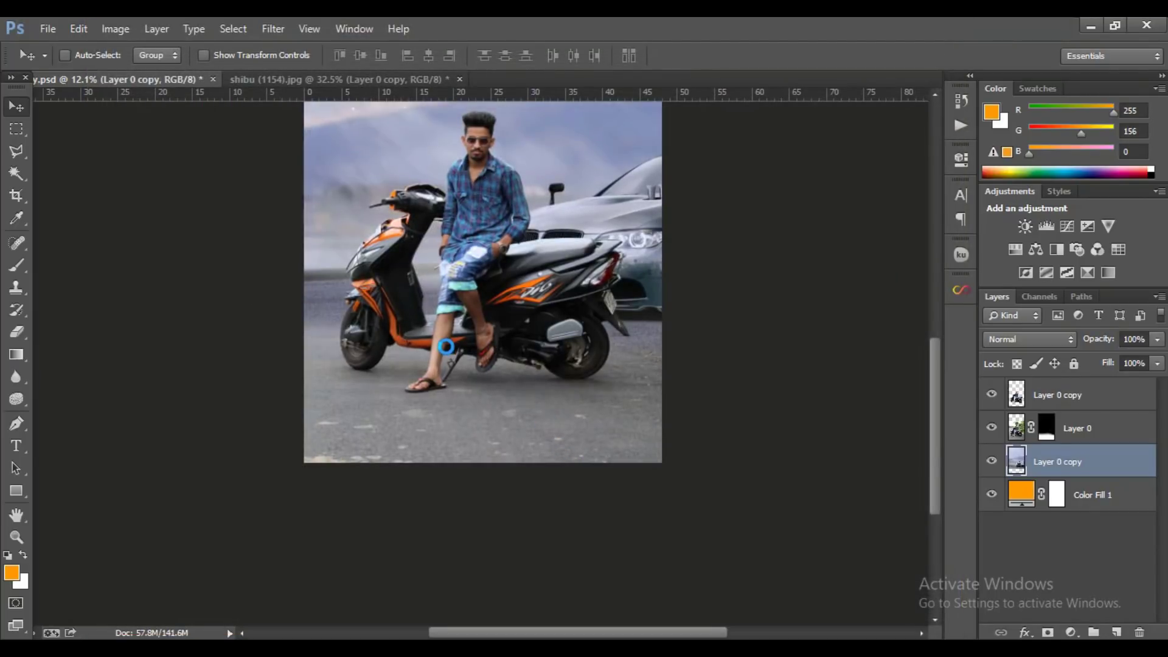
scroll(443, 346, up, 1)
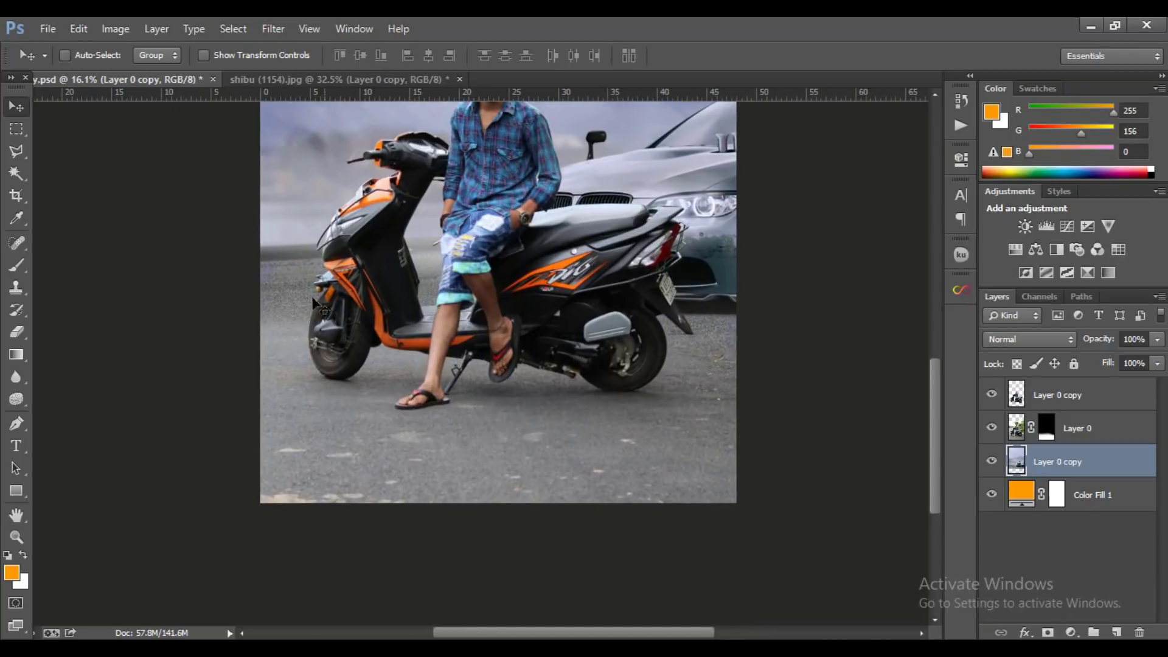
scroll(313, 303, up, 1)
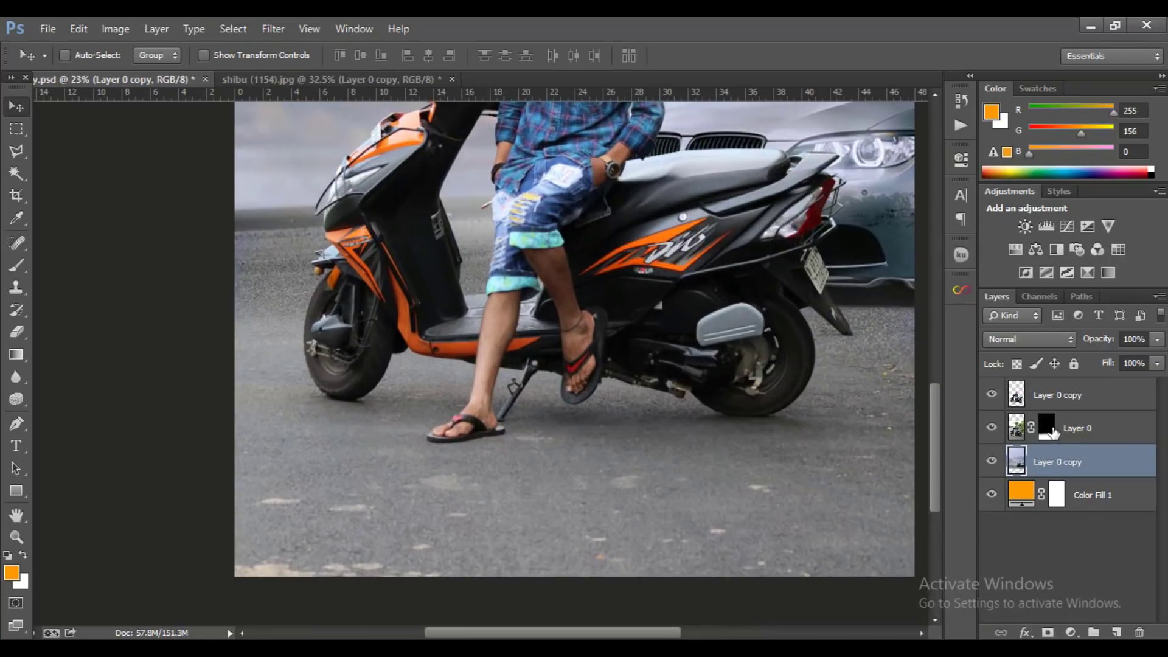
- Target Layer 0's mask with the Brush tool and reset colours to black and white
click(1046, 426)
click(16, 265)
click(7, 555)
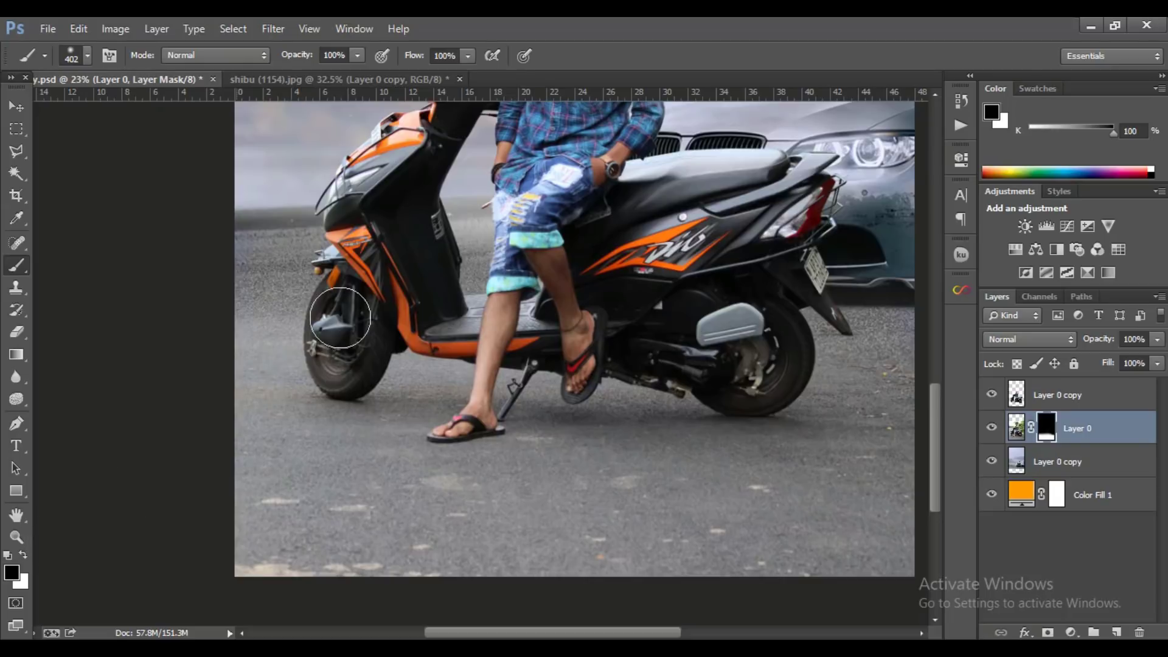
scroll(386, 380, up, 1)
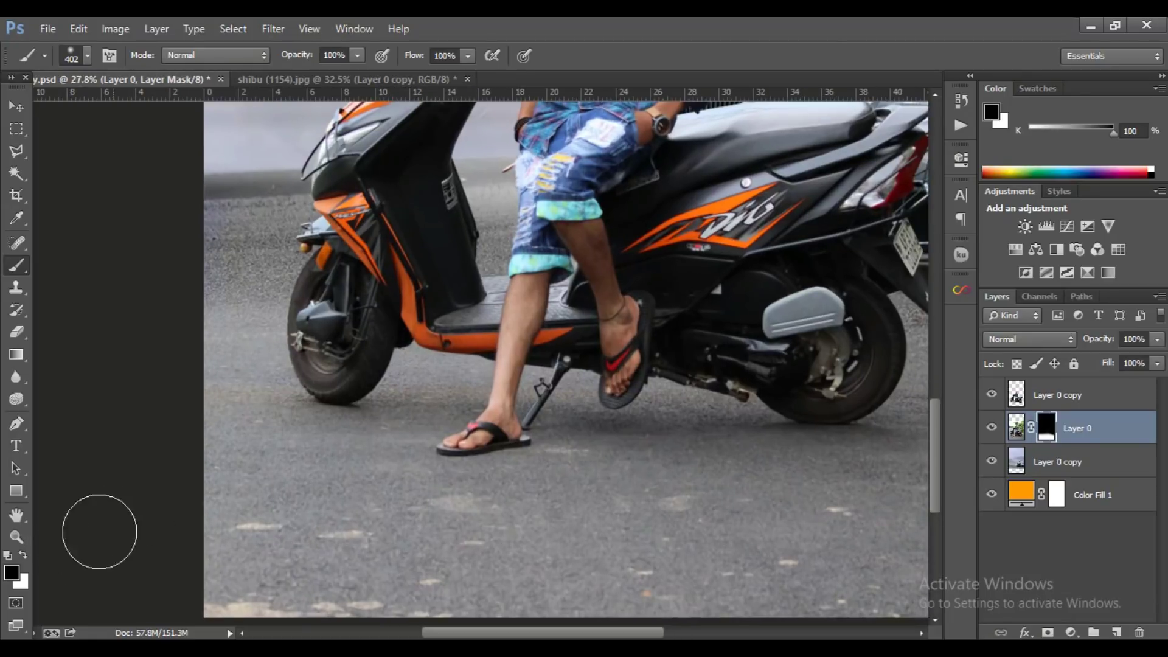
click(25, 556)
scroll(248, 412, up, 1)
scroll(239, 409, up, 1)
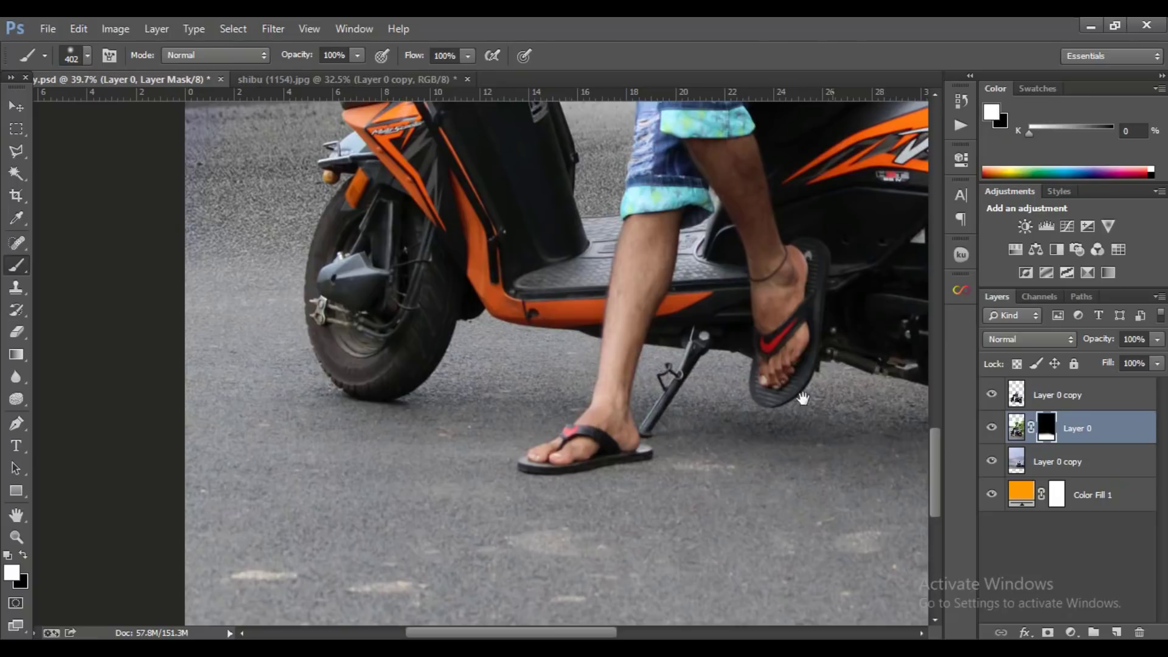
drag(801, 396, 460, 402)
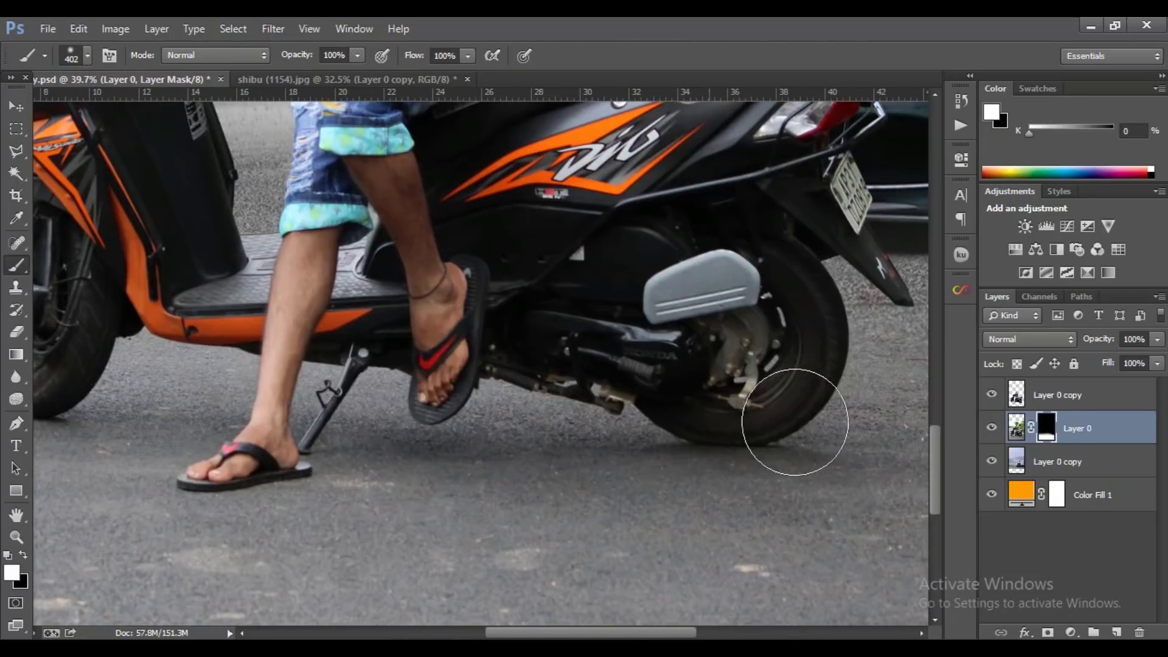
scroll(274, 429, down, 1)
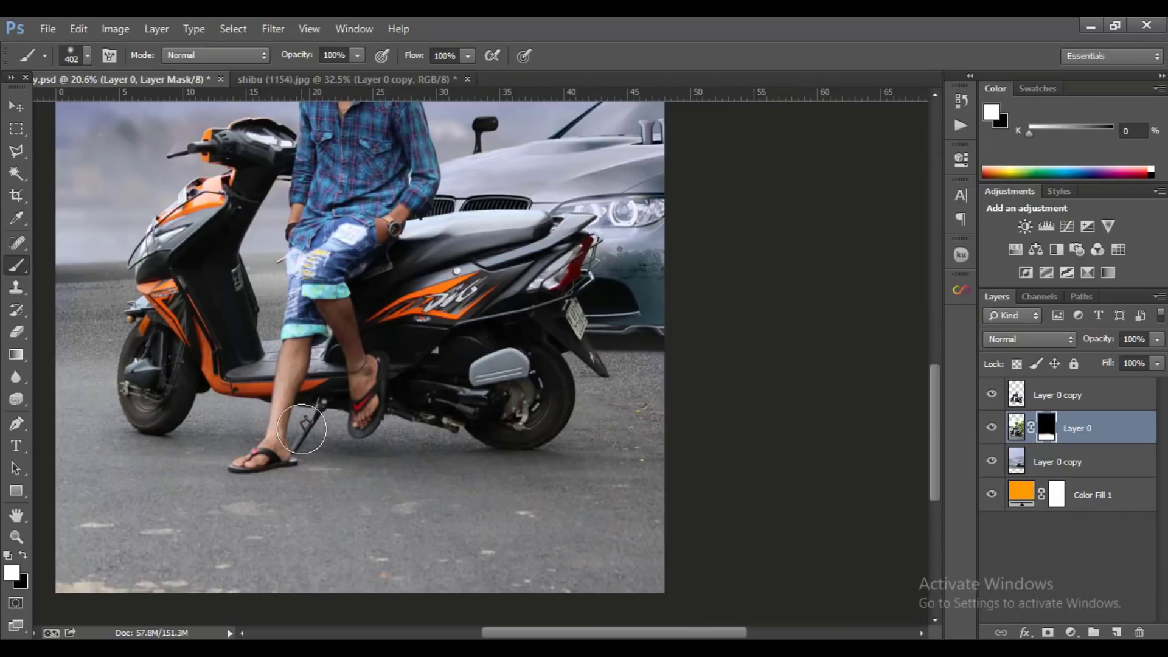
scroll(259, 434, down, 1)
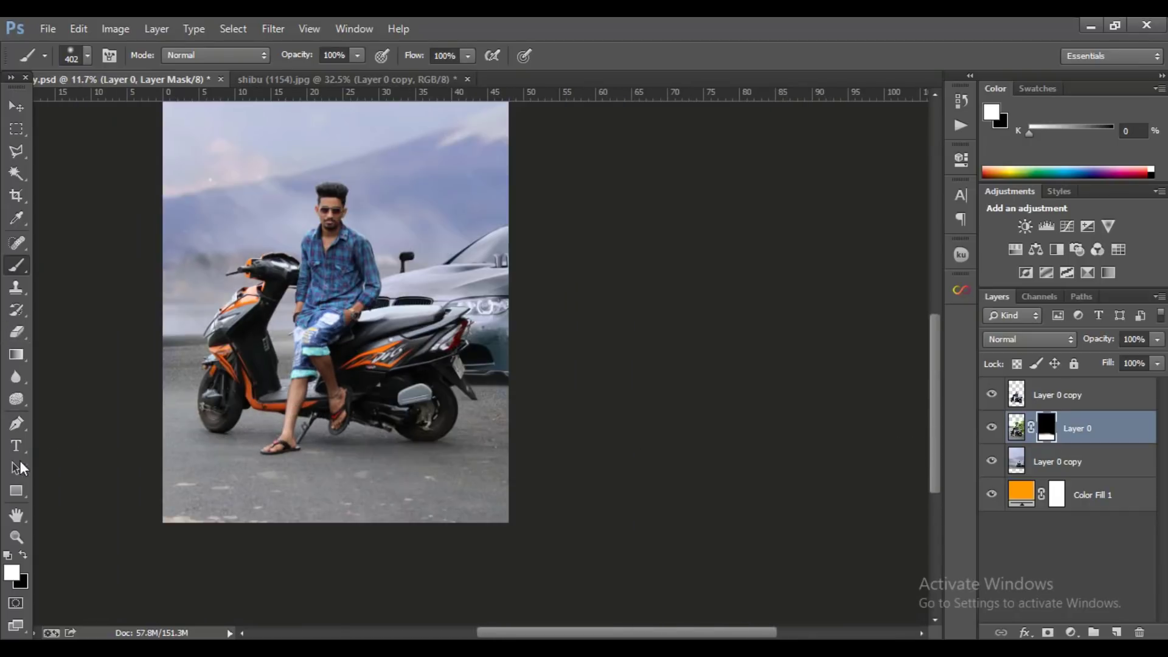
- Switch to black, lower brush flow to about half, and size the brush to 489 px
click(23, 558)
scroll(84, 469, up, 1)
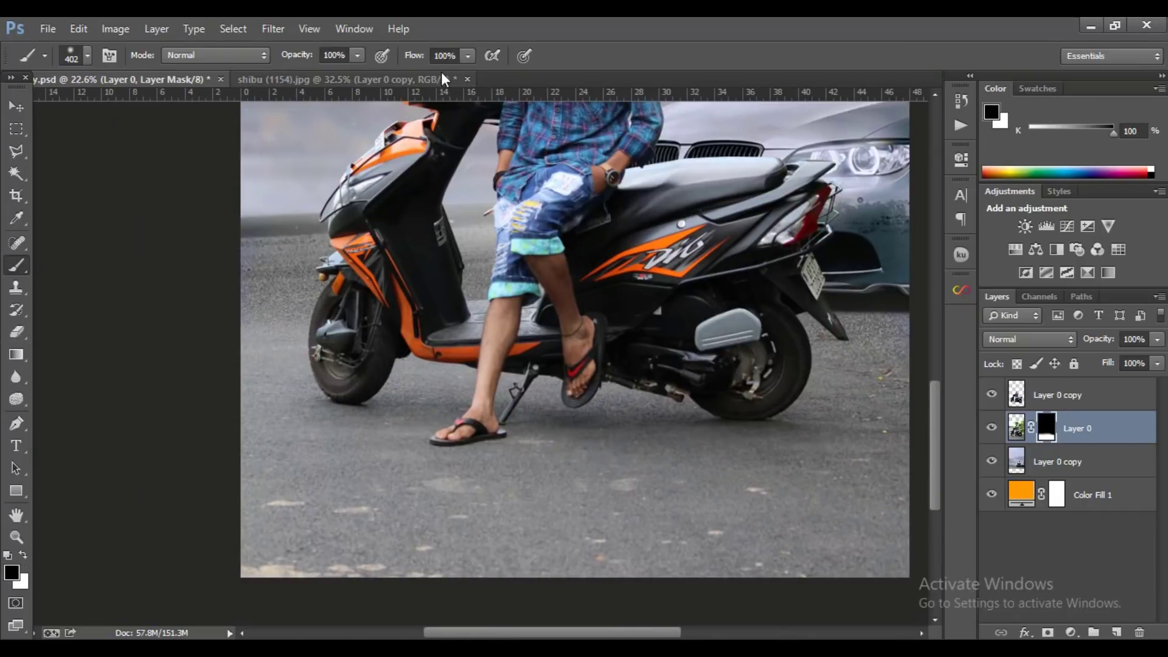
drag(409, 58, 384, 97)
scroll(262, 295, up, 1)
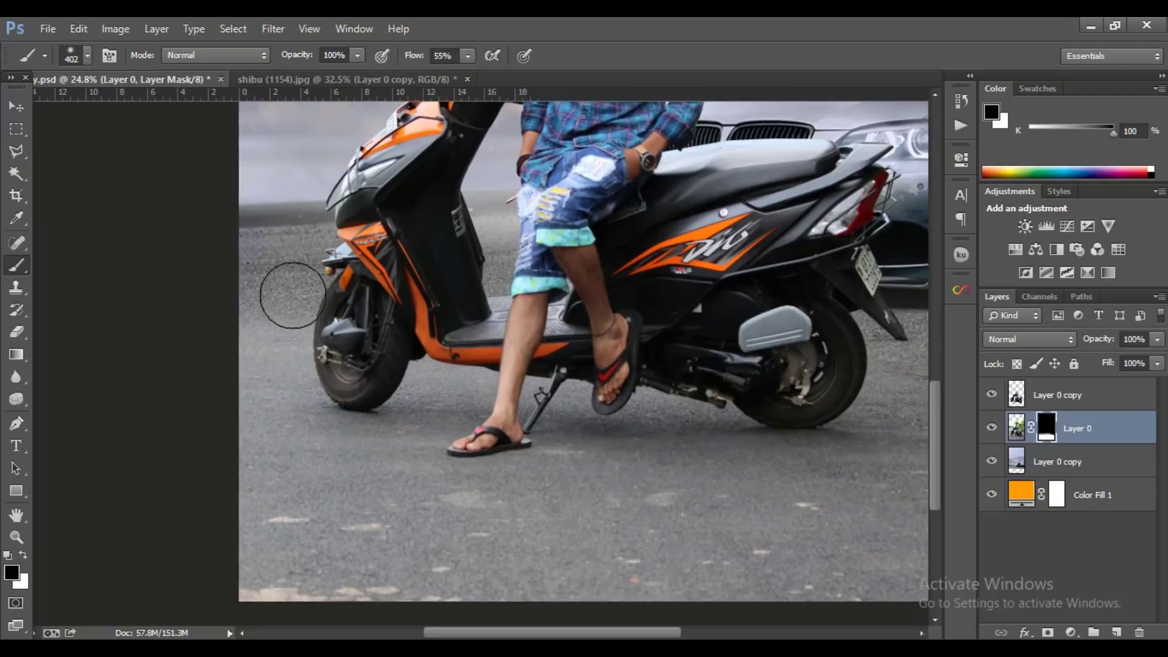
right_click(293, 296)
drag(467, 337, 477, 337)
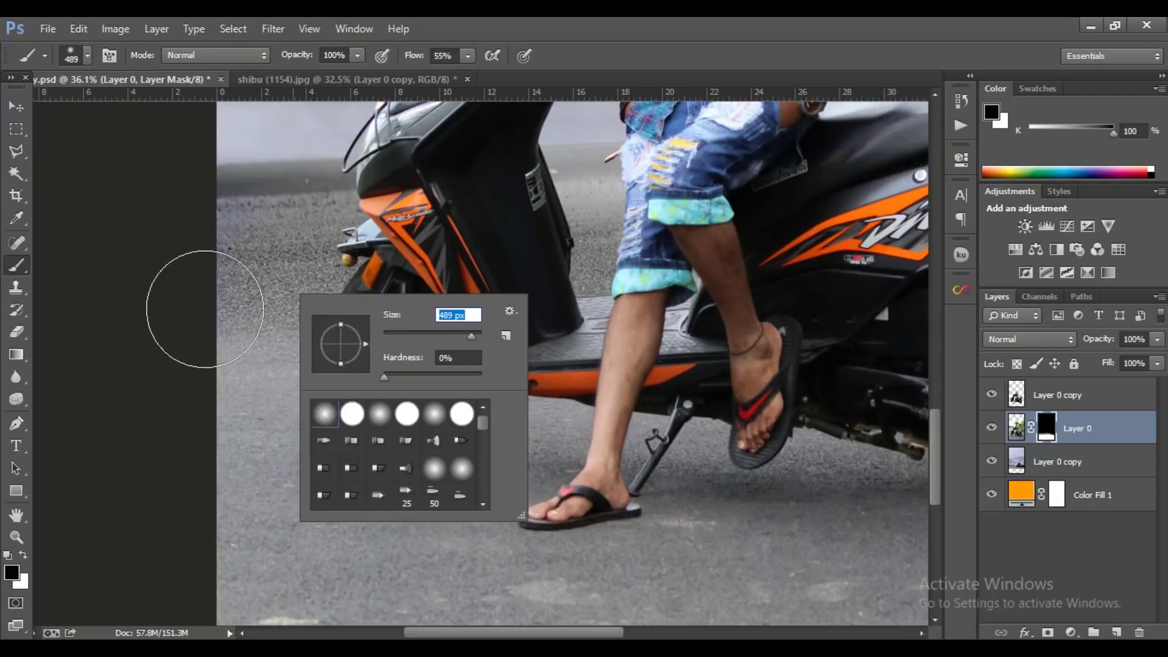
click(201, 329)
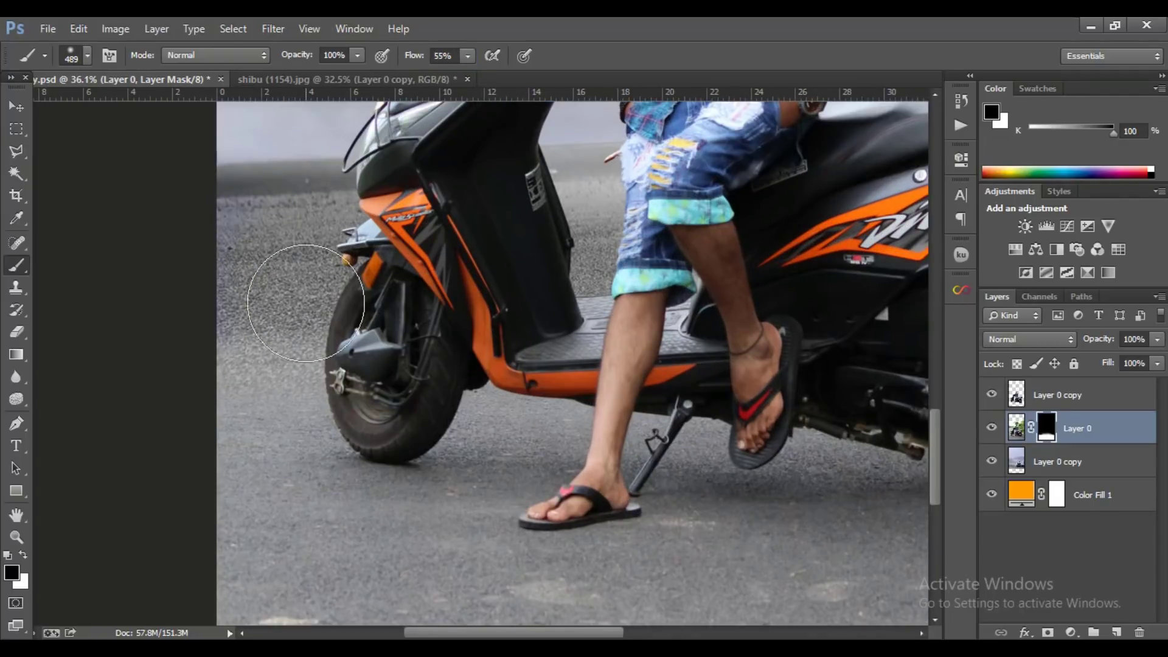
scroll(345, 306, down, 1)
scroll(345, 306, down, 3)
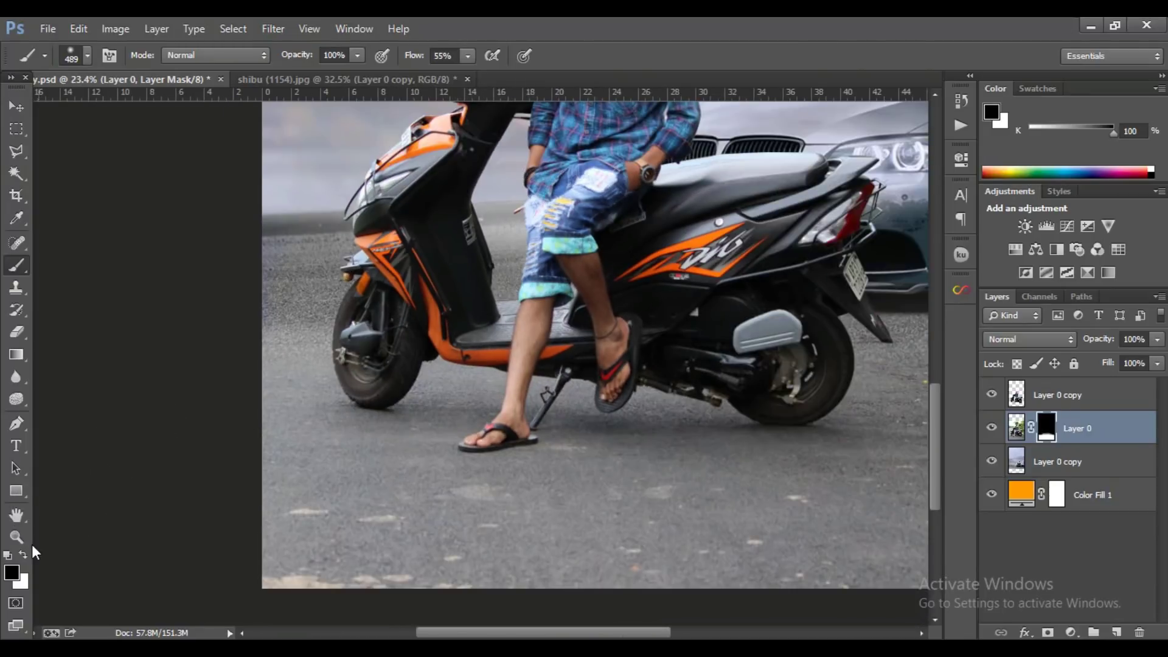
scroll(341, 366, up, 3)
- Switch the foreground to white and set the soft brush size to 600 px
right_click(369, 351)
drag(480, 392, 545, 392)
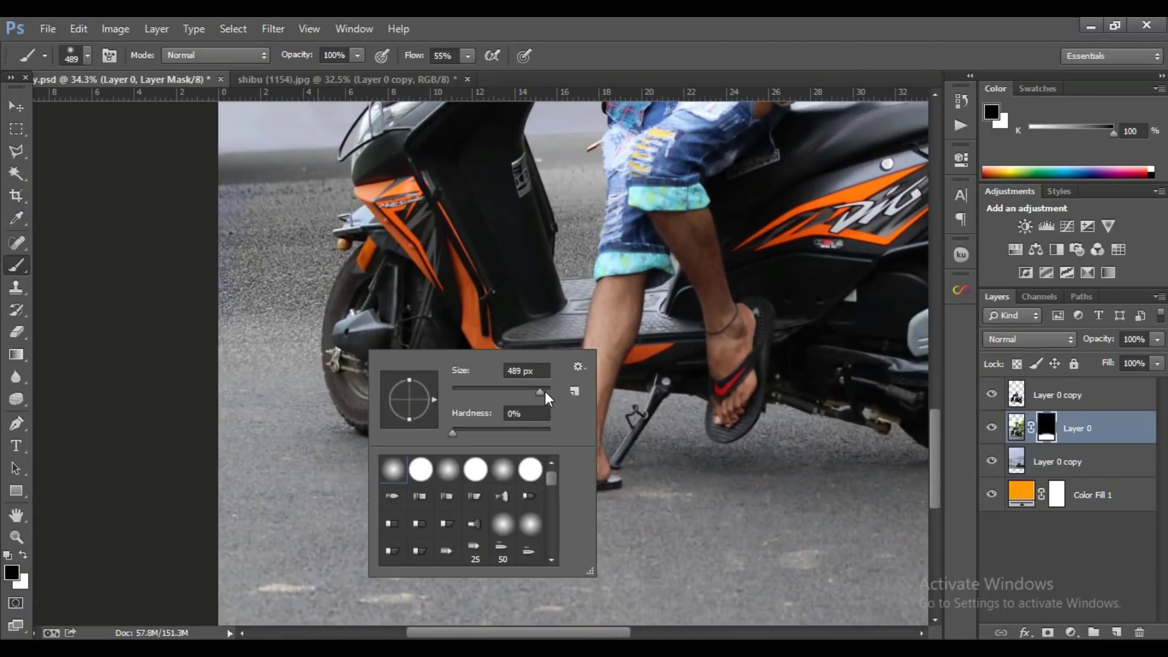
click(23, 554)
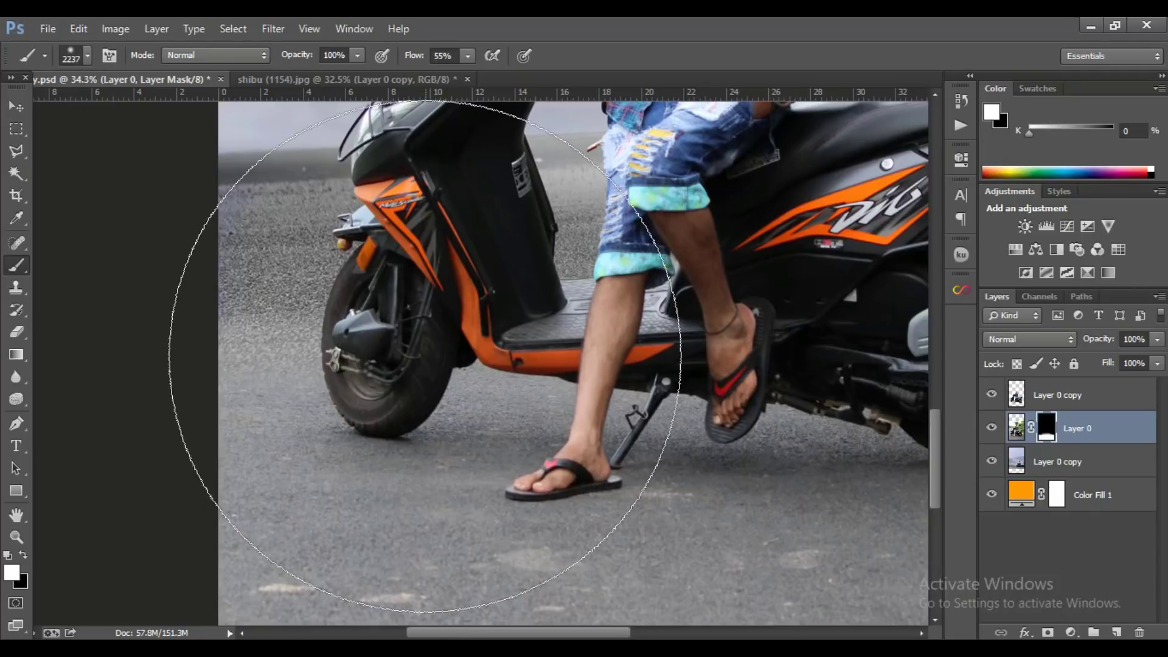
right_click(432, 355)
click(604, 393)
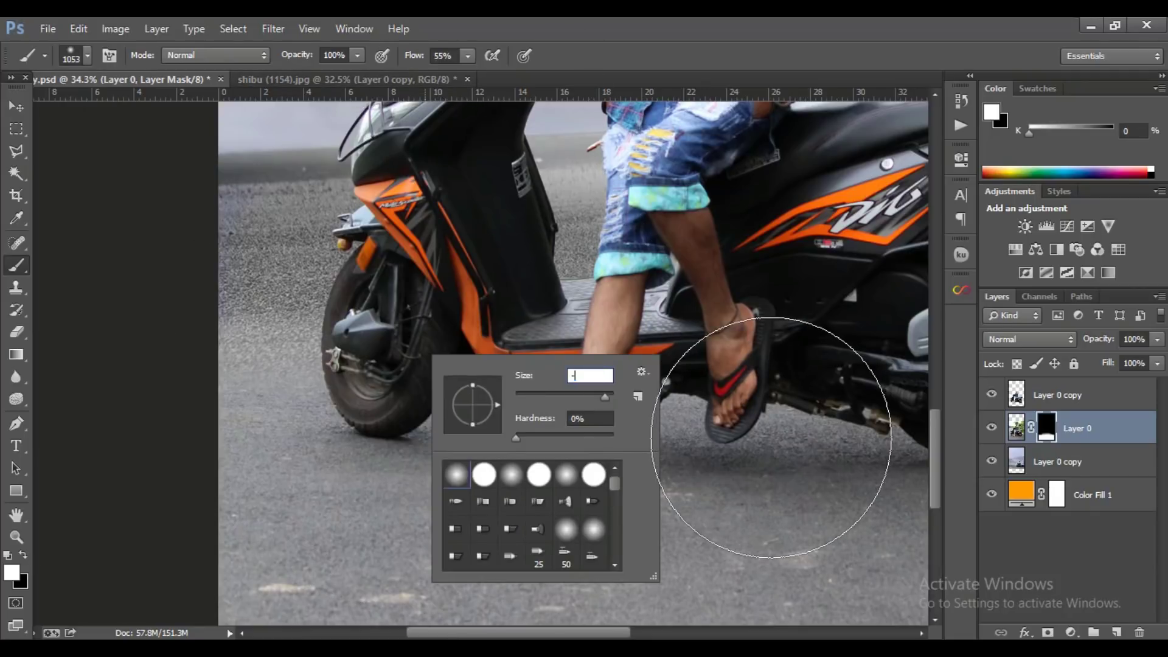
click(690, 398)
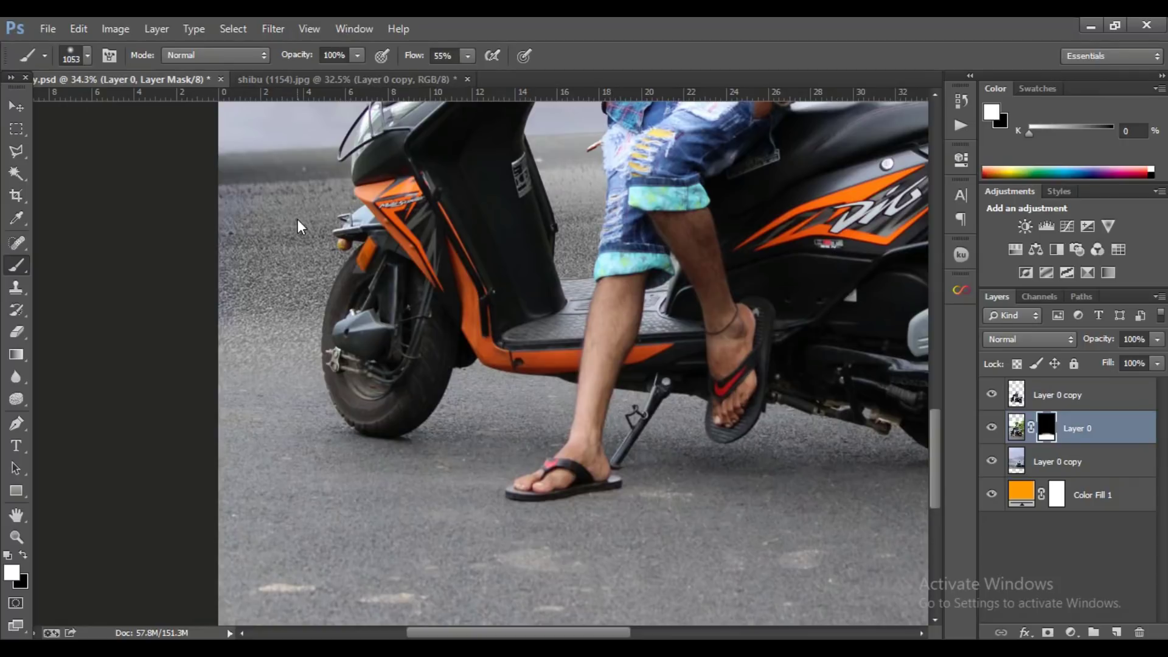
key(bracketleft)
key(bracketleft)
key(bracketleft)
- Set brush opacity to 48% and paint the mask around the wheels
click(333, 56)
text(48)
key(Return)
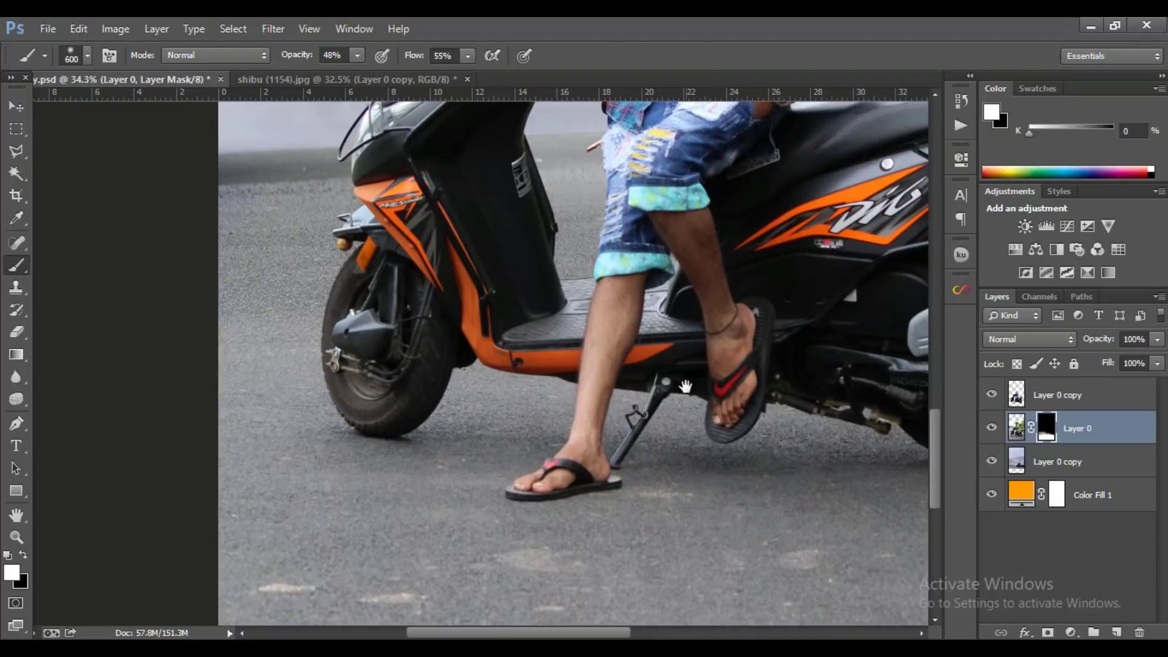
scroll(654, 375, right, 5)
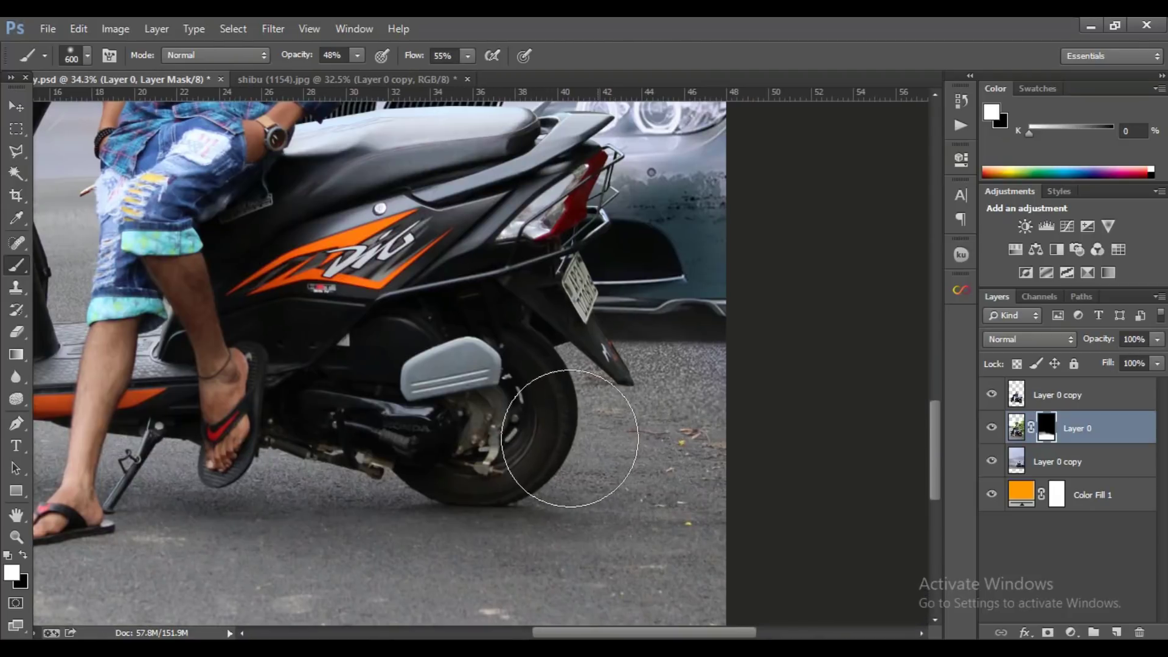
- Switch to black and touch up the rear fender with a 177 px brush
key(x)
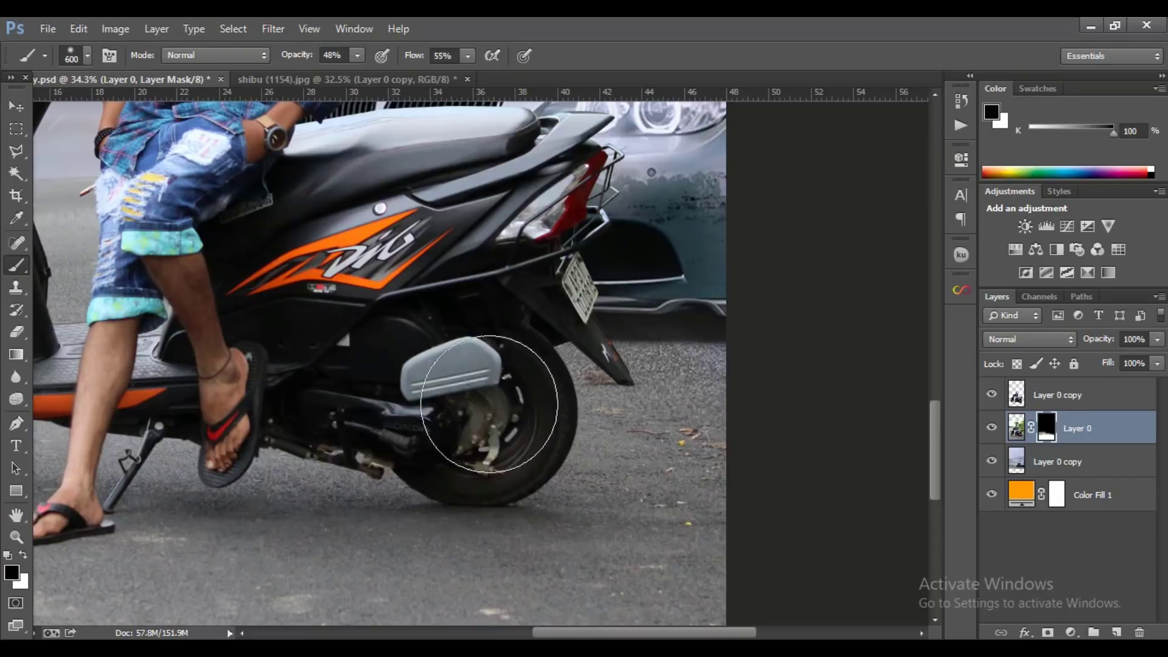
scroll(652, 365, up, 2)
right_click(656, 345)
drag(820, 383, 807, 384)
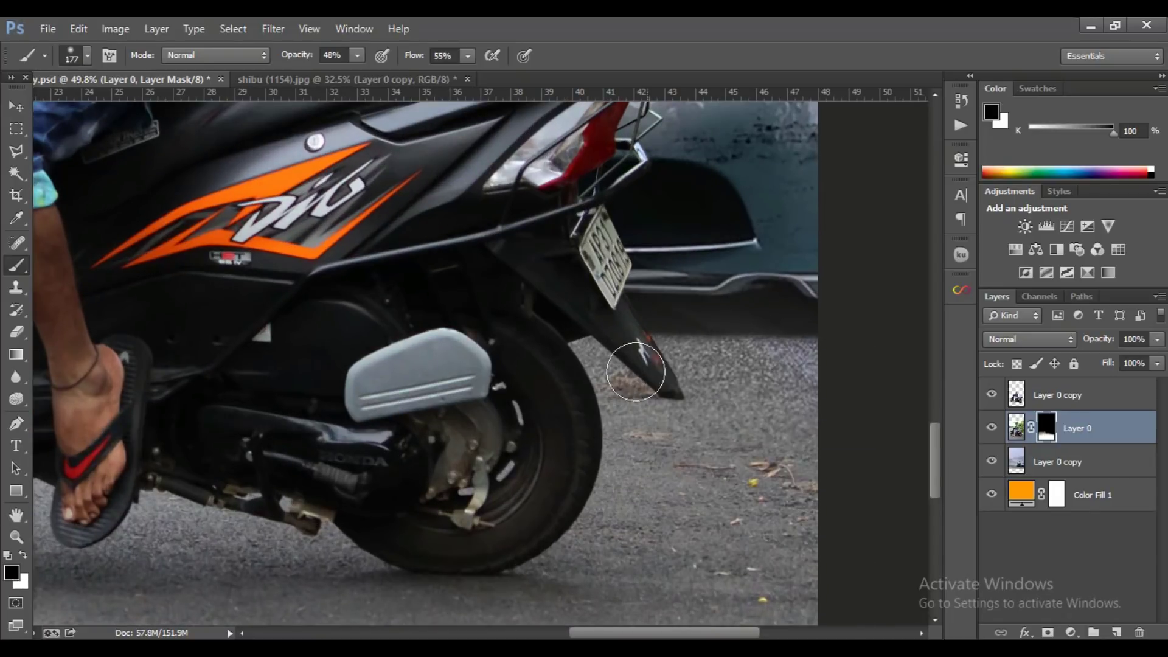
key(Return)
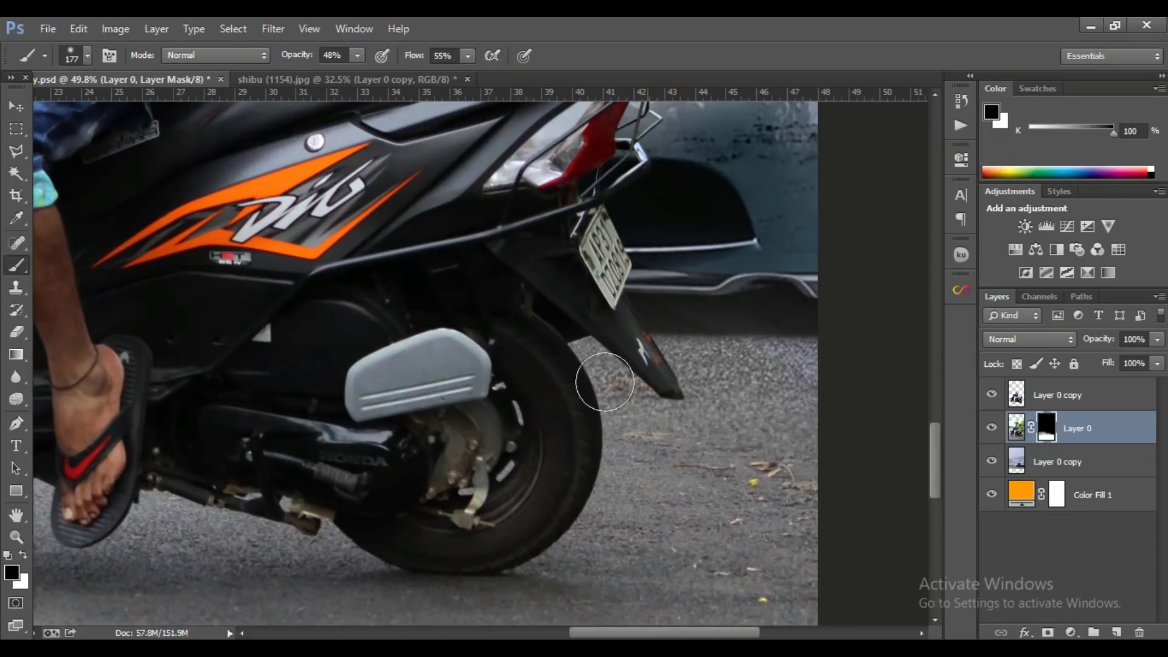
scroll(768, 386, down, 5)
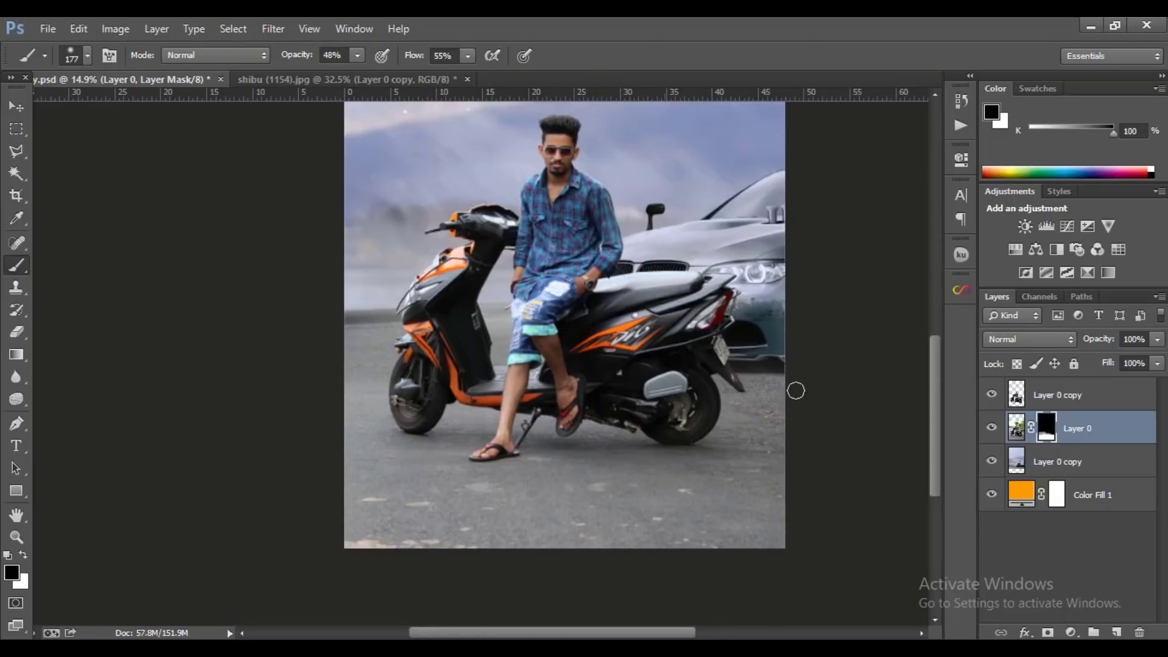
scroll(683, 416, down, 1)
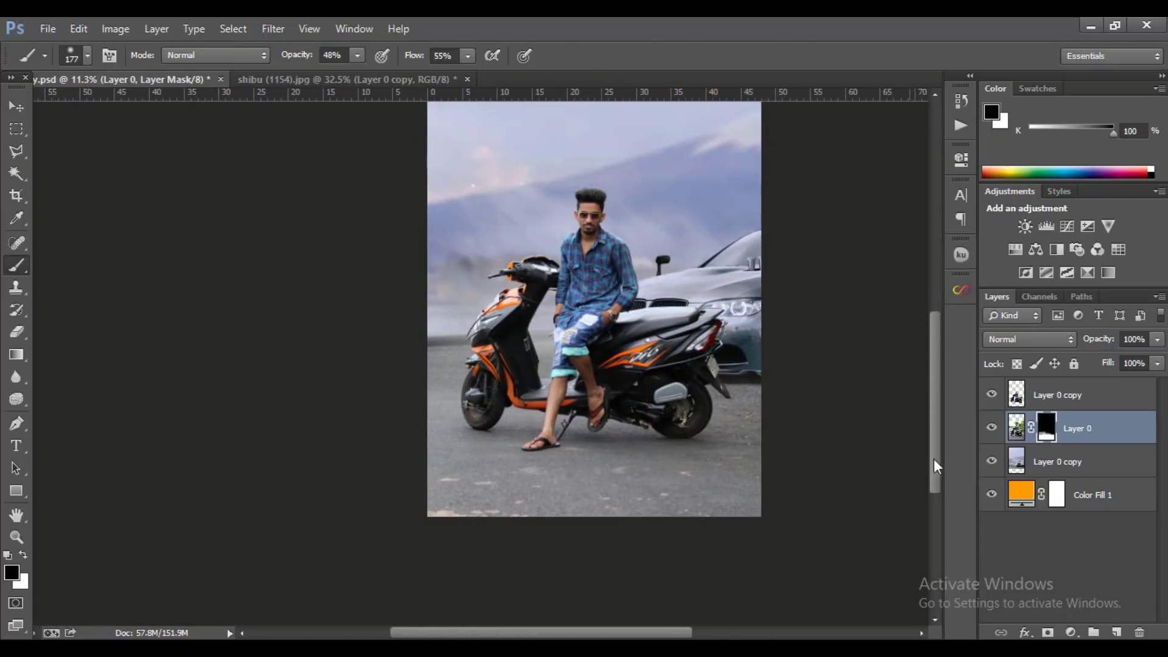
- Select Layer 0 with the lower Layer 0 copy and crop the top of the sky
shift+click(1052, 459)
right_click(1052, 459)
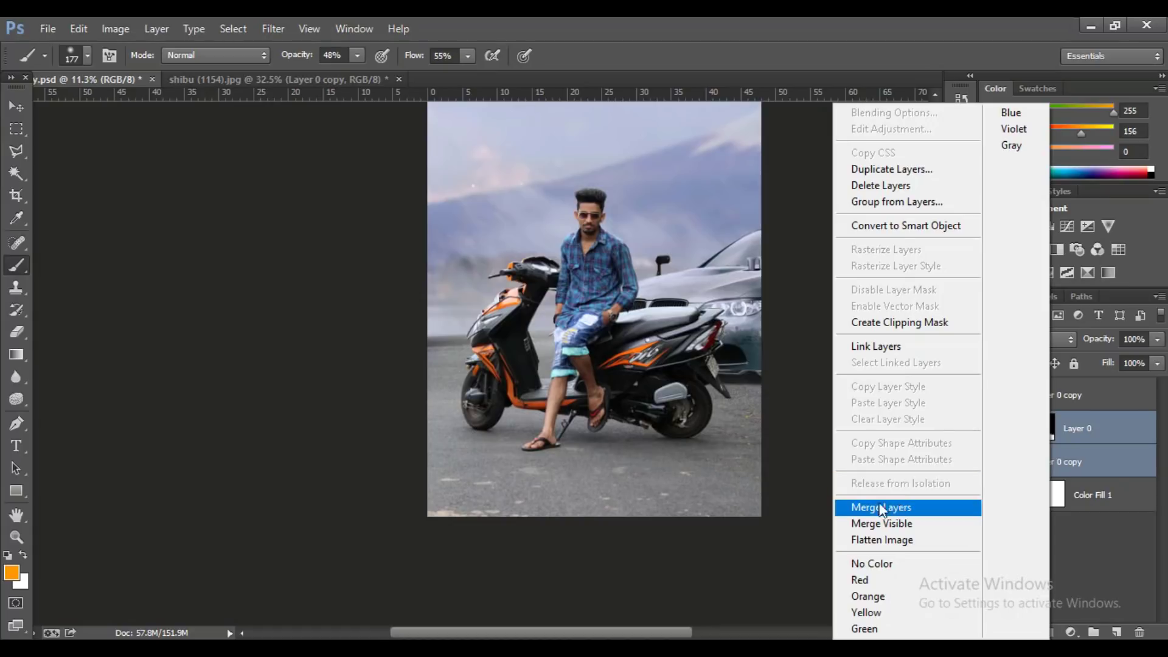
click(13, 129)
scroll(203, 292, down, 1)
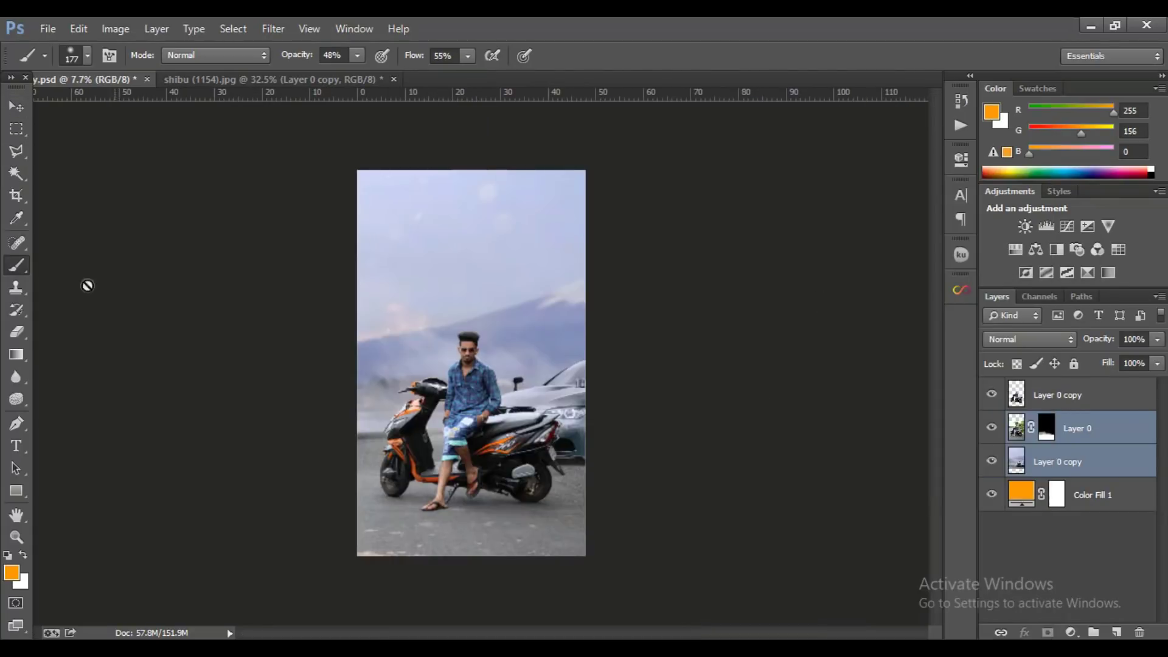
click(17, 197)
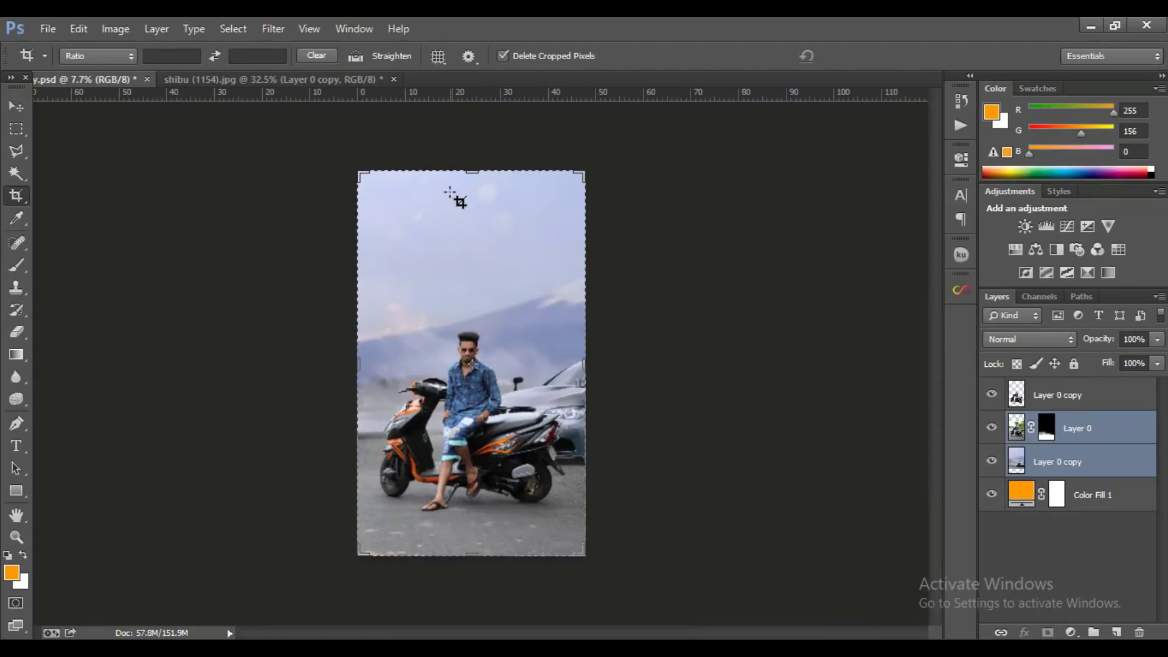
drag(474, 165, 396, 302)
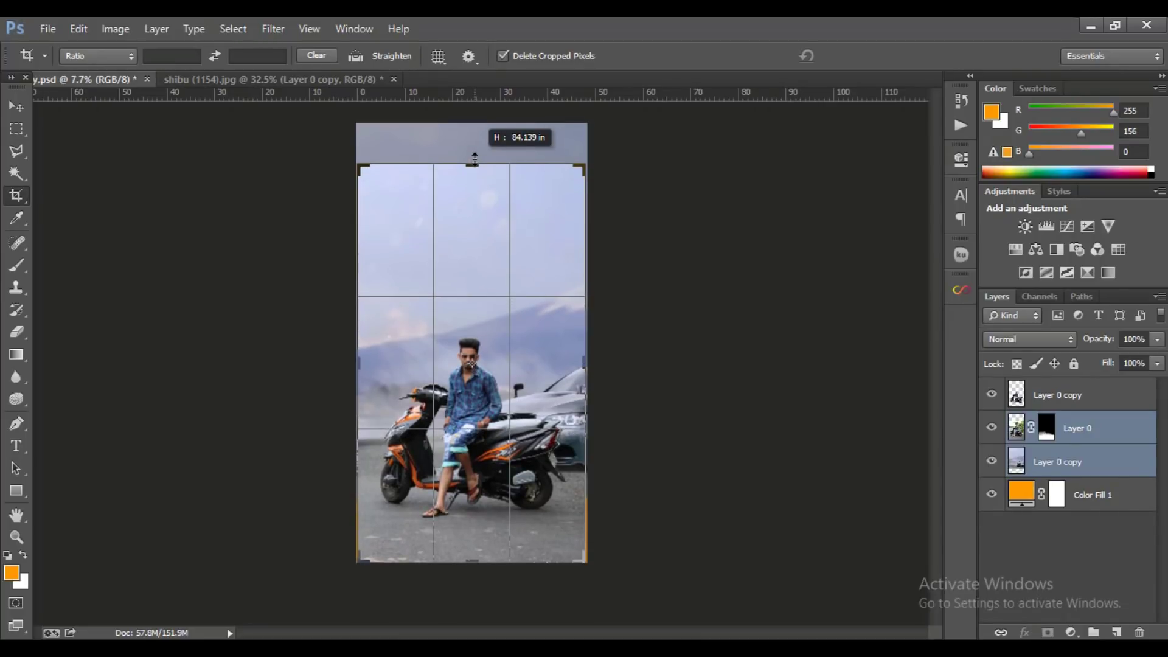
click(863, 56)
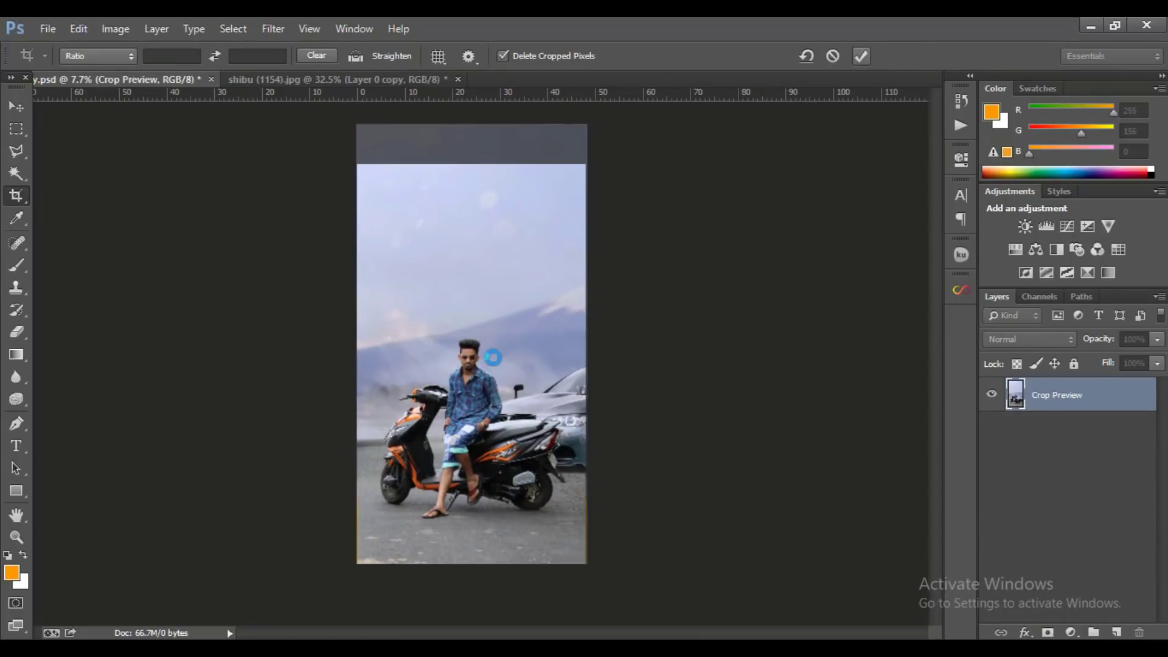
- Merge the two selected layers into Layer 0 copy 2
click(16, 107)
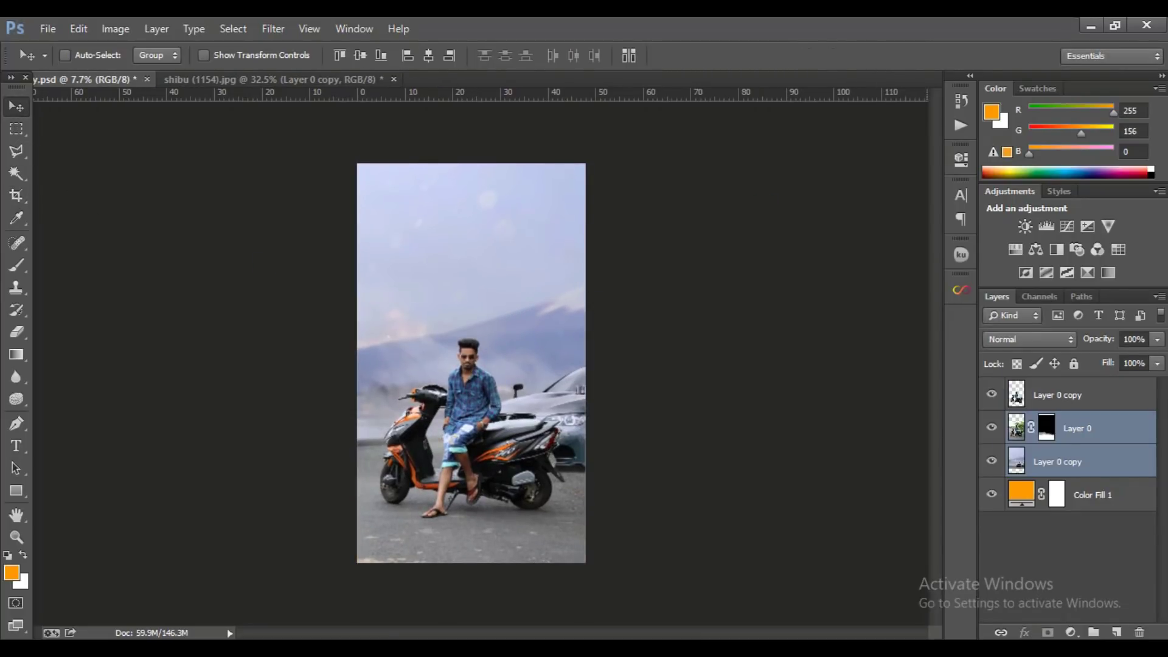
right_click(1079, 445)
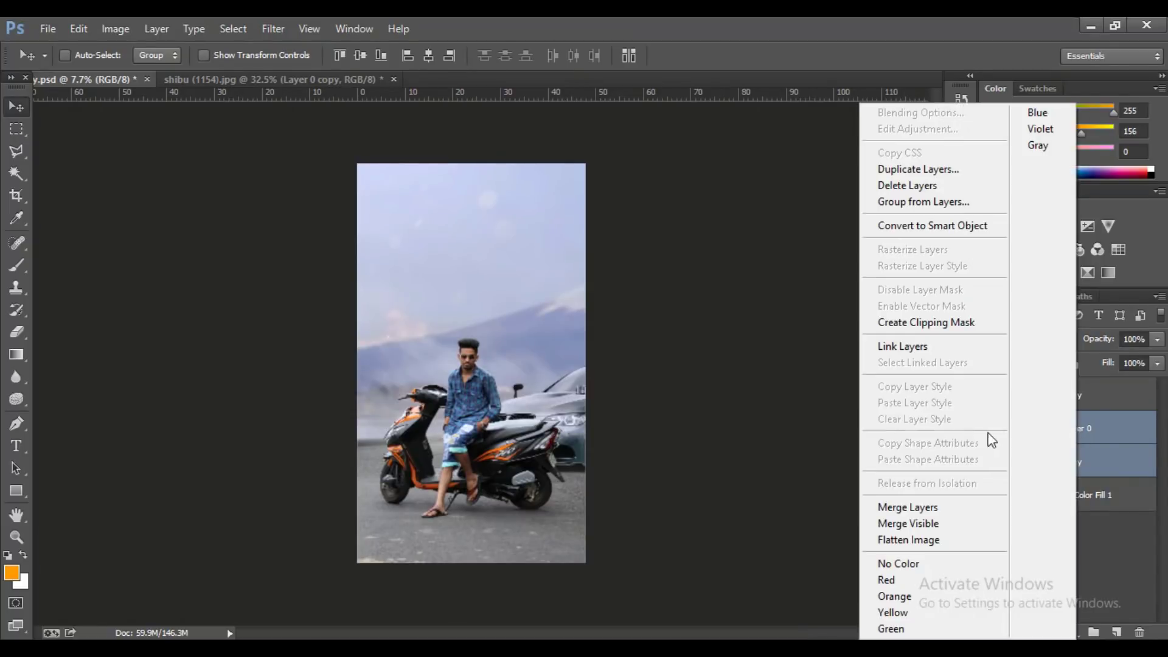
click(922, 508)
- Duplicate the merged layer and start a Tilt-Shift blur focused lower, toward the scooter
key(ctrl+j)
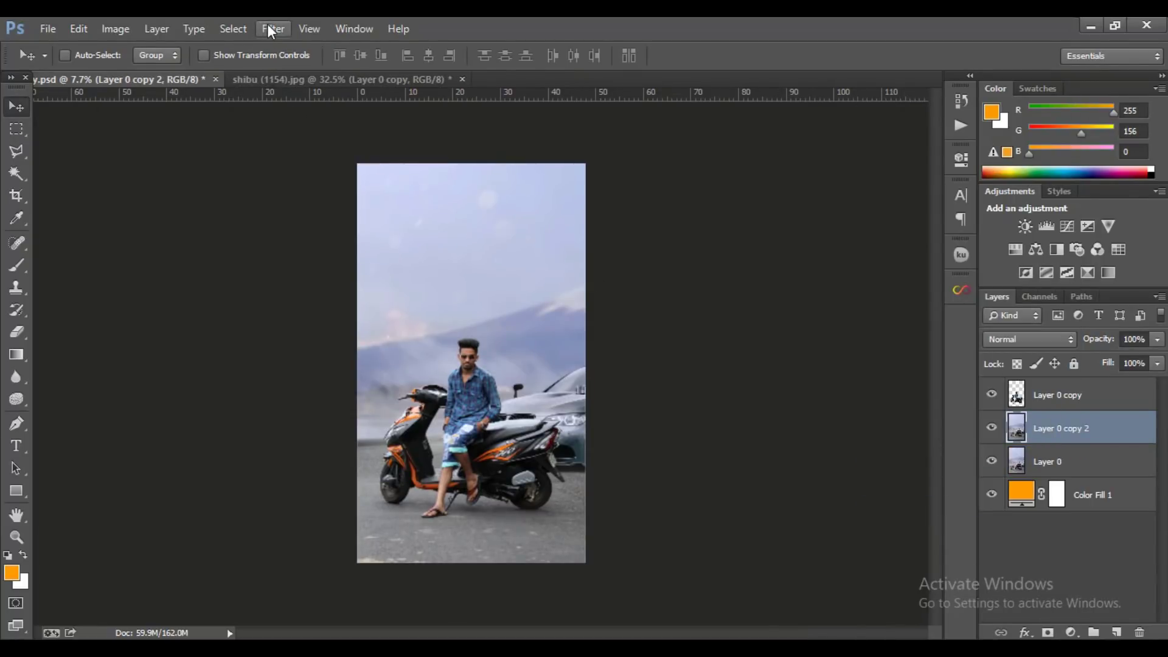
click(271, 29)
mouse_move(536, 232)
click(534, 249)
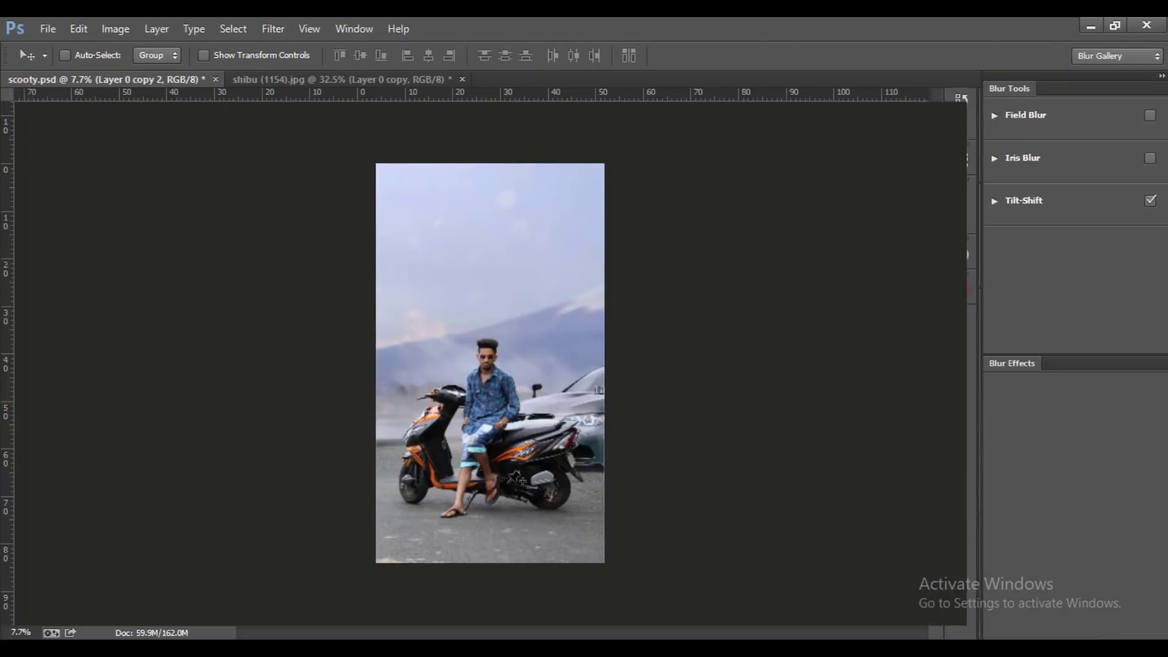
drag(490, 403, 490, 559)
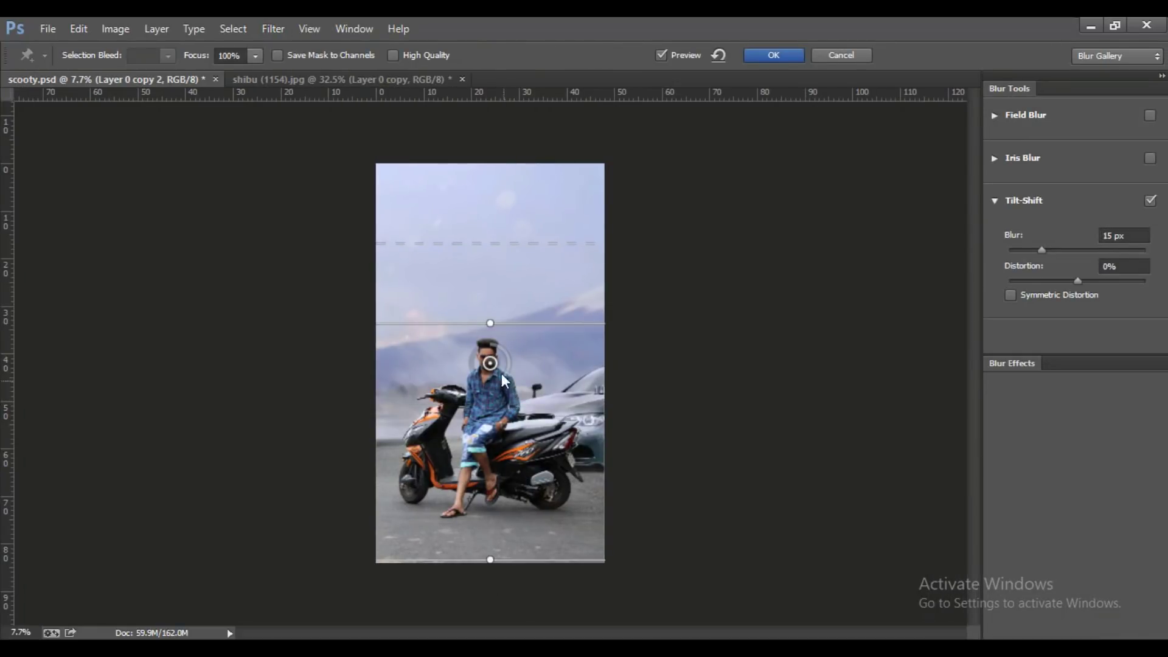
drag(494, 367, 488, 515)
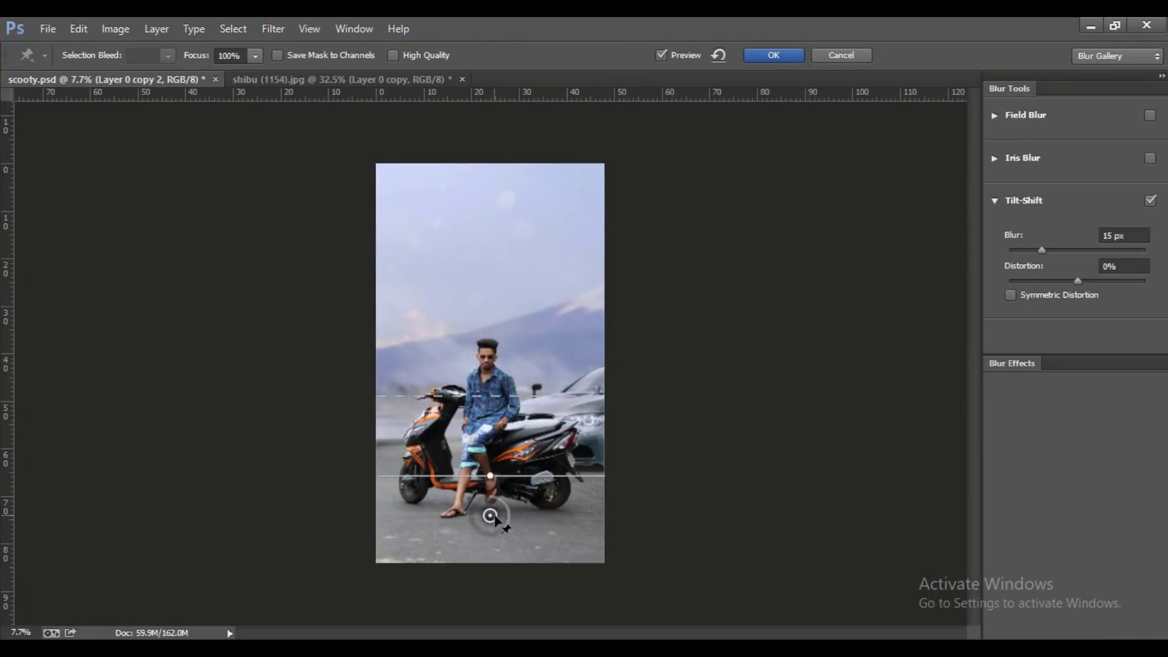
- Adjust the fade lines around the scooter, set Blur to 16 px, and apply
key(ctrl+plus)
key(ctrl+plus)
key(ctrl+plus)
drag(974, 328, 981, 412)
drag(493, 414, 492, 420)
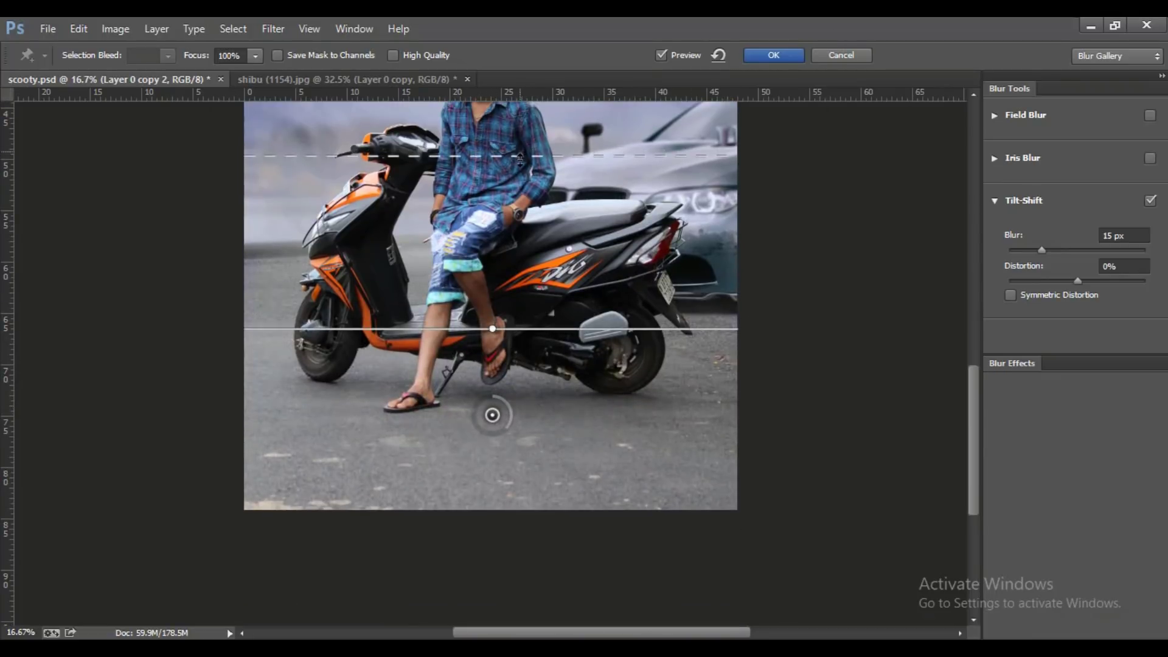
drag(1041, 250, 1063, 249)
key(ctrl+plus)
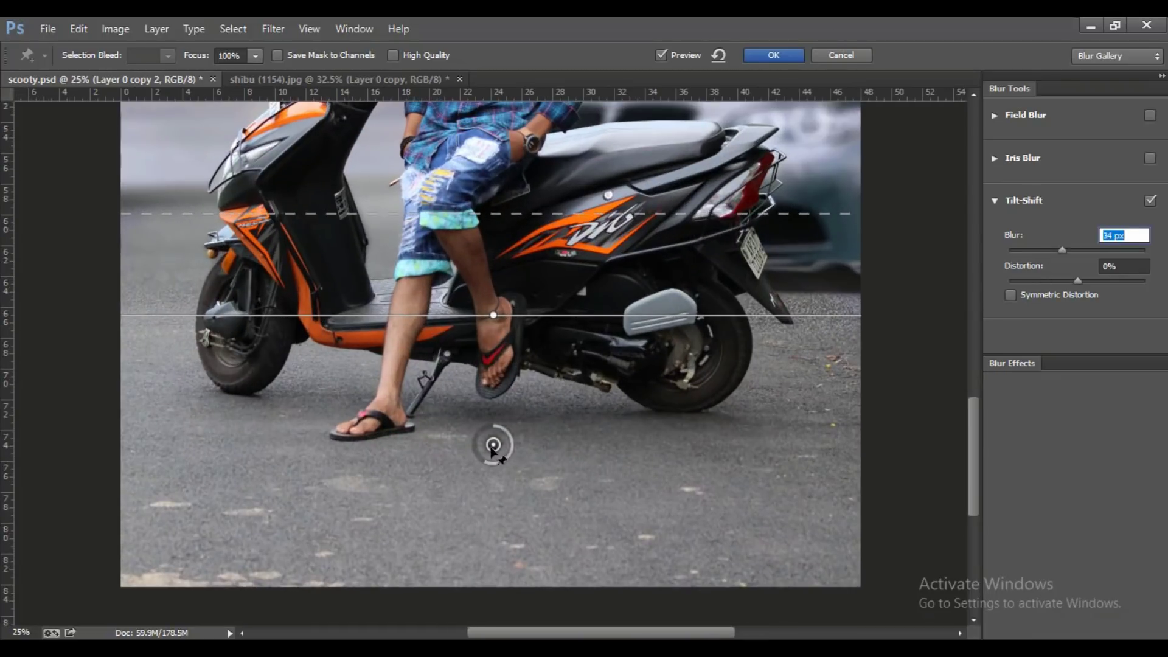
drag(499, 235, 500, 154)
drag(1062, 249, 1044, 249)
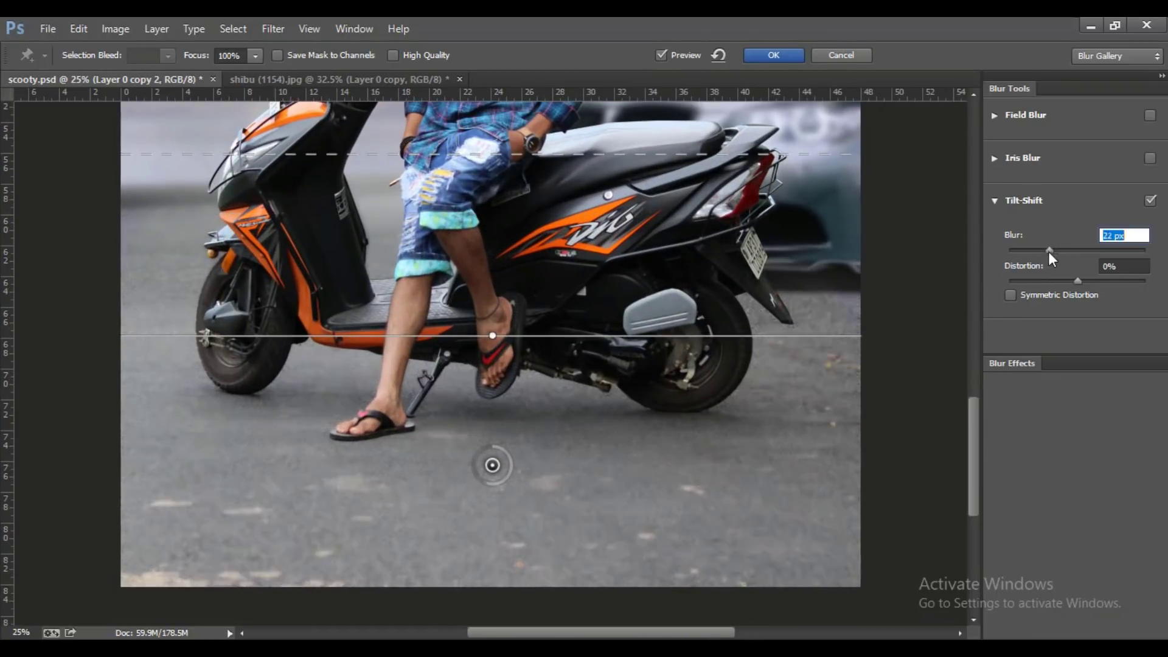
drag(972, 426, 972, 376)
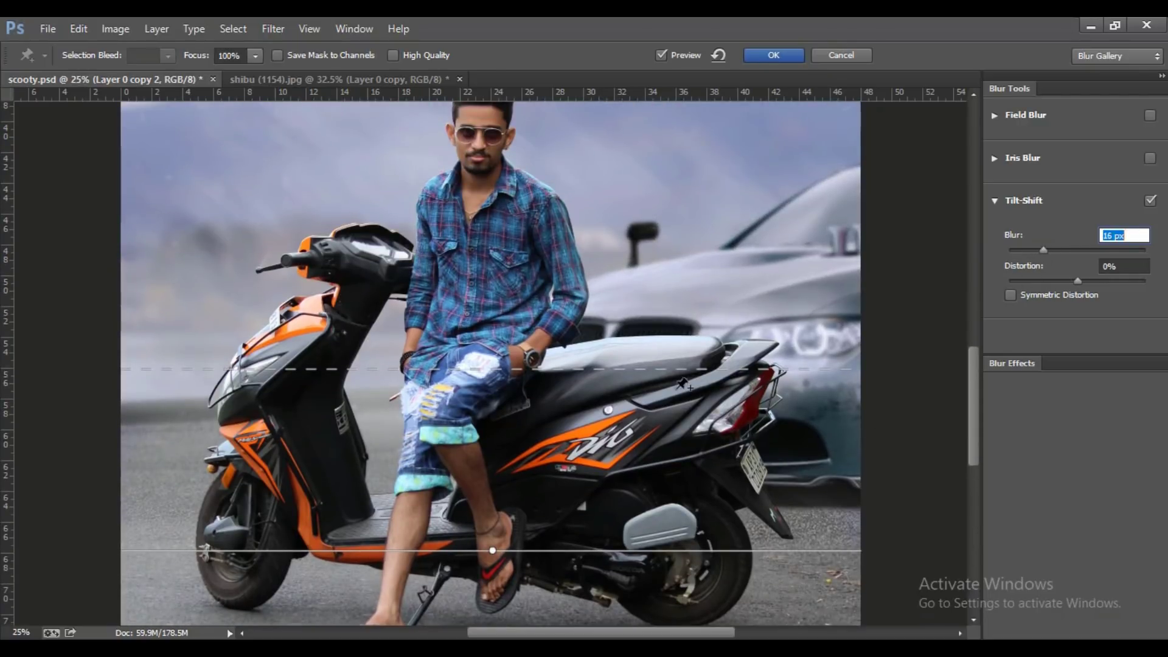
drag(578, 369, 579, 345)
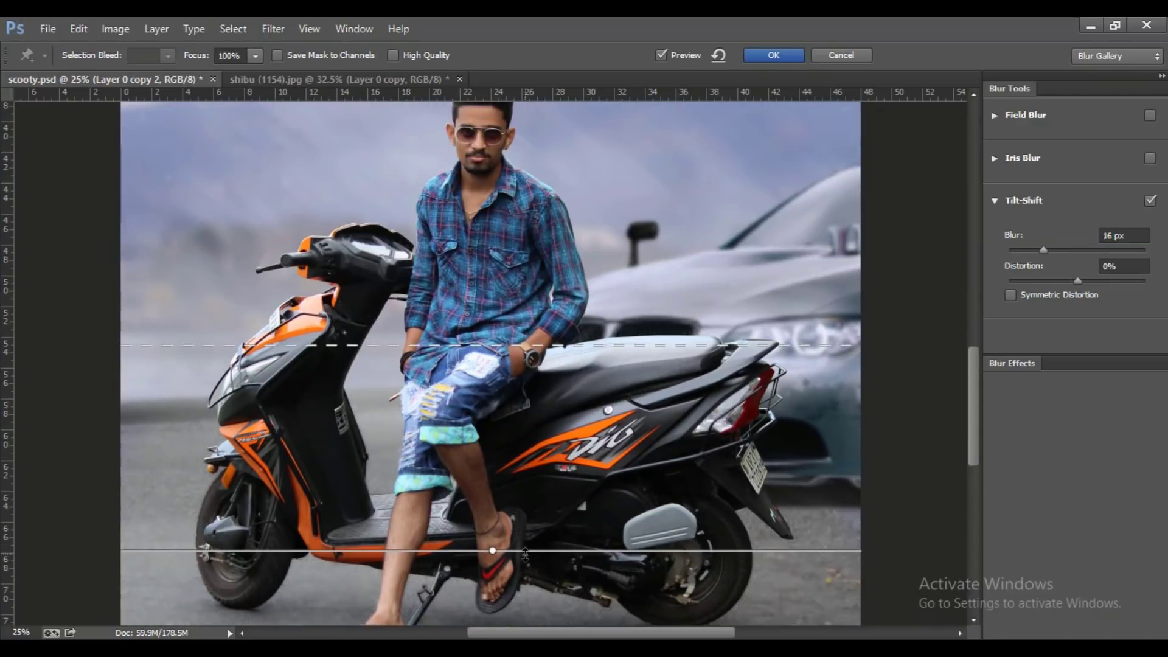
click(782, 55)
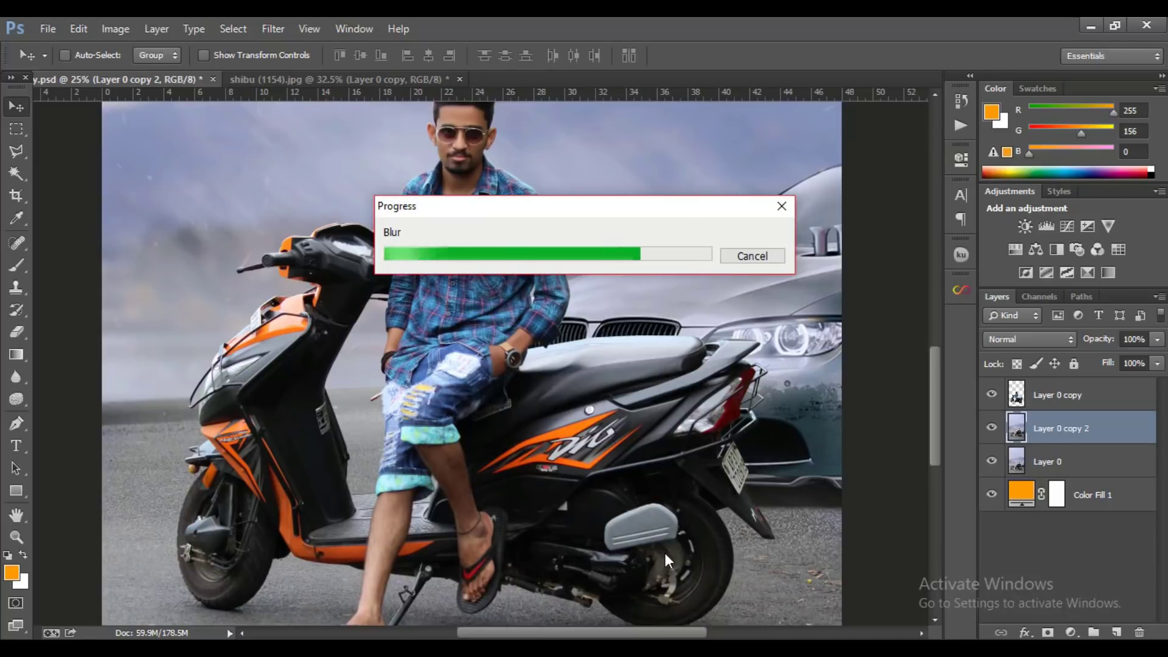
key(ctrl+0)
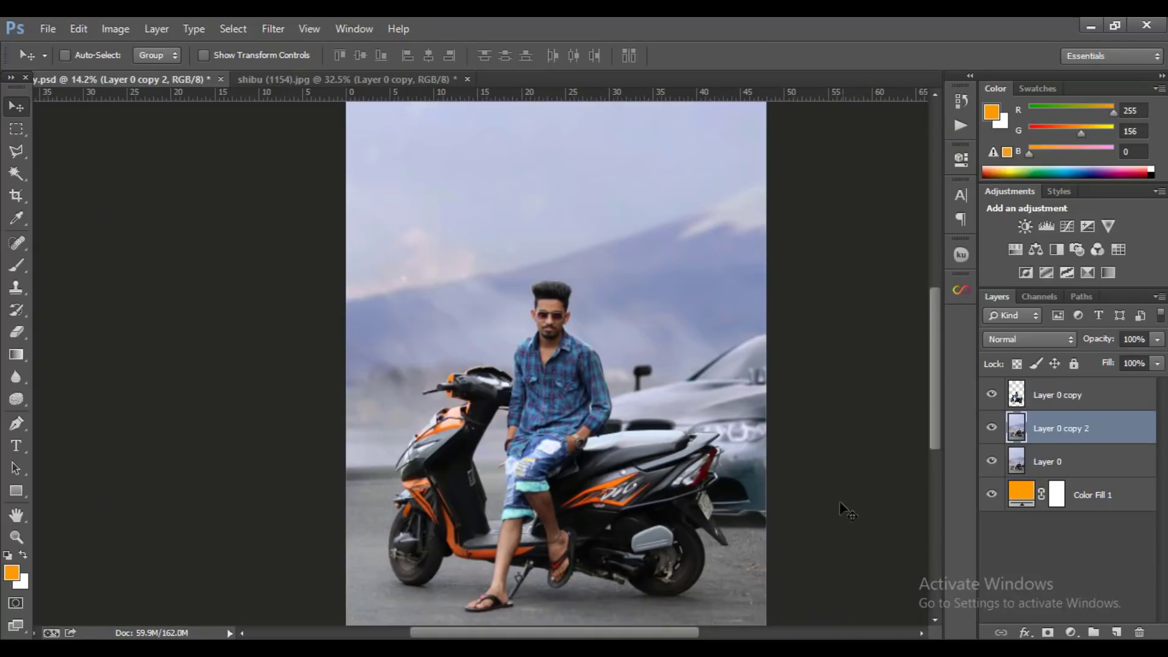
scroll(848, 512, up, 3)
scroll(847, 512, up, 2)
scroll(848, 511, down, 2)
scroll(847, 511, down, 3)
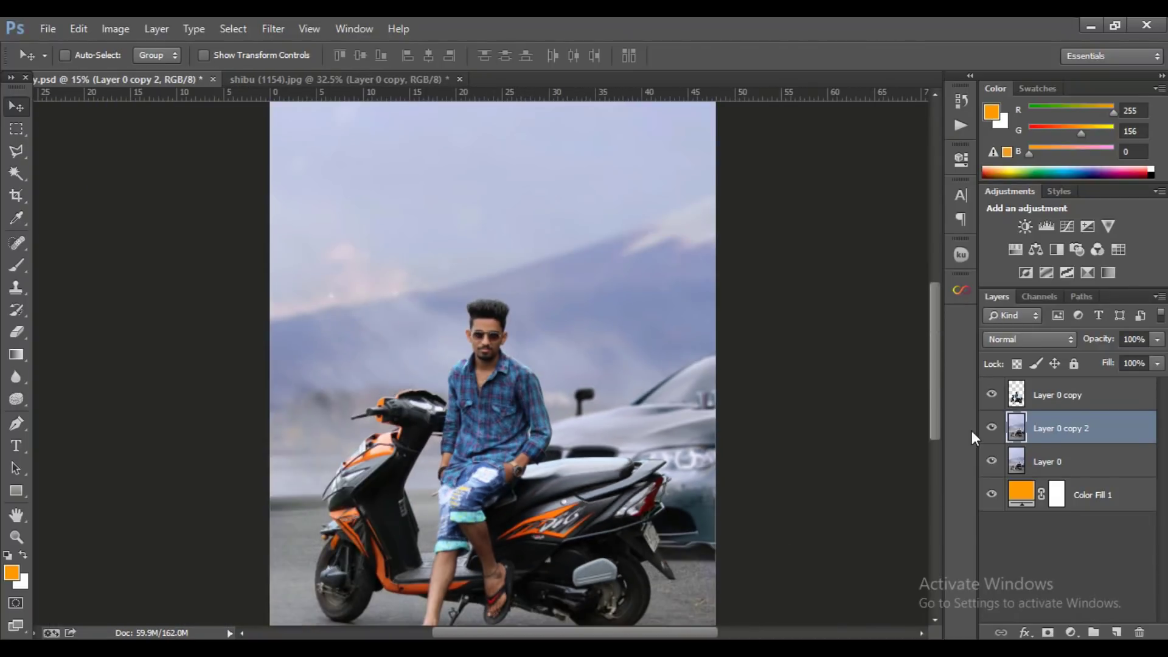
click(993, 396)
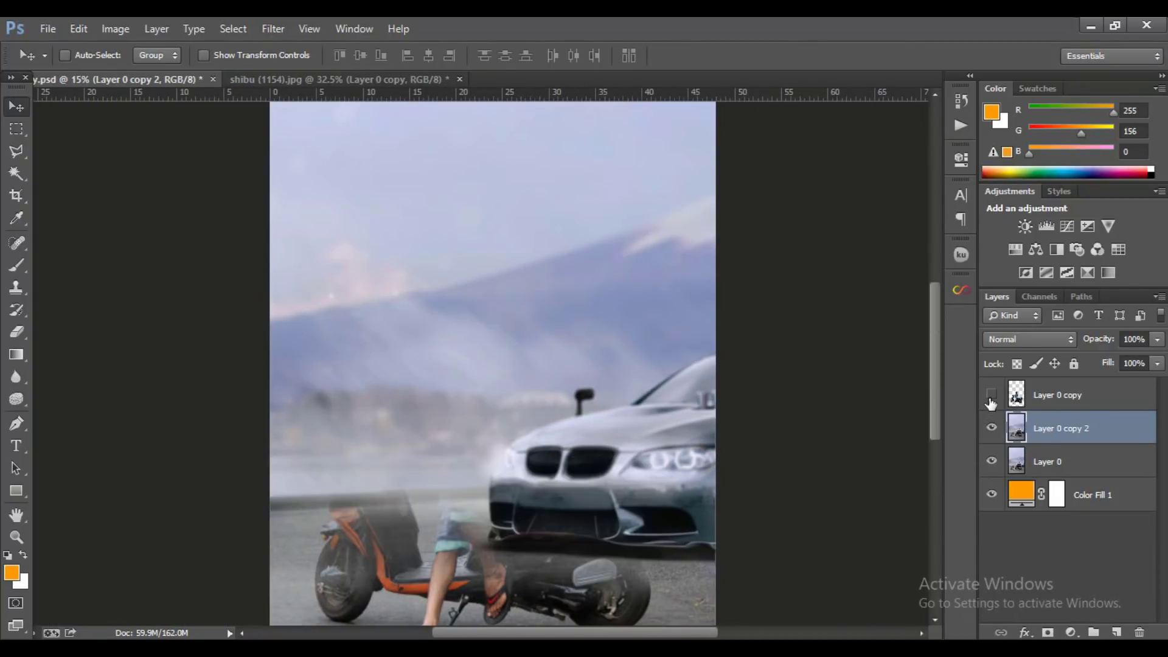
click(993, 396)
scroll(298, 543, up, 2)
scroll(346, 534, up, 2)
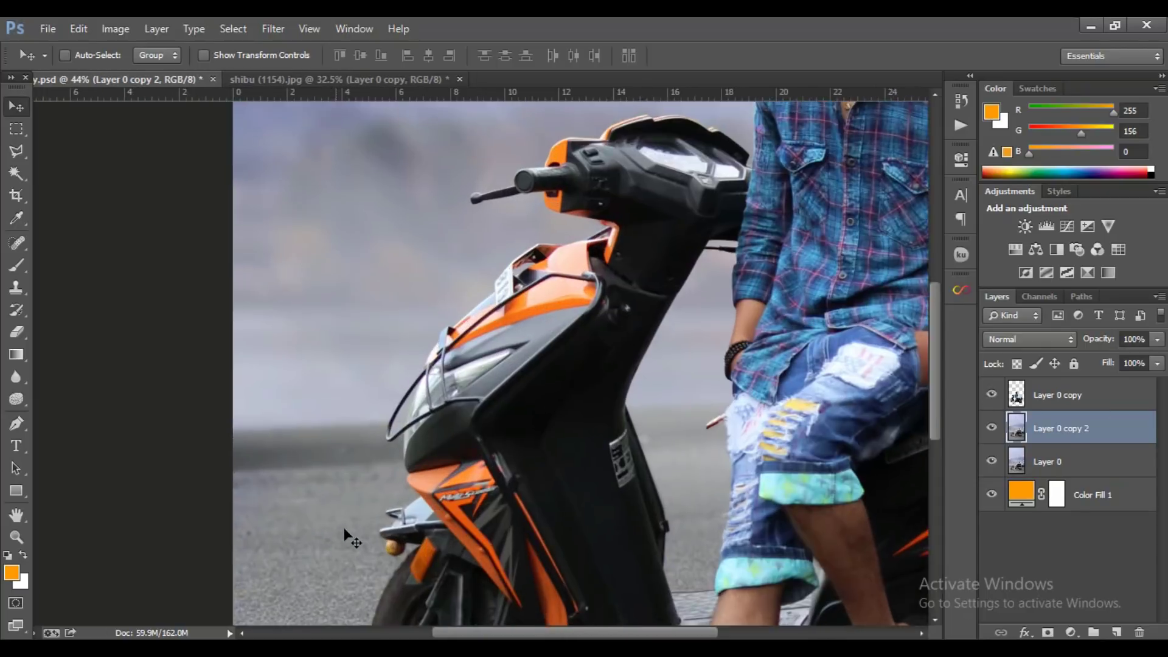
scroll(345, 534, up, 1)
scroll(345, 533, down, 2)
scroll(345, 534, down, 2)
scroll(345, 533, down, 1)
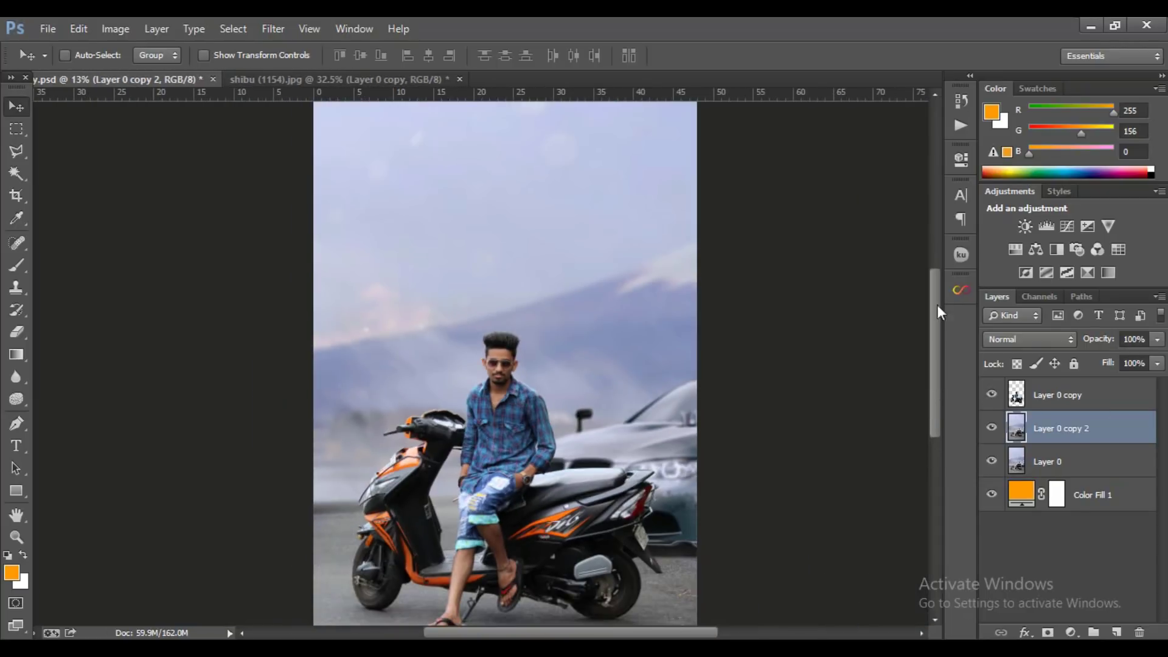
scroll(682, 560, down, 1)
click(1071, 394)
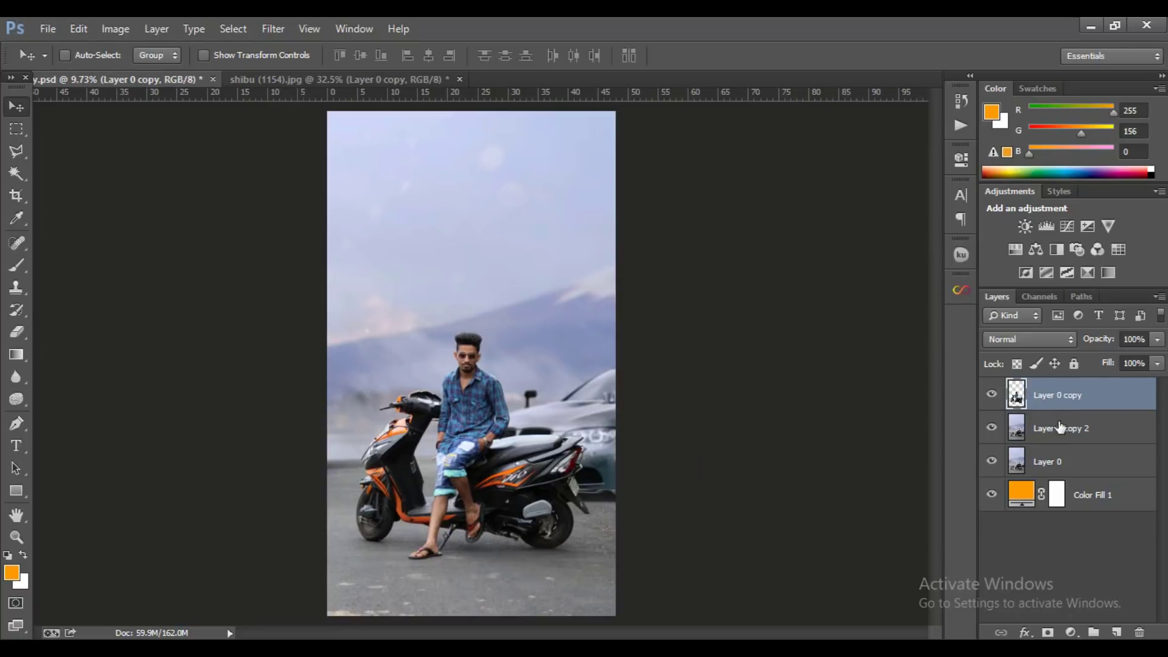
click(1070, 439)
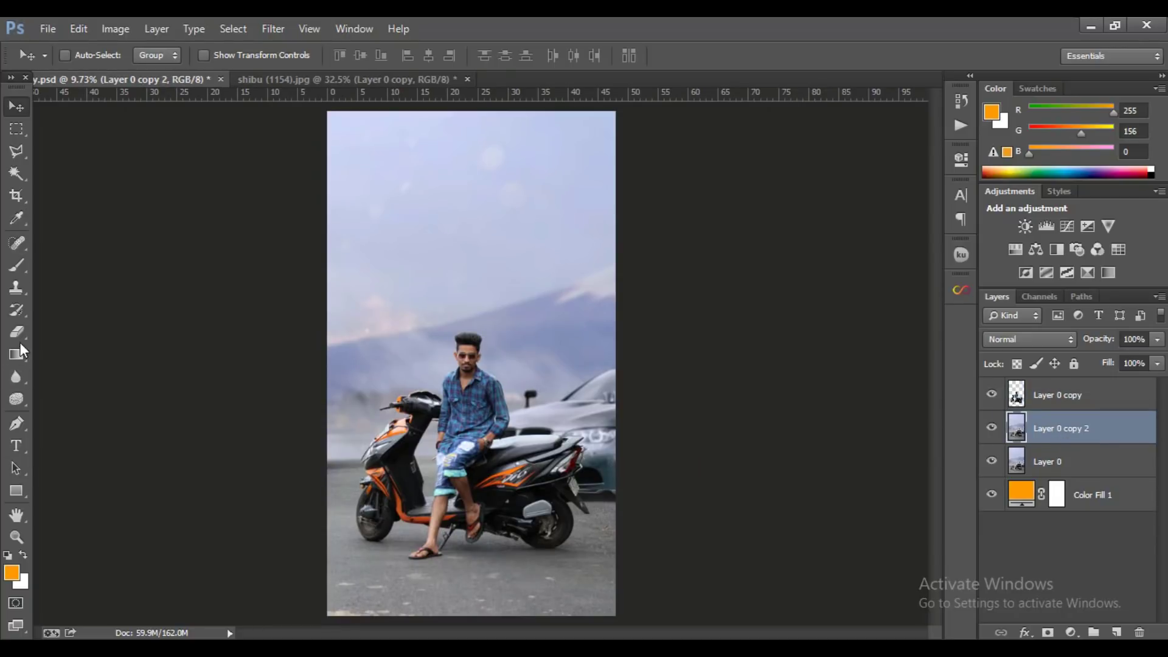
- Switch to the Clone Stamp tool with a 156 px brush
click(16, 288)
scroll(345, 530, up, 2)
scroll(345, 530, up, 3)
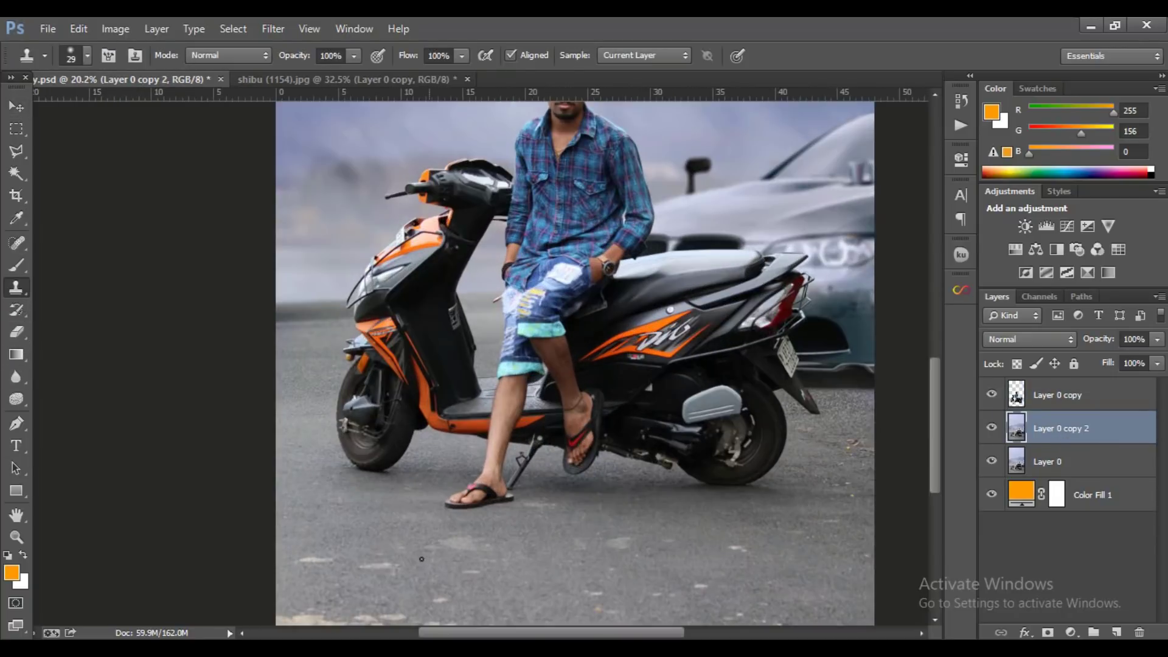
scroll(345, 530, up, 3)
right_click(345, 530)
text(94)
key(Return)
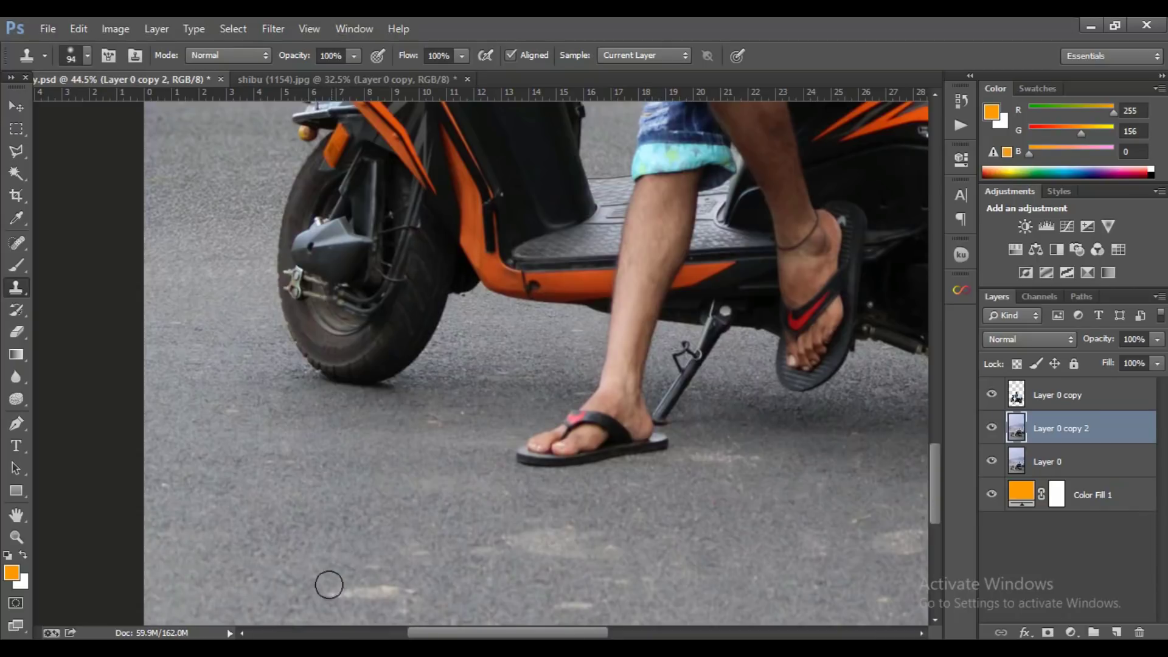
scroll(247, 328, down, 5)
right_click(289, 274)
text(156)
key(Return)
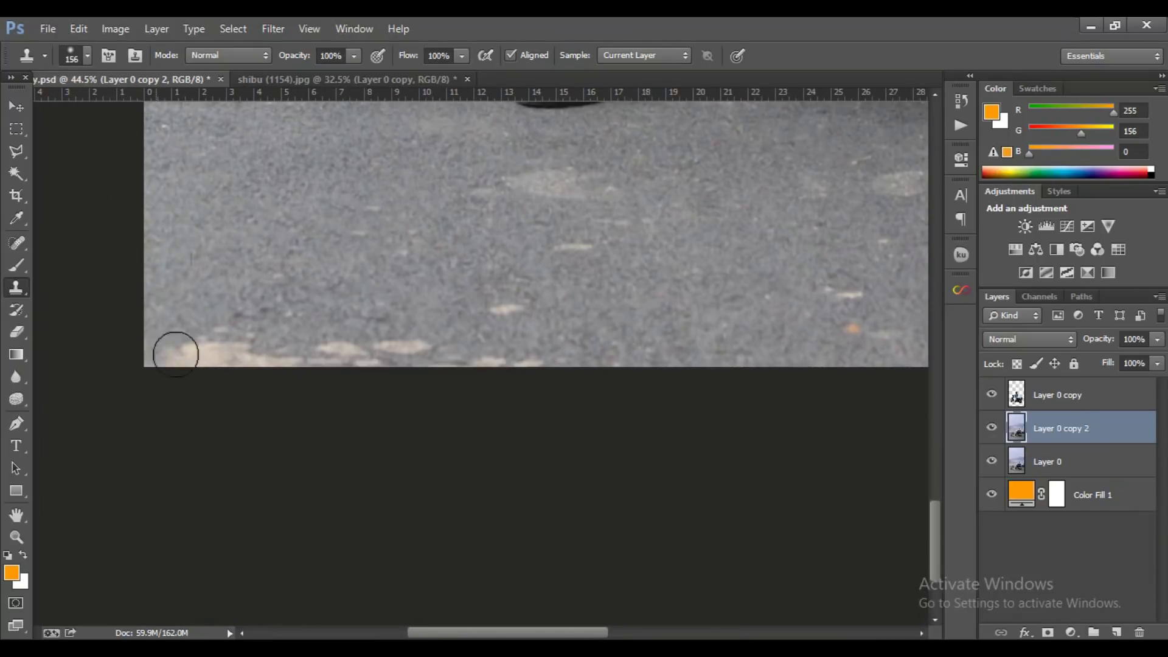
- Clone grey asphalt over the light specks along the road's bottom edge
drag(340, 340, 535, 359)
click(495, 310)
click(569, 249)
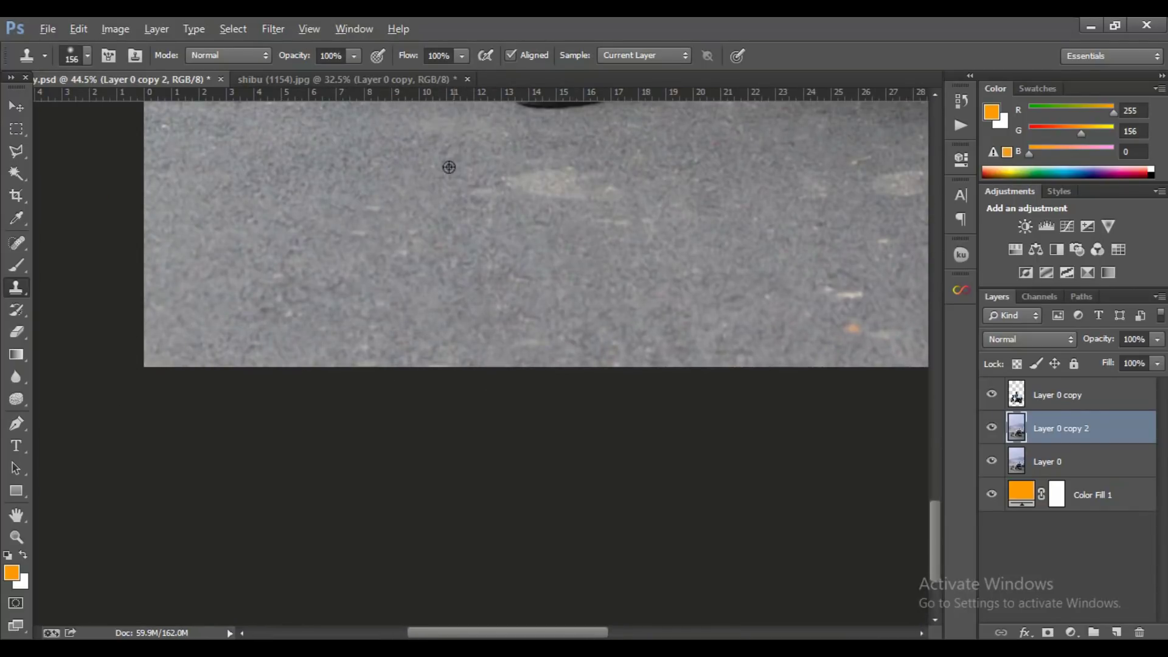
click(548, 183)
drag(354, 298, 201, 382)
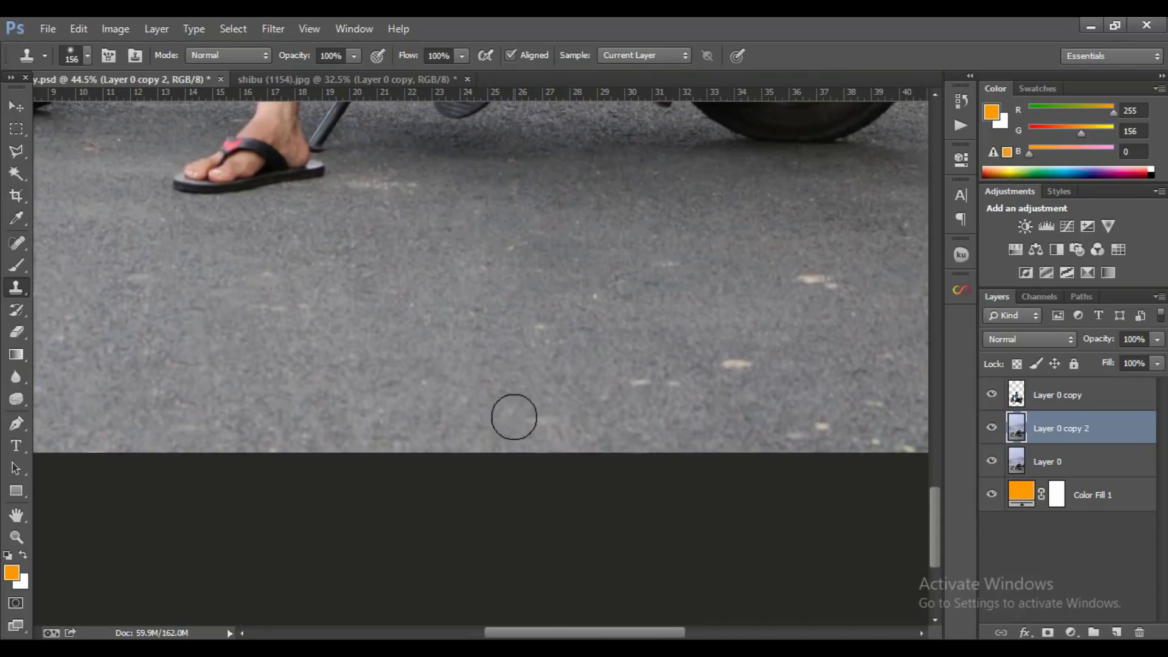
drag(513, 417, 372, 453)
click(484, 316)
click(407, 400)
click(347, 420)
click(496, 457)
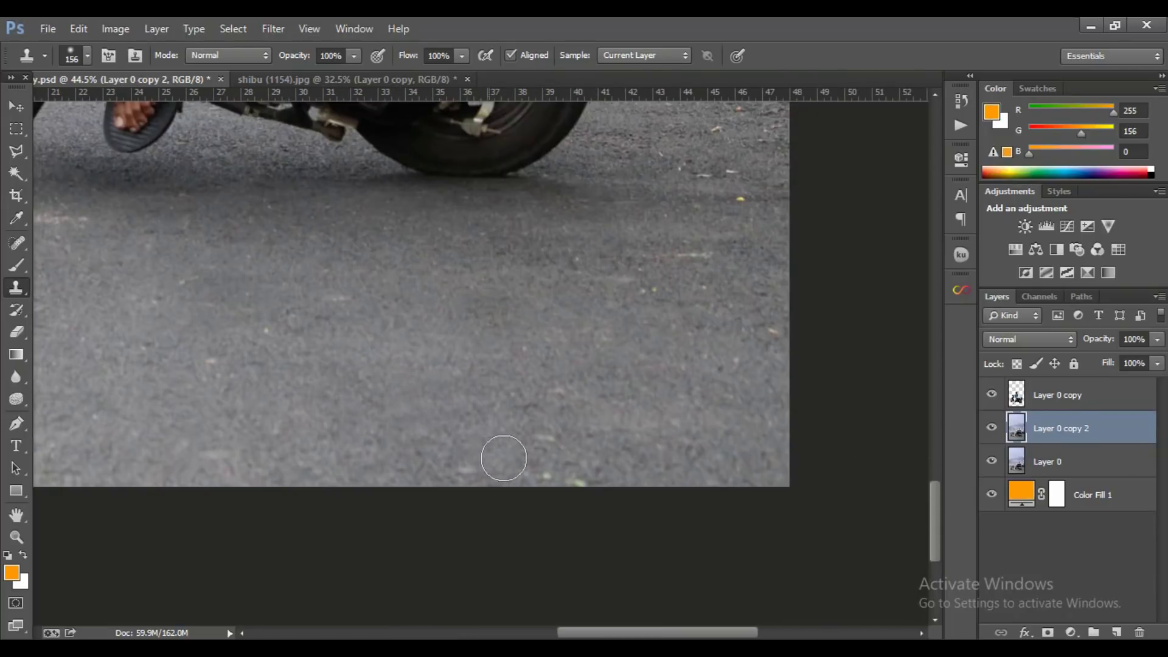
- Cover the debris right of the wheel with asphalt, then fit the image on screen
scroll(517, 503, up, 5)
scroll(516, 504, right, 2)
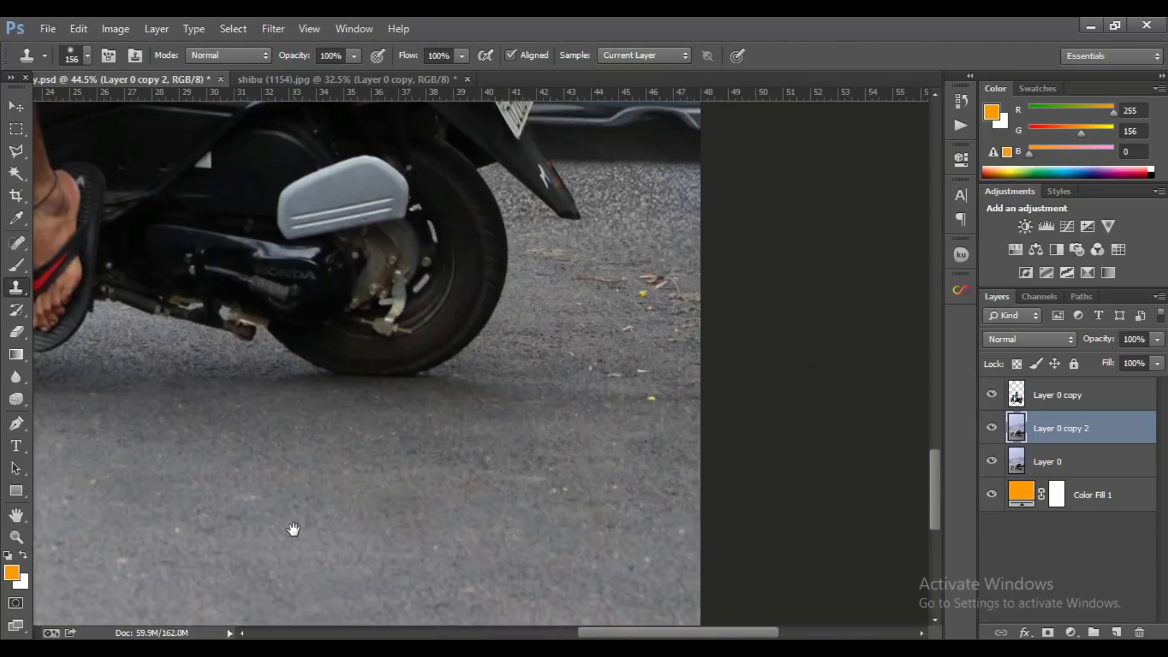
click(588, 285)
click(648, 283)
click(645, 307)
click(681, 302)
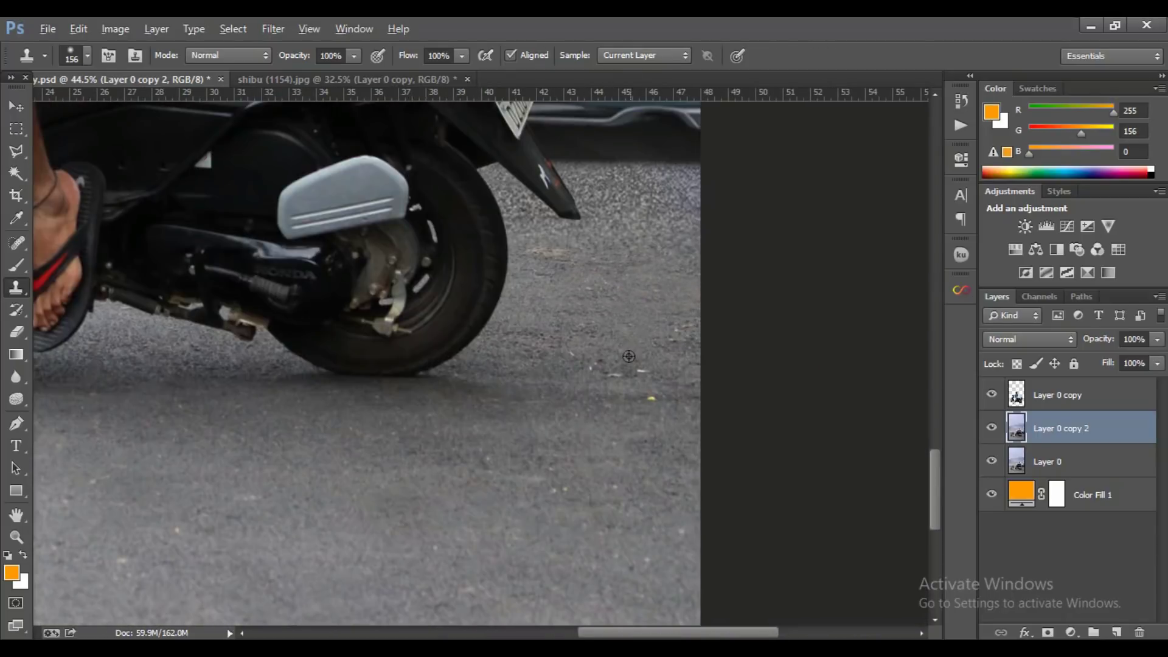
click(651, 379)
key(ctrl+0)
- Start a Tilt-Shift blur on the image with a 78 px blur amount
key(v)
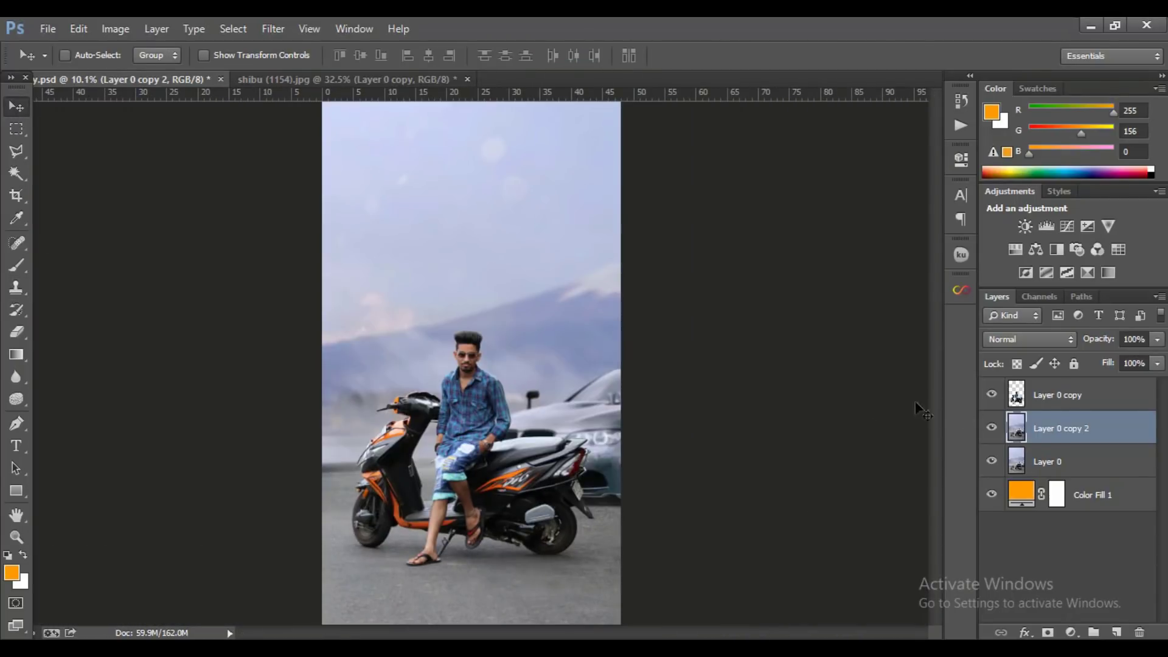
click(275, 29)
mouse_move(281, 217)
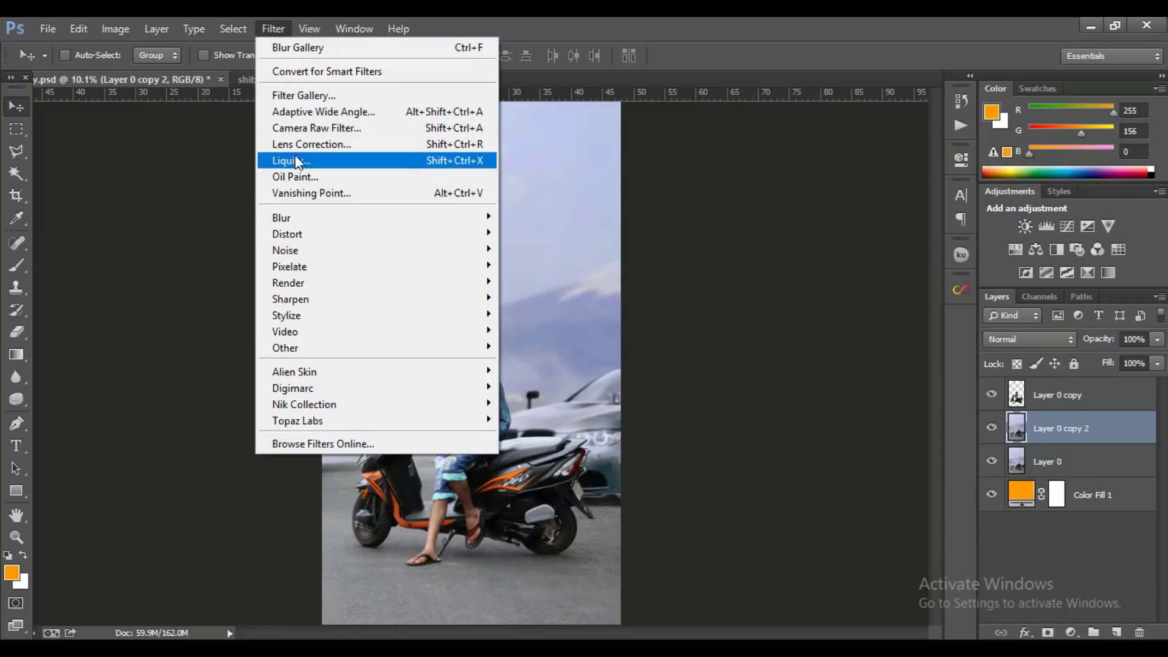
click(589, 248)
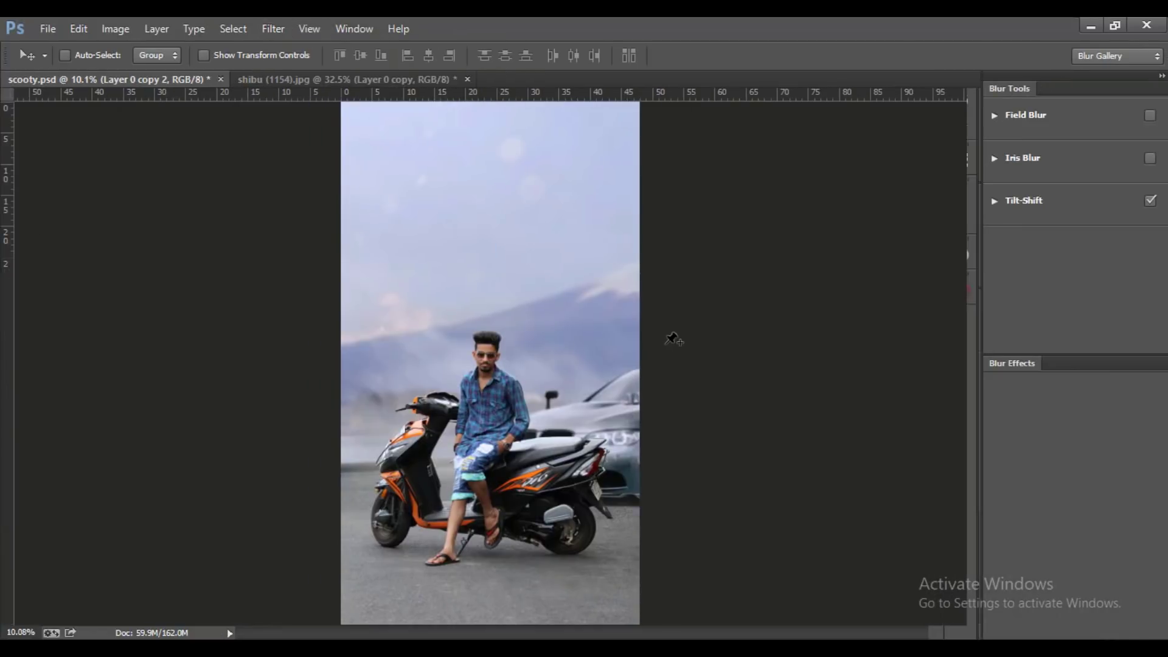
key(ctrl+minus)
key(ctrl+minus)
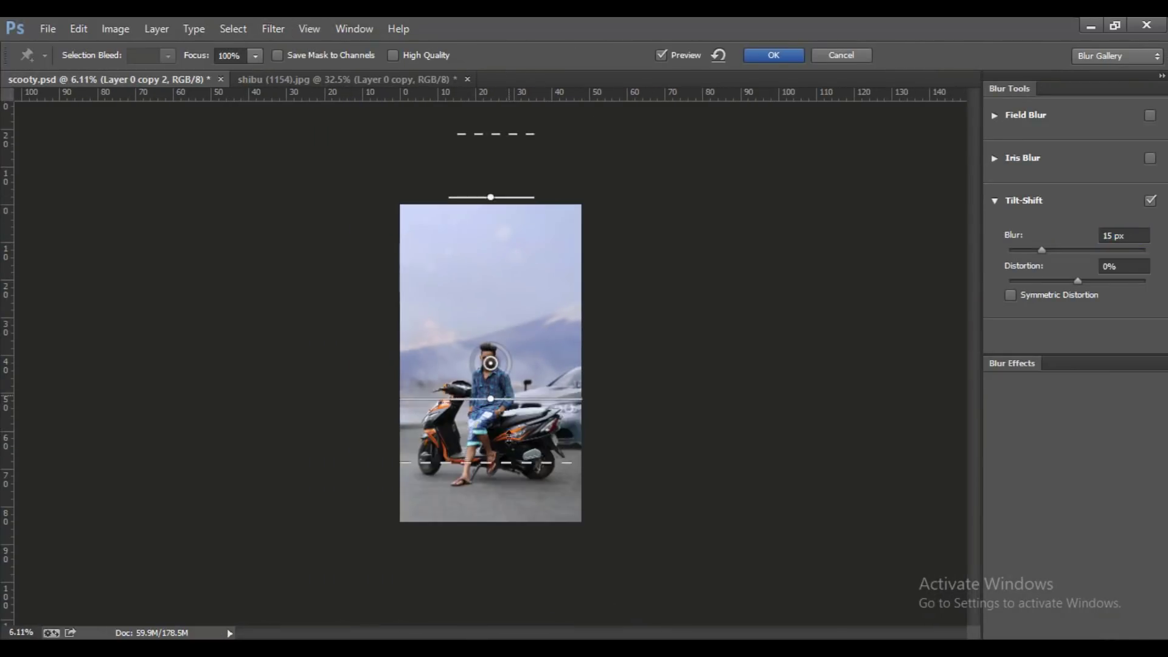
scroll(490, 507, up, 5)
scroll(477, 412, up, 5)
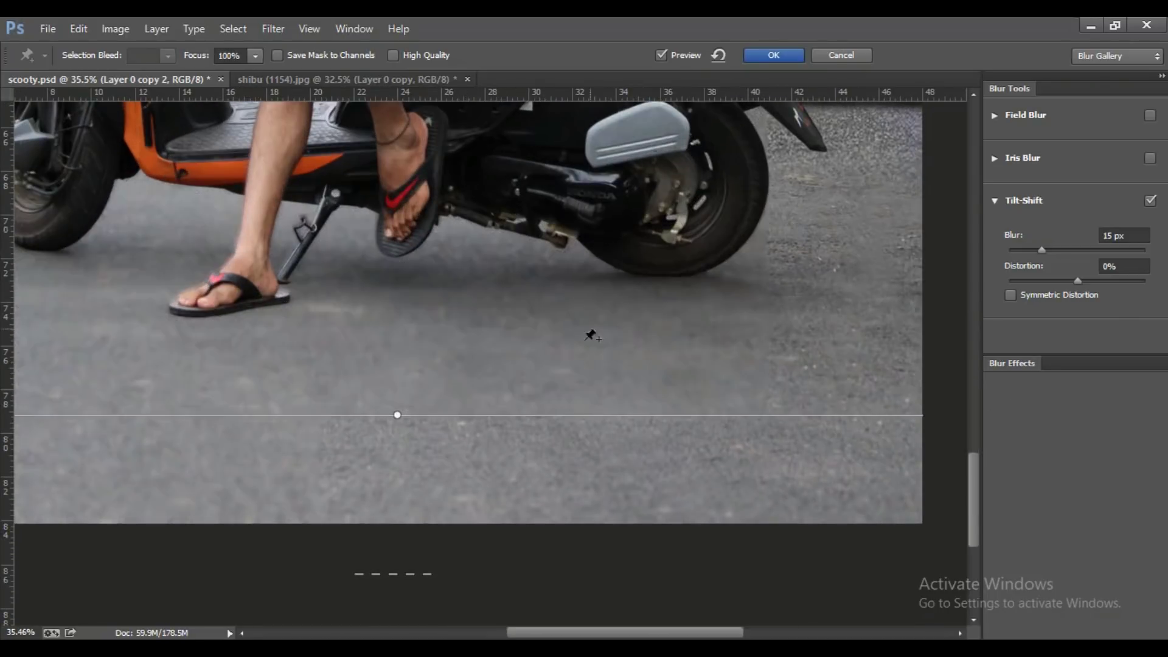
text(78)
key(Return)
- Move the focus lines below the scooter, set Blur to 28 px, and apply
key(ctrl+minus)
key(ctrl+minus)
key(ctrl+minus)
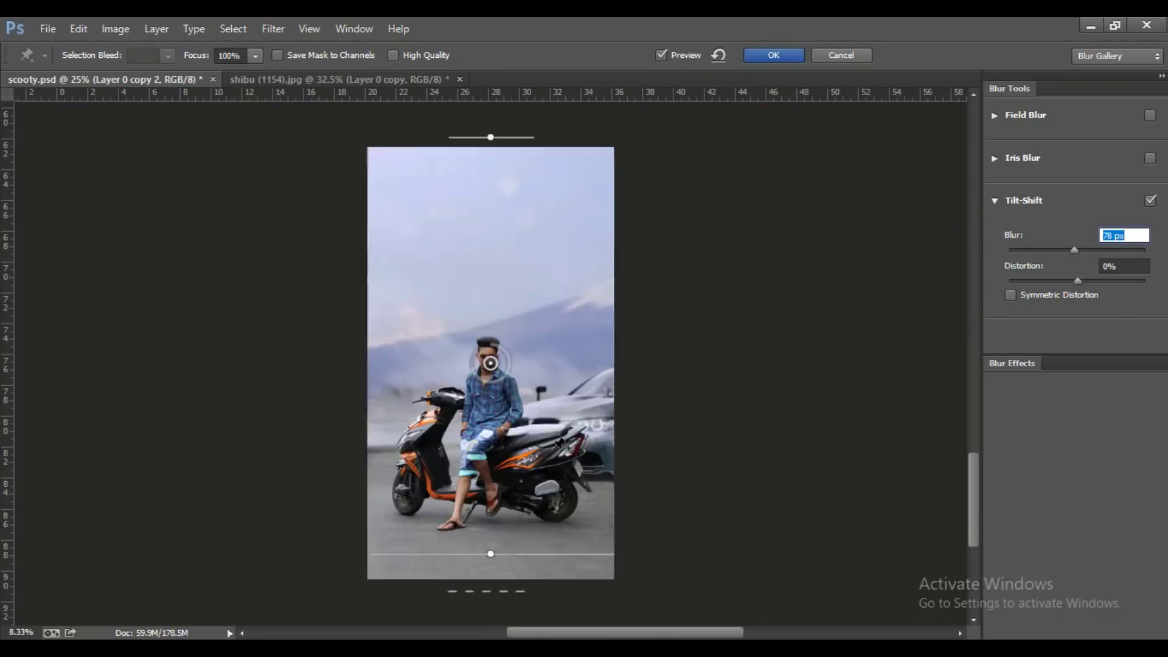
key(ctrl+minus)
key(ctrl+minus)
key(ctrl+plus)
scroll(490, 475, up, 4)
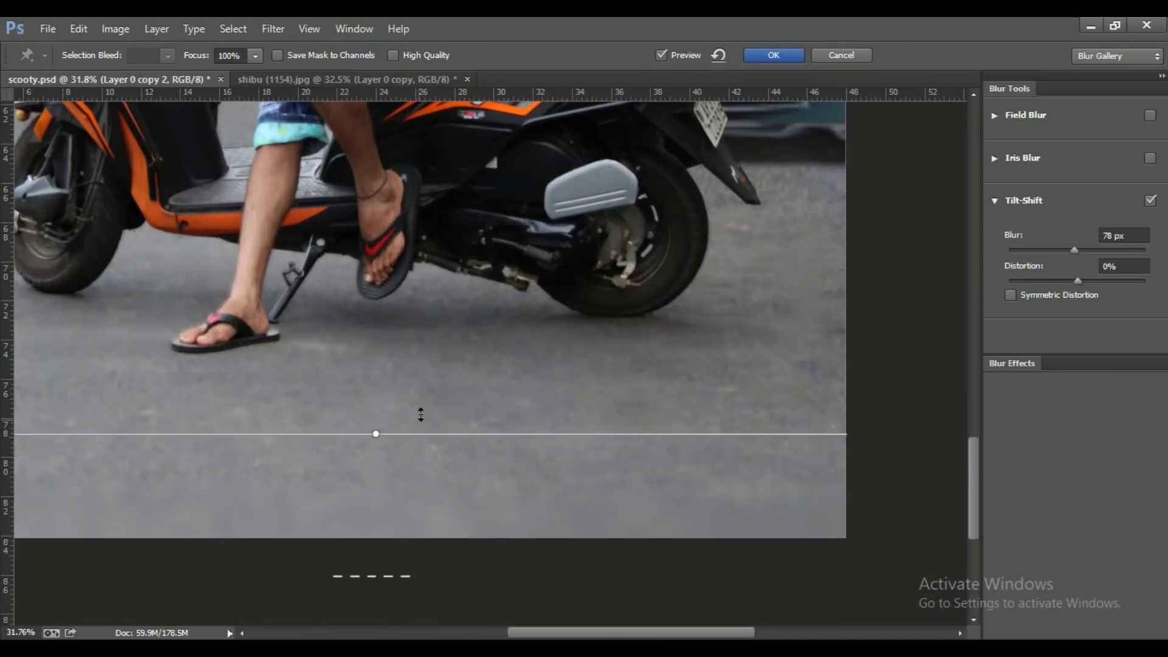
drag(419, 431, 420, 402)
drag(378, 543, 413, 604)
text(28)
key(Return)
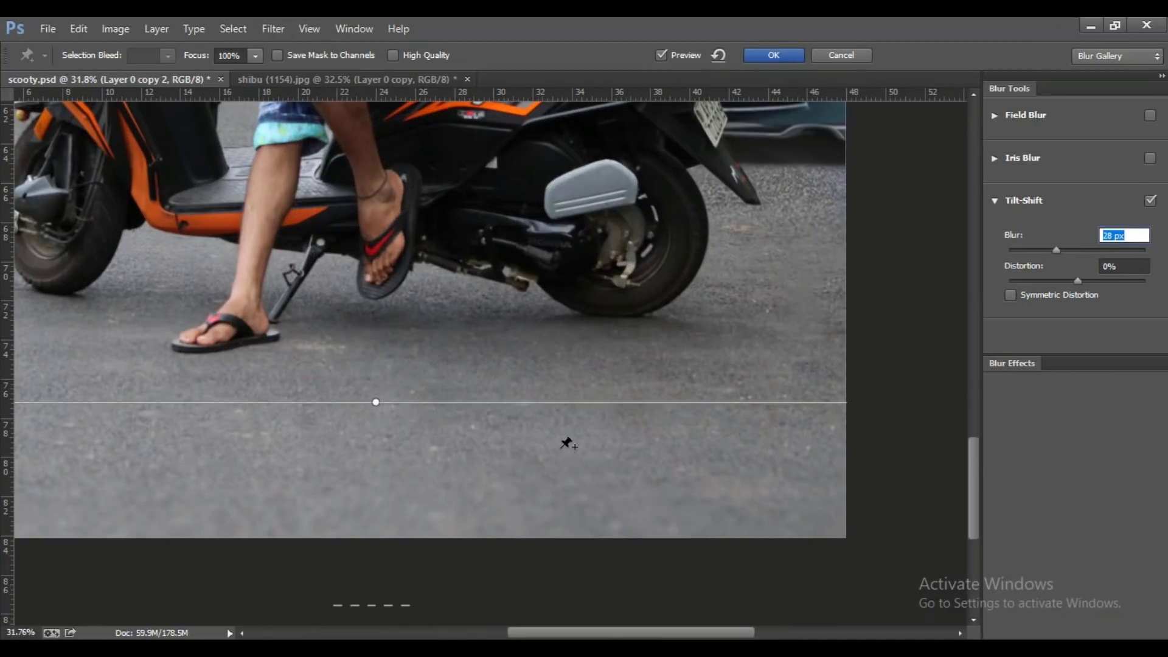
click(776, 55)
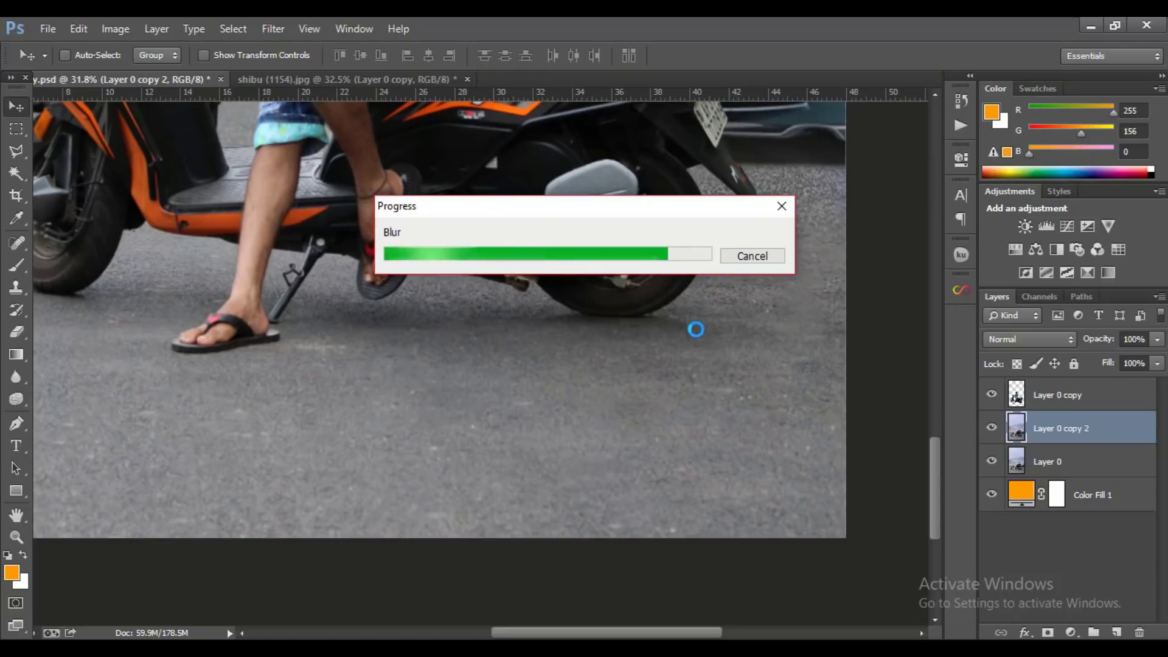
- Select the top Layer 0 copy and stamp visible layers into Layer 1 (Ctrl+Alt+Shift+E)
scroll(590, 494, down, 5)
scroll(572, 480, up, 2)
scroll(536, 450, down, 2)
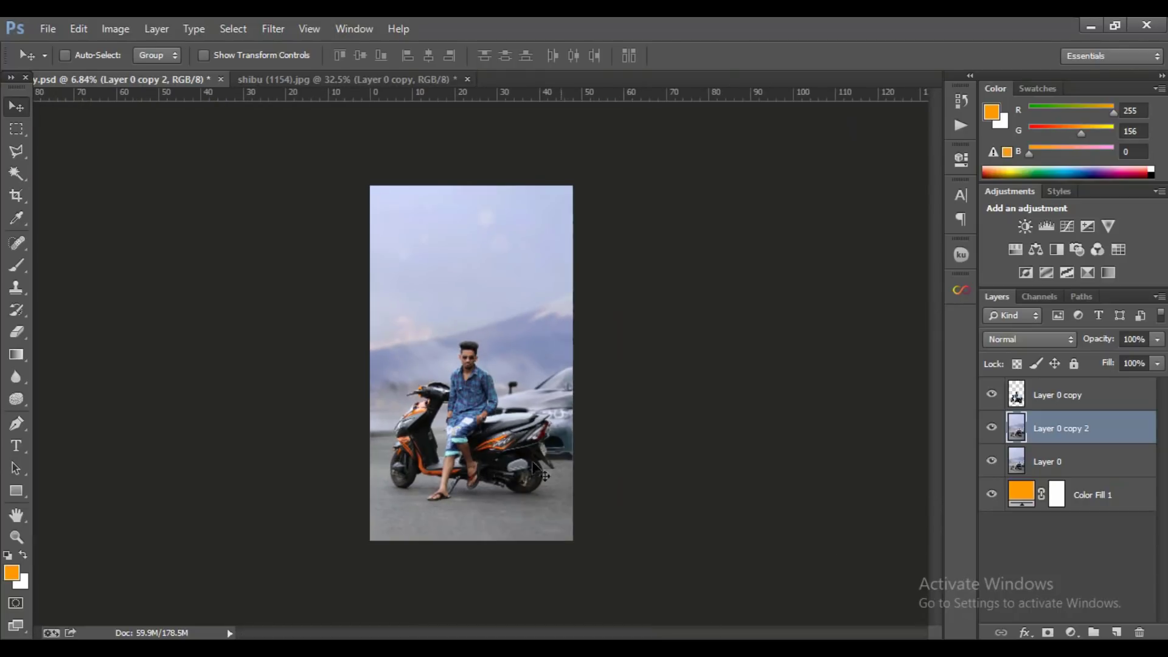
scroll(505, 419, up, 3)
scroll(492, 406, up, 1)
scroll(551, 466, down, 1)
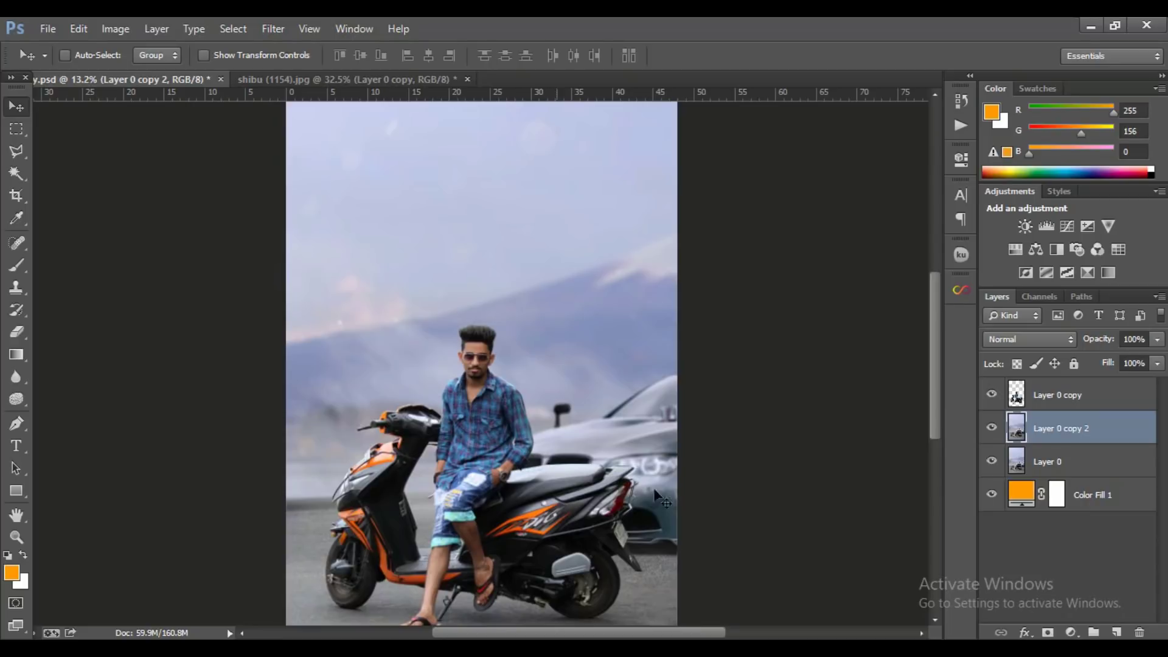
scroll(658, 497, down, 1)
scroll(659, 498, down, 1)
click(1082, 404)
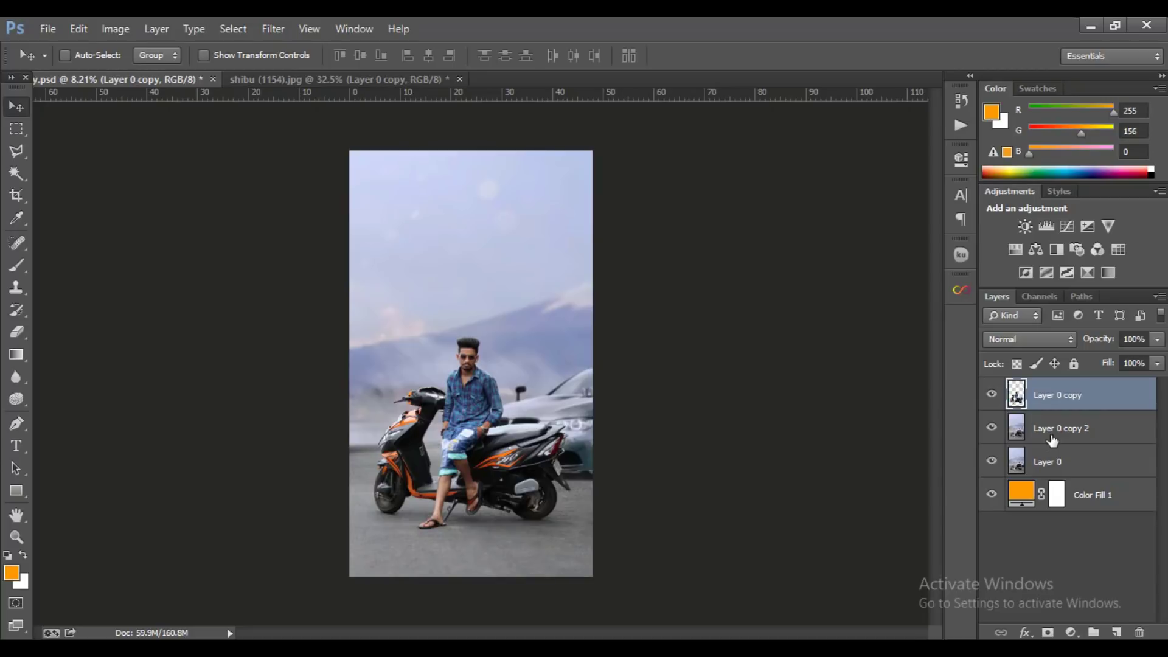
key(ctrl+alt+shift+e)
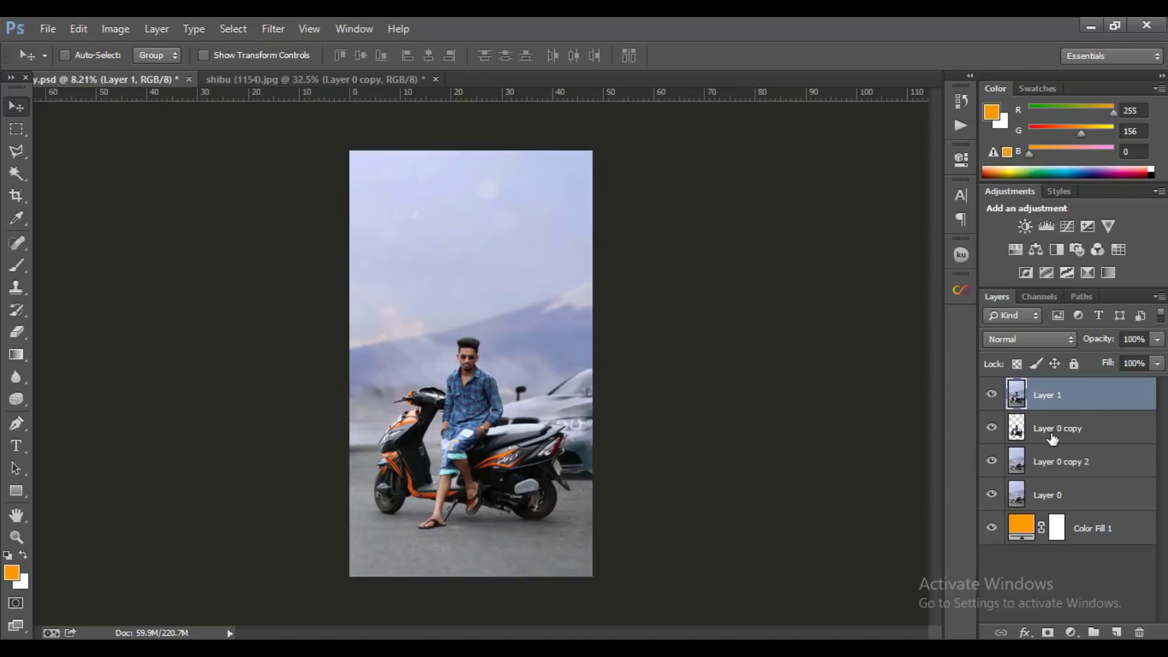
- Open Camera Raw on Layer 1 and set Shadows to +36 and Blacks to -13
click(273, 29)
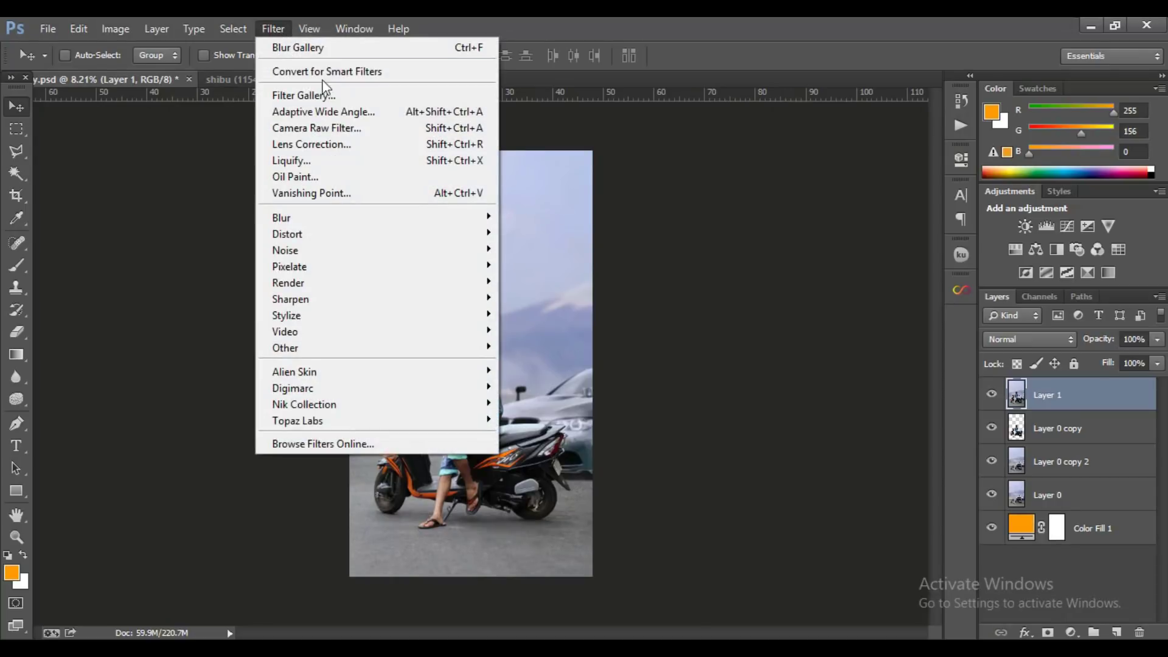
click(332, 128)
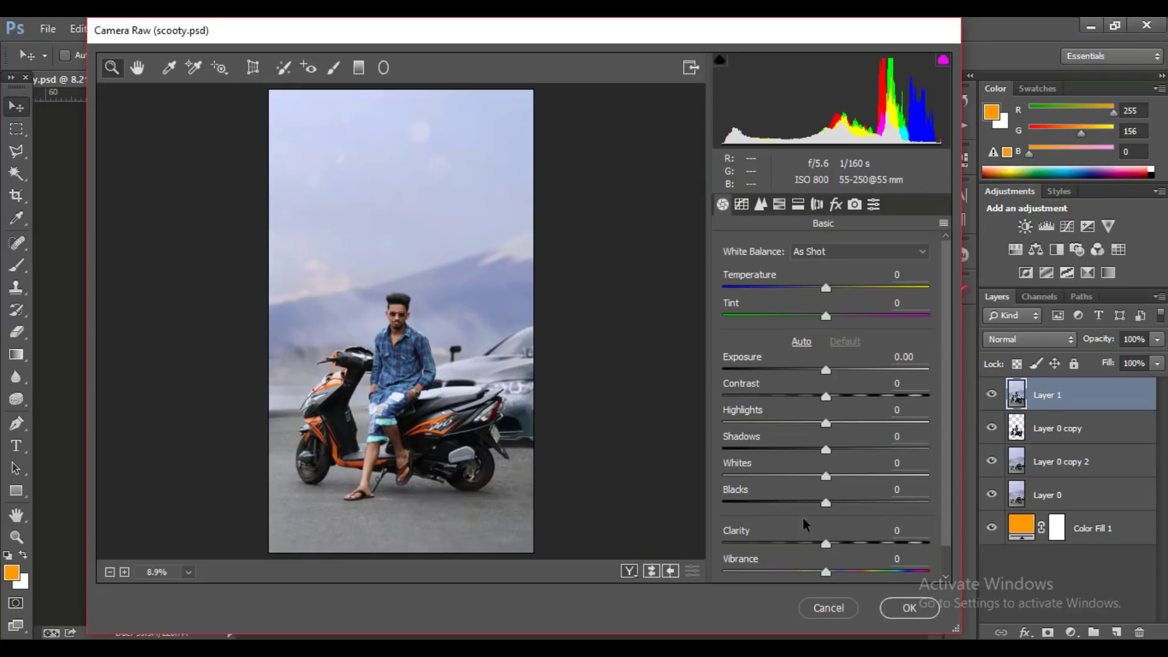
drag(826, 450, 861, 448)
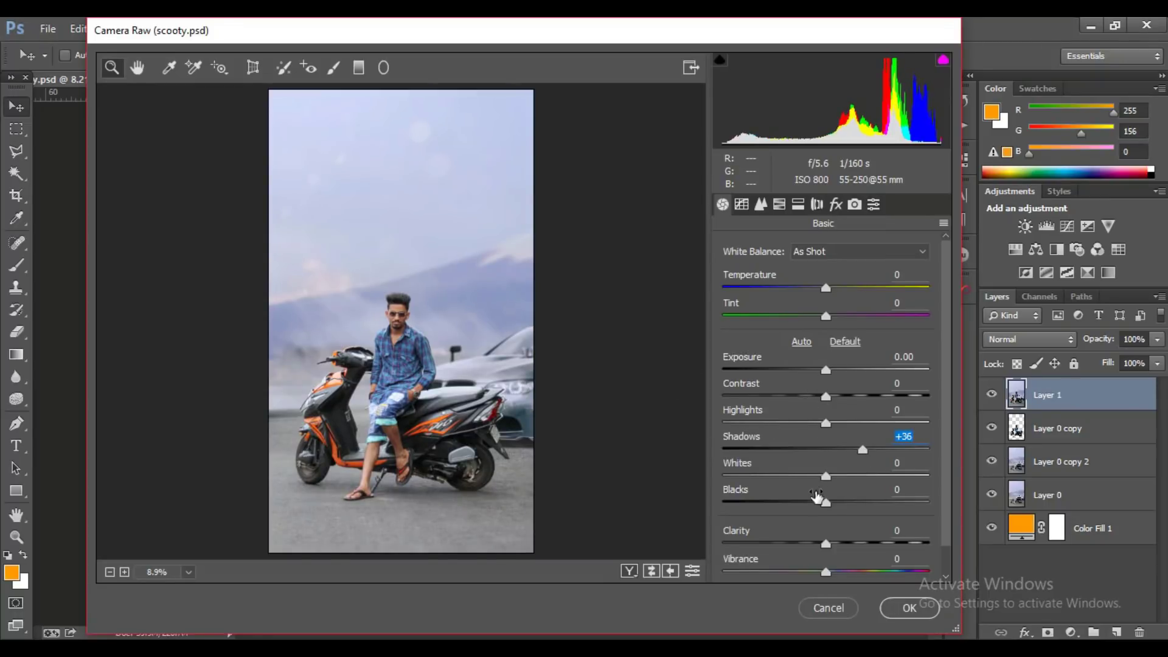
drag(827, 504, 820, 507)
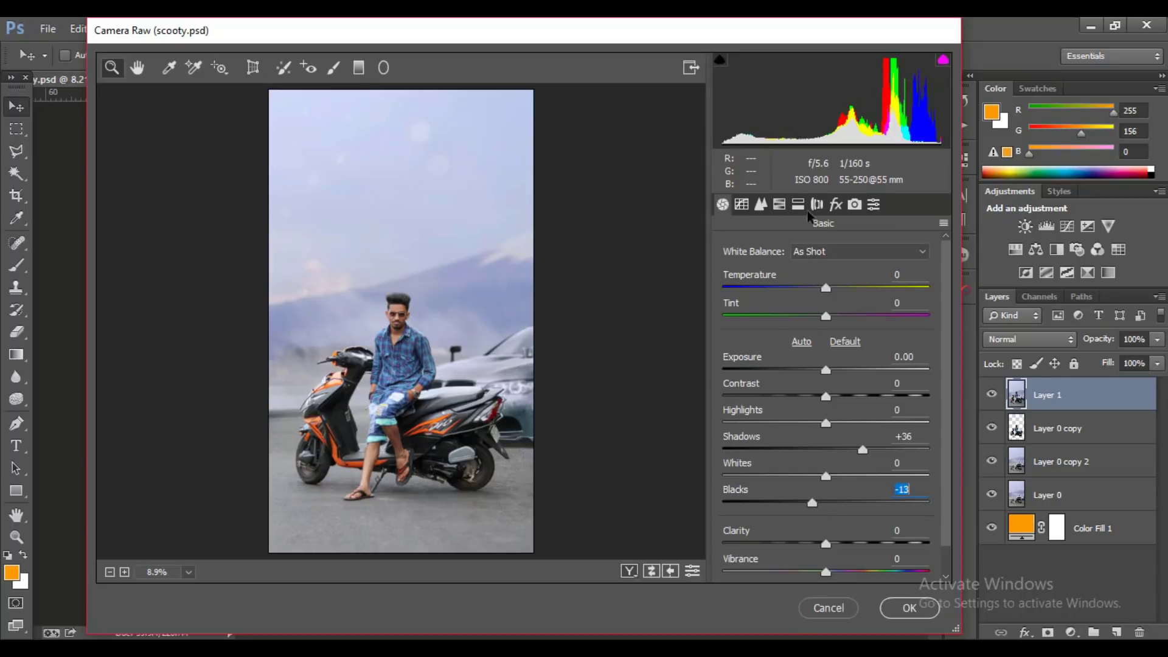
click(762, 205)
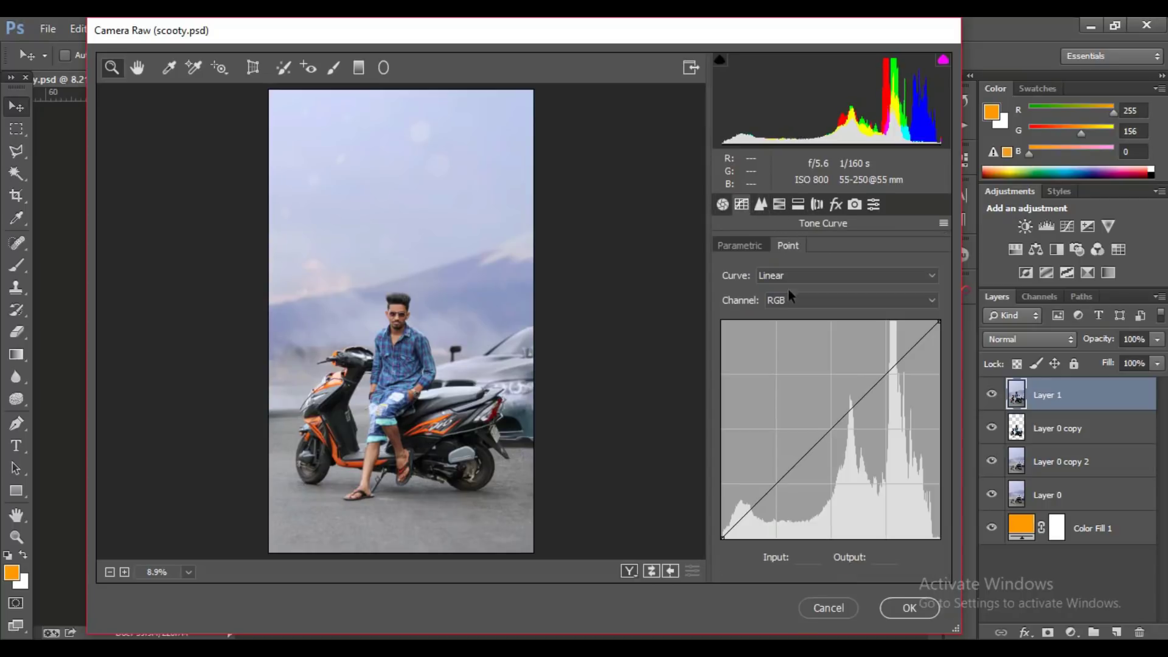
- Lift the RGB tone curve's black point for a faded look
click(832, 429)
click(775, 484)
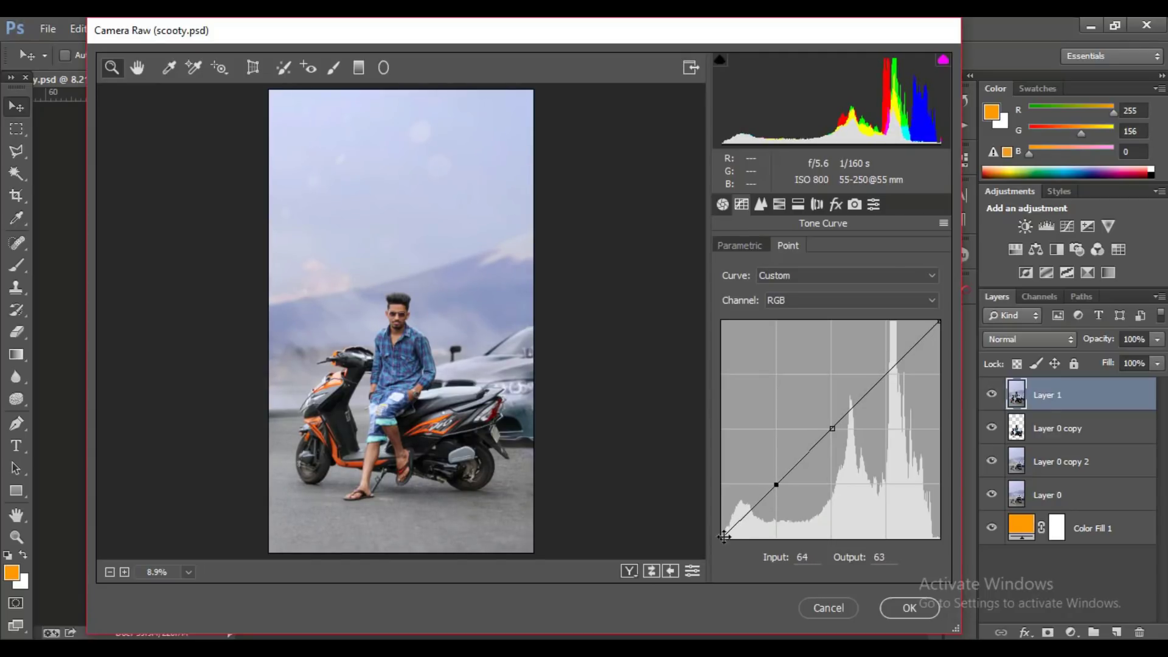
drag(724, 536, 720, 531)
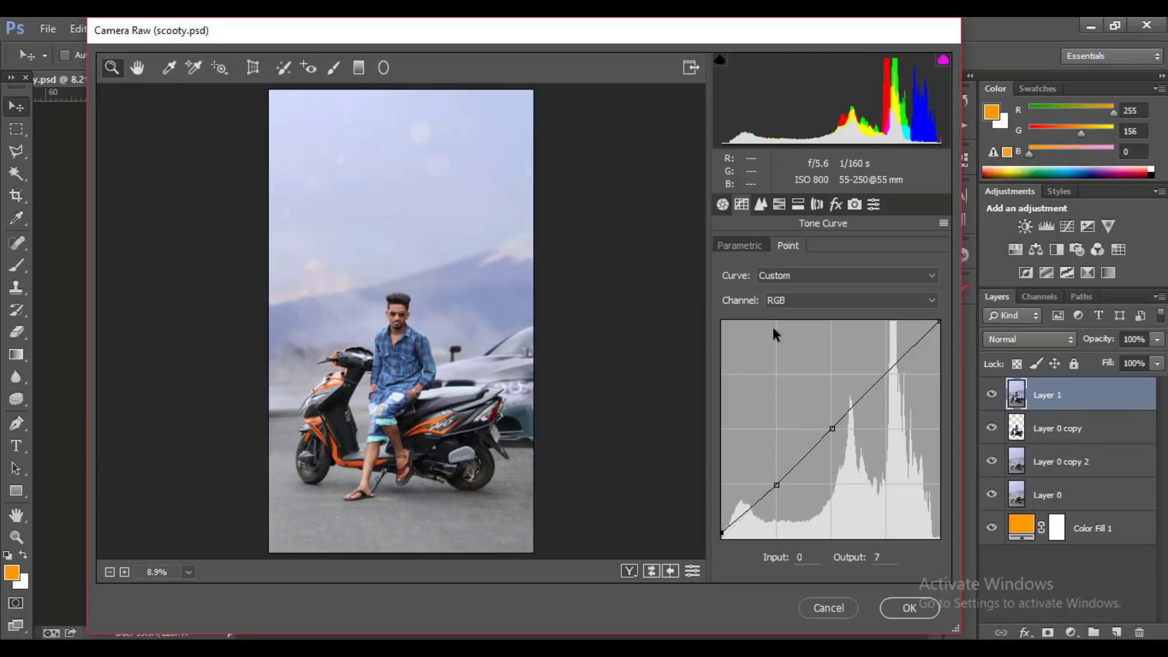
- On the Blue channel curve, raise the black point and pull the highlights slightly down
click(791, 300)
click(791, 357)
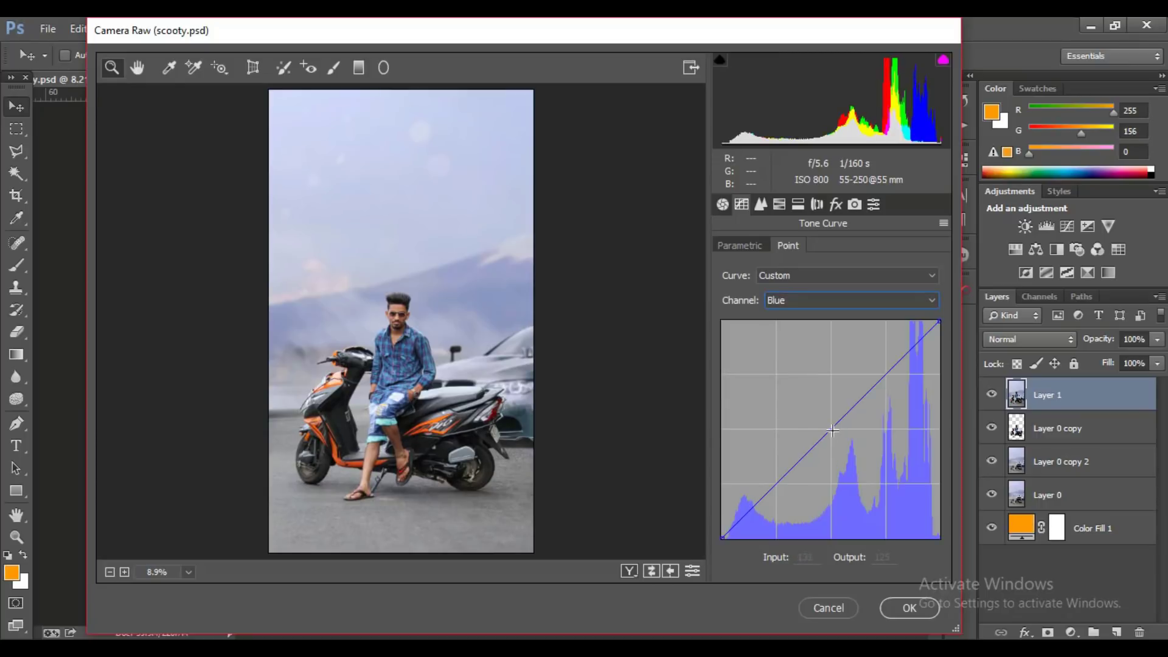
click(830, 429)
drag(724, 536, 720, 526)
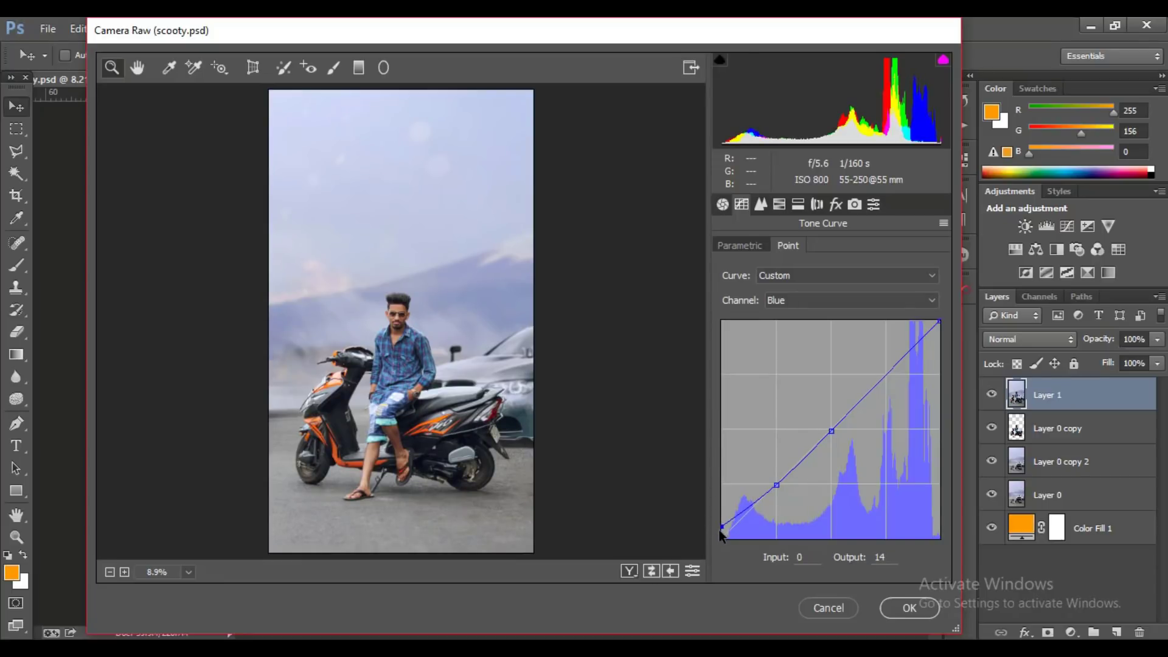
drag(722, 527, 723, 530)
click(830, 431)
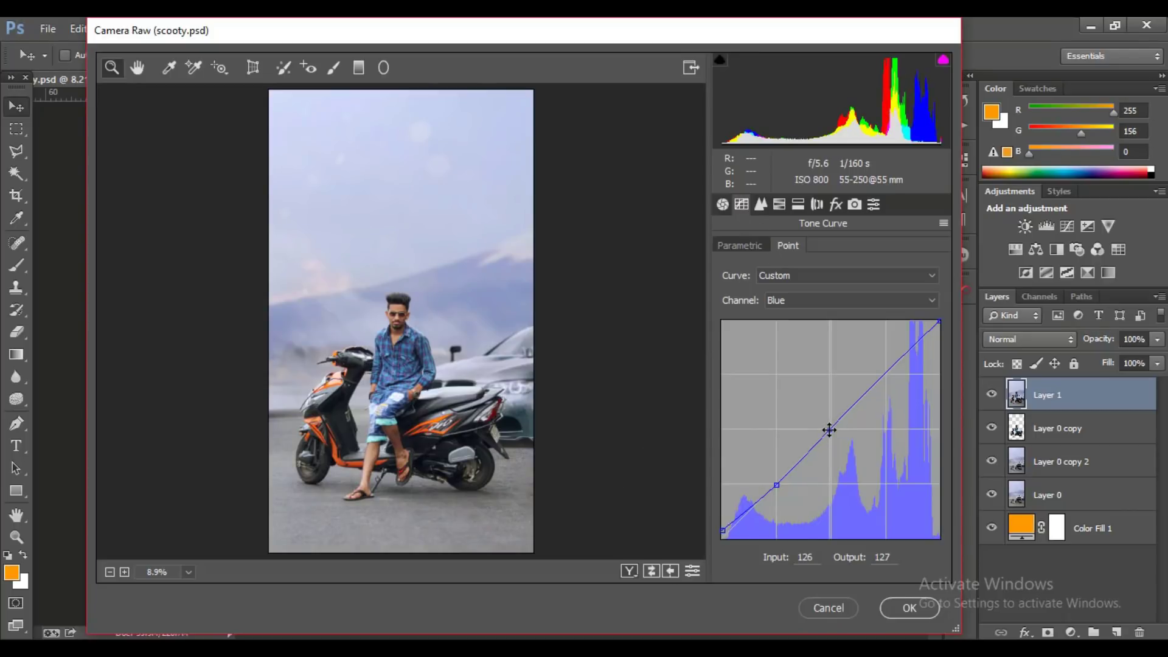
drag(886, 372, 886, 377)
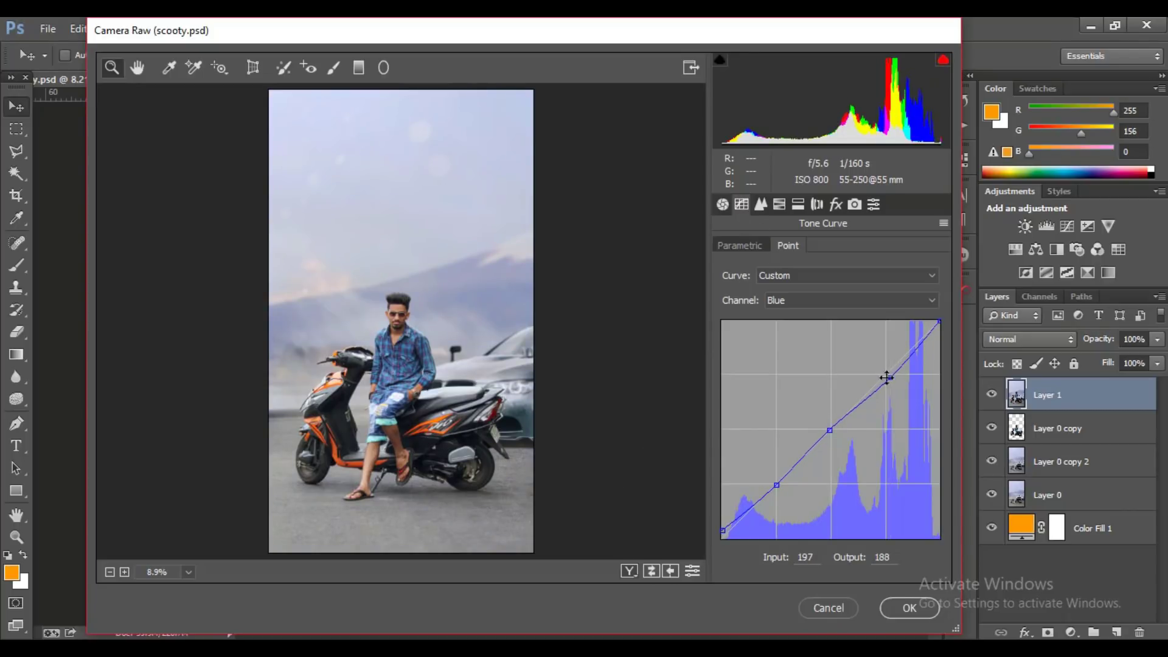
click(727, 207)
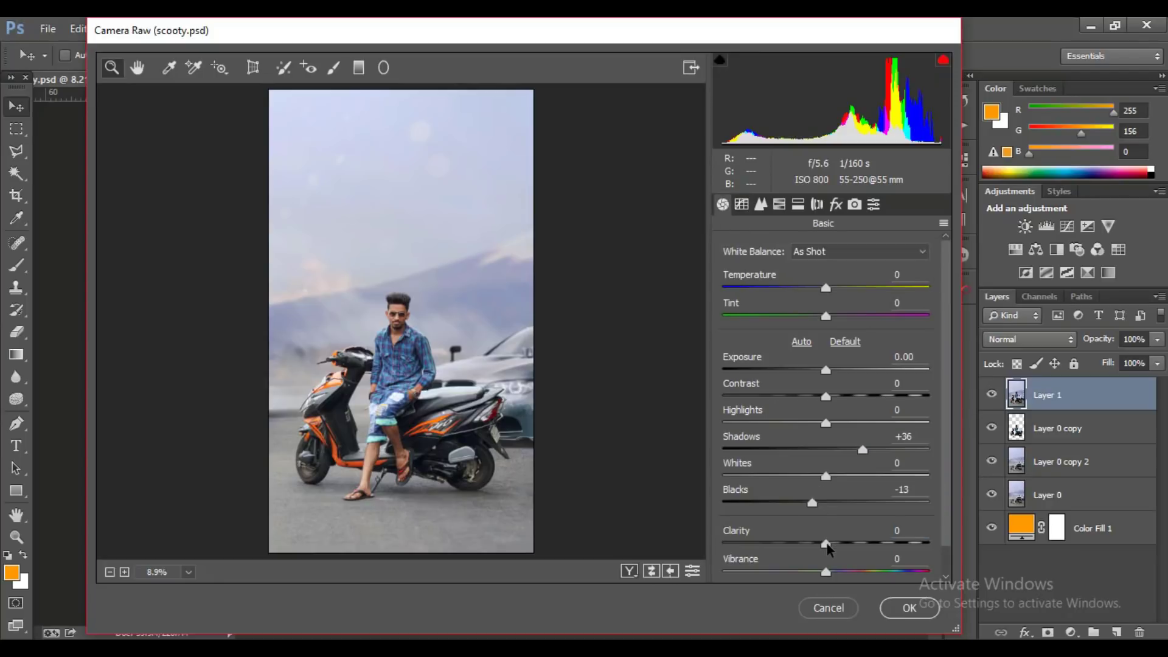
- Set Clarity to +8, Blue Primary Hue to -43 and Red Primary Hue to +38
drag(826, 544, 837, 550)
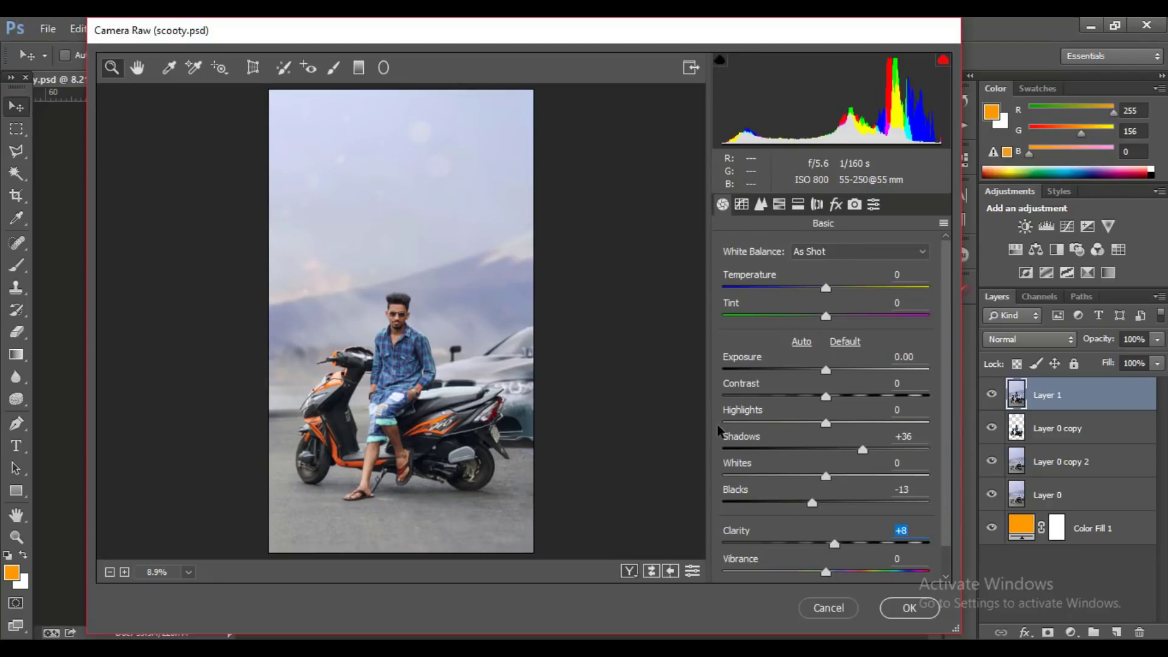
click(859, 206)
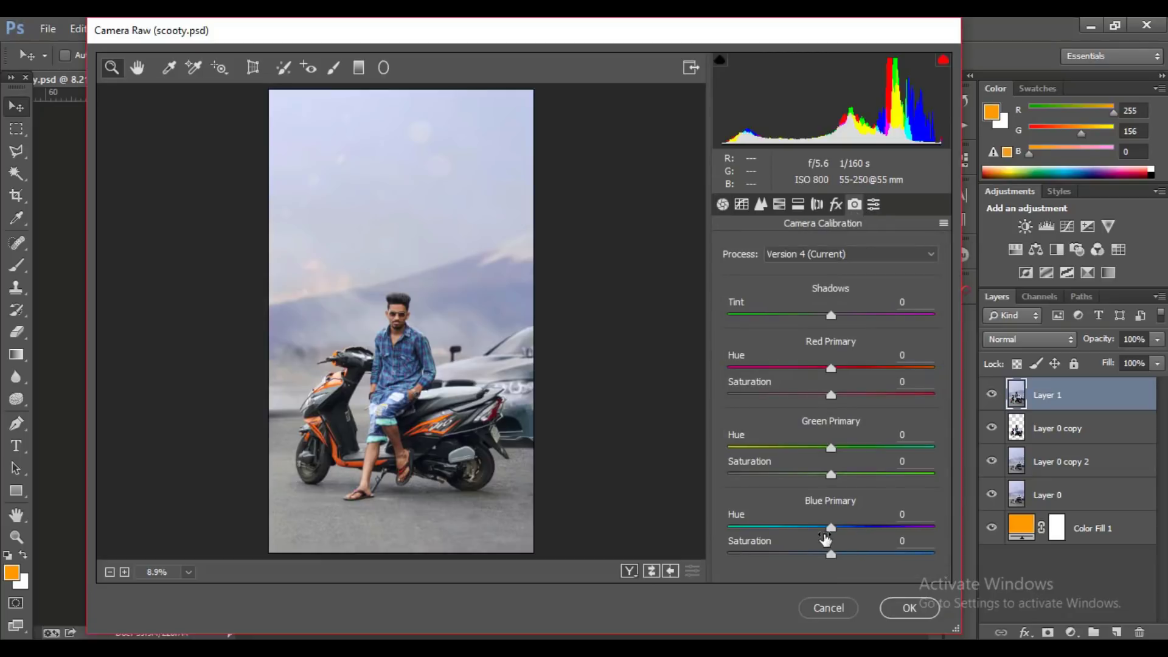
drag(831, 528, 791, 543)
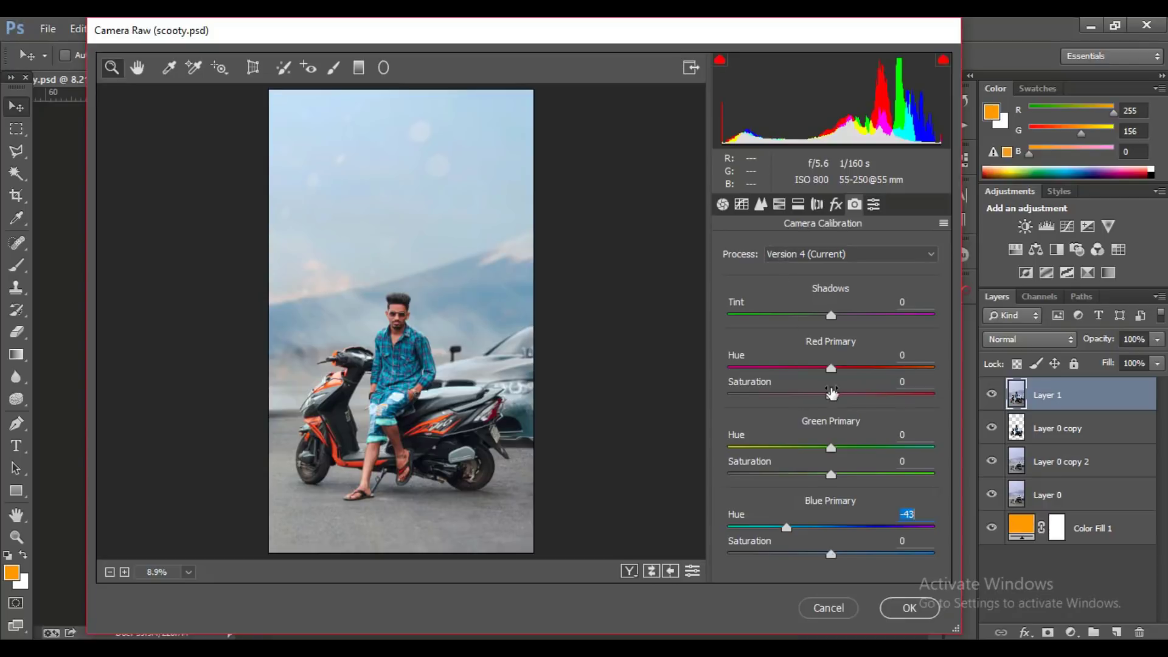
drag(834, 372, 876, 382)
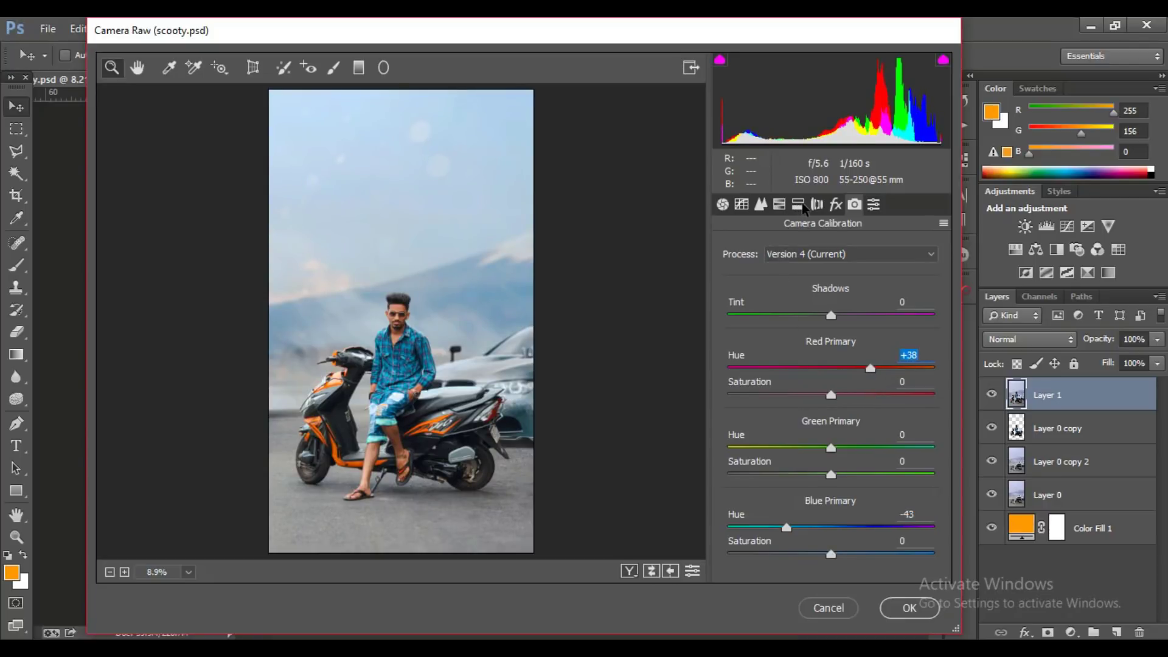
click(817, 205)
- Set HSL Reds hue +36 and saturation Oranges -19, Aquas -12, Blues -8, then draw a large radial filter
click(780, 204)
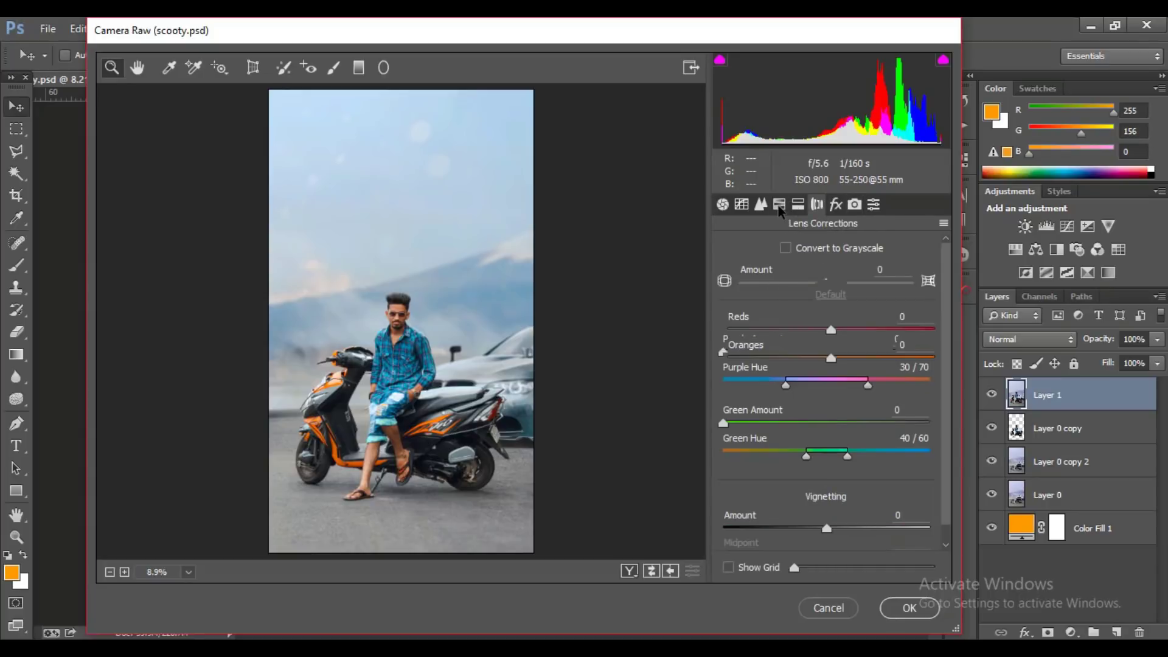
click(733, 275)
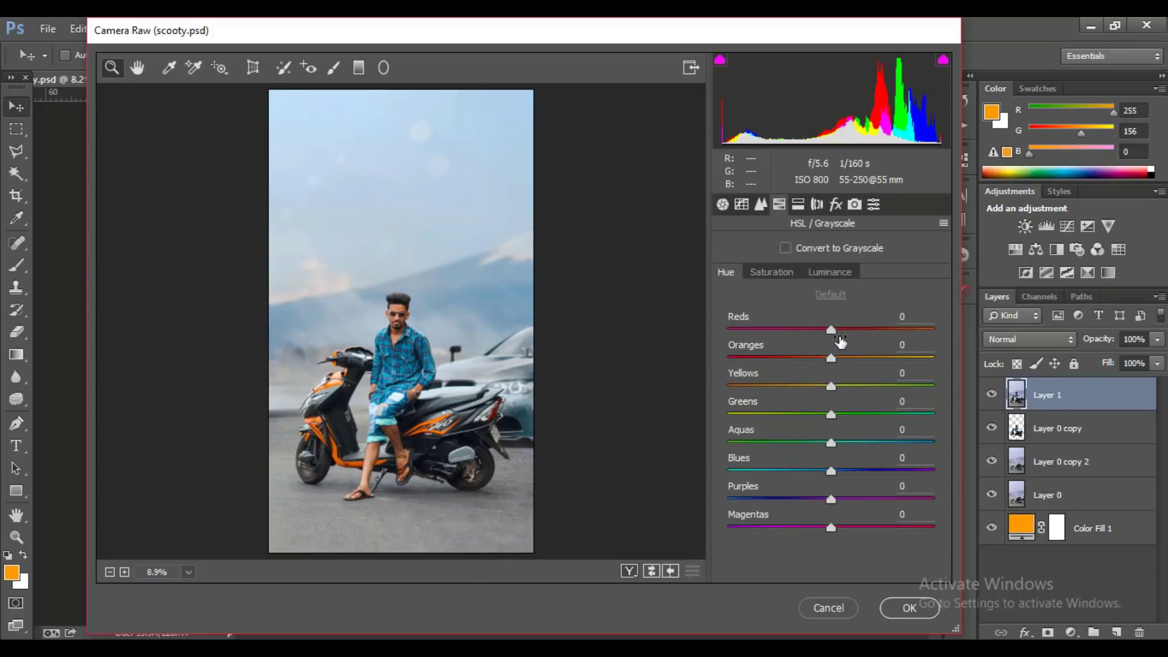
drag(836, 335, 870, 336)
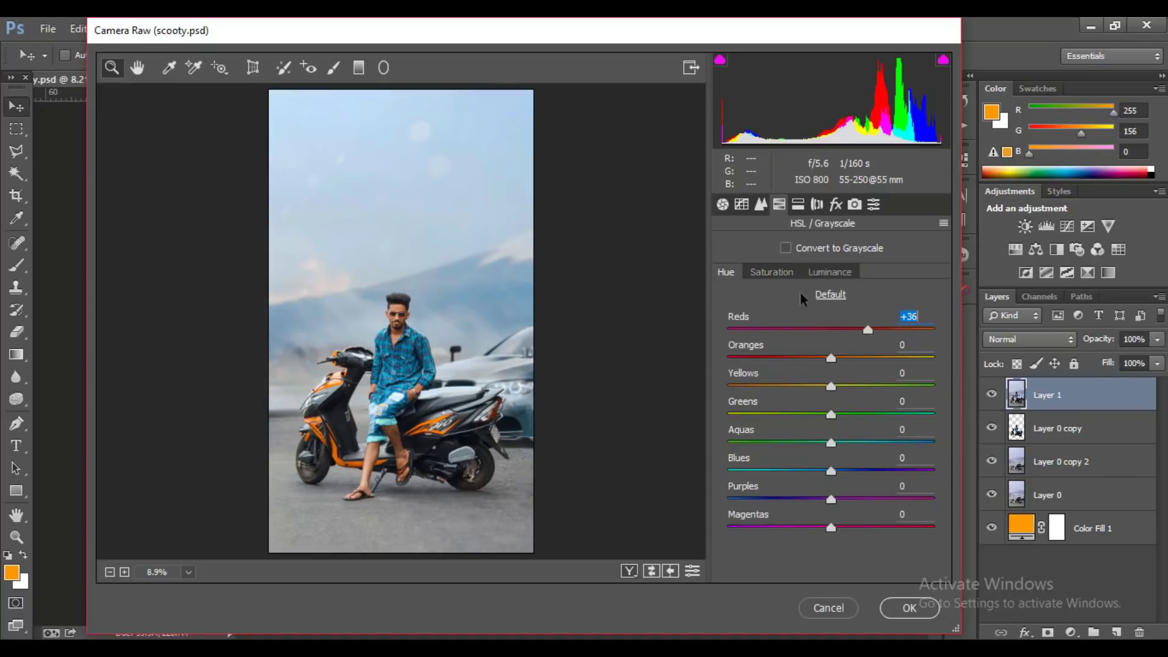
click(795, 275)
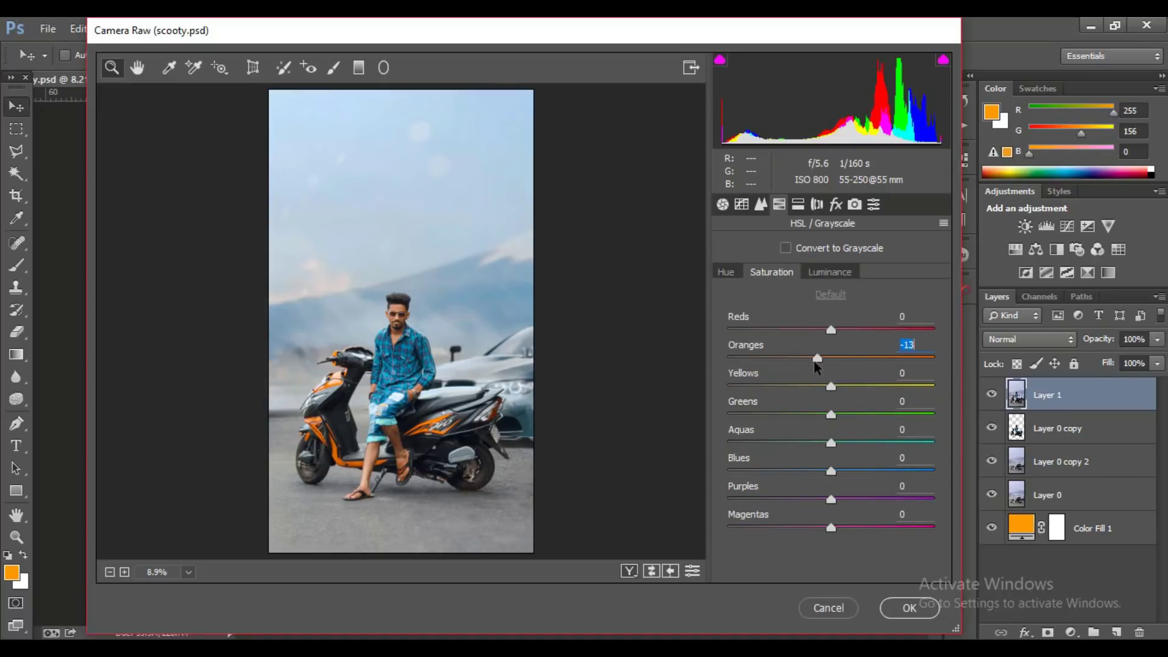
click(726, 273)
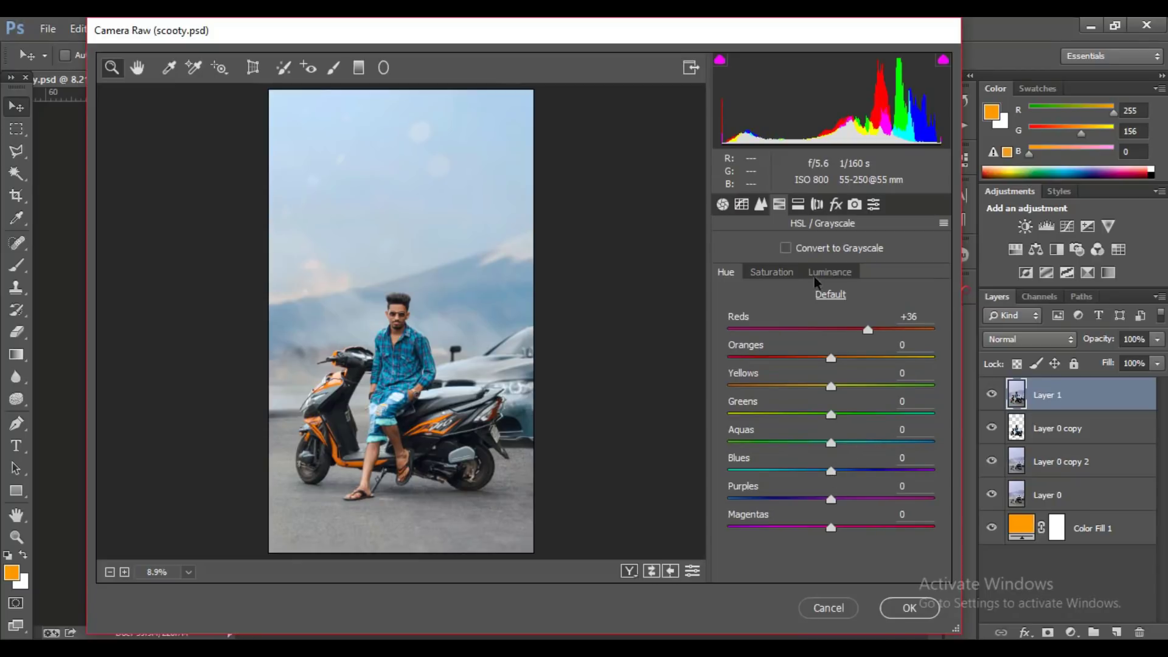
click(777, 274)
mouse_move(831, 443)
mouse_down()
mouse_move(790, 471)
mouse_move(809, 479)
mouse_up()
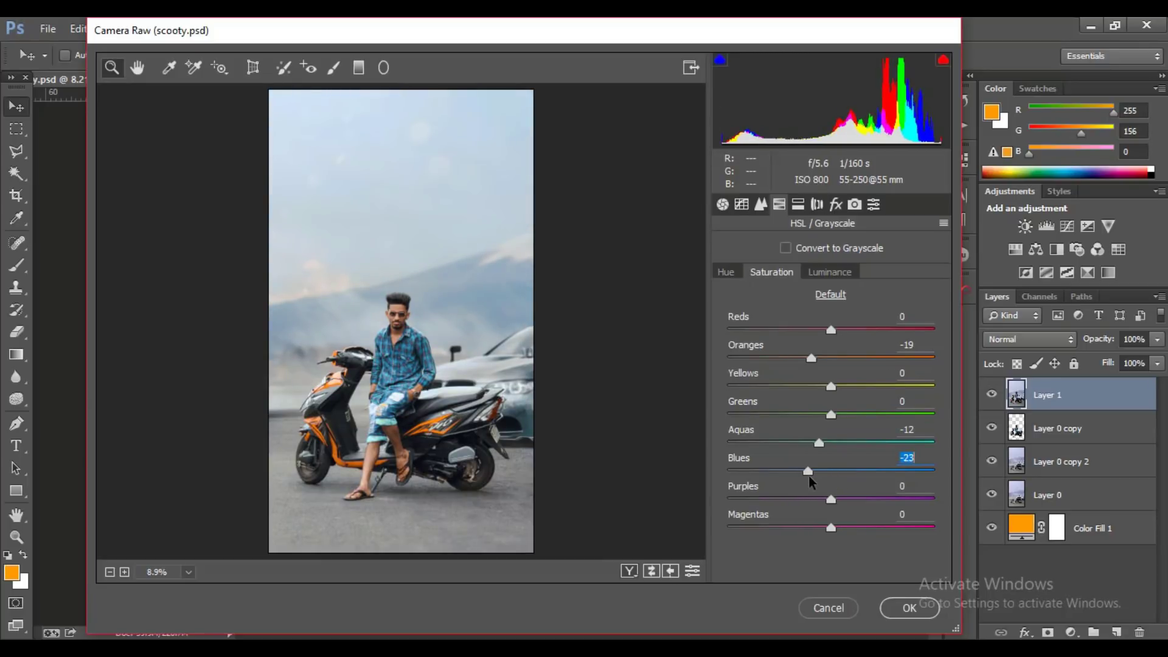
drag(810, 483, 825, 483)
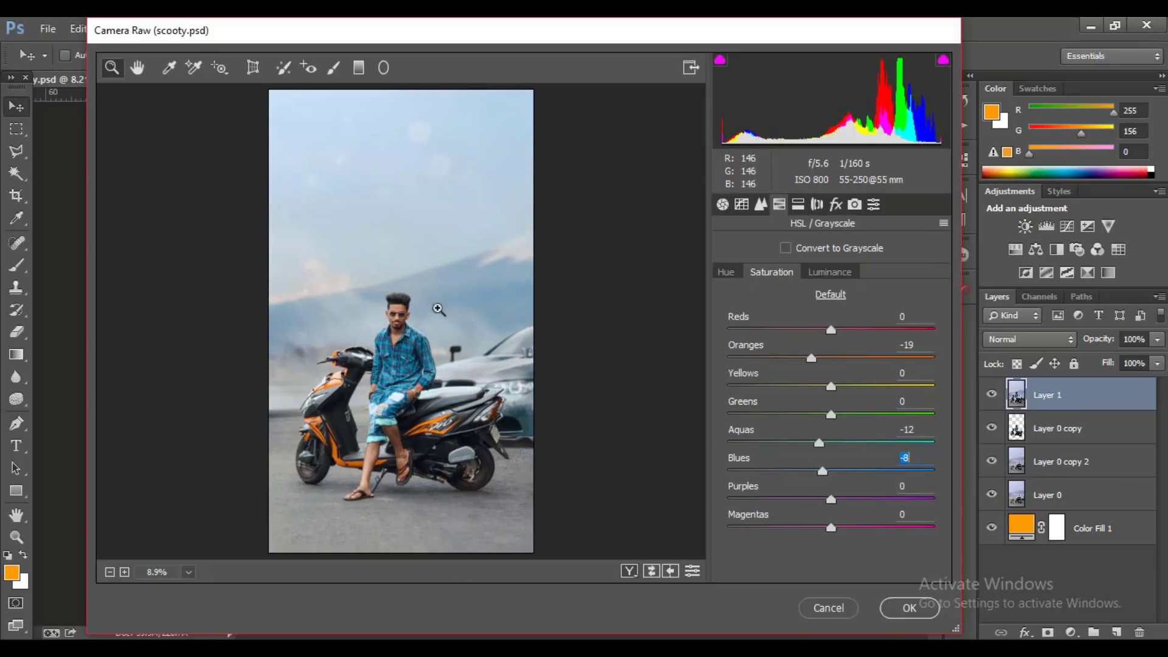
click(384, 67)
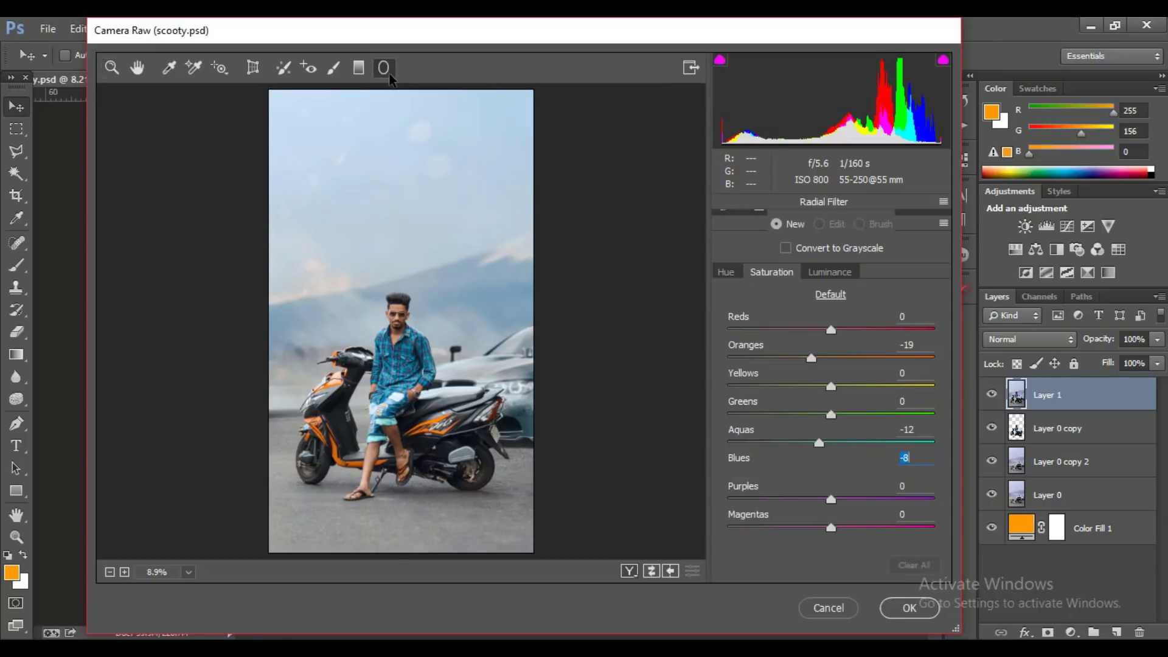
mouse_move(341, 201)
mouse_down()
mouse_move(606, 431)
mouse_move(605, 417)
mouse_up()
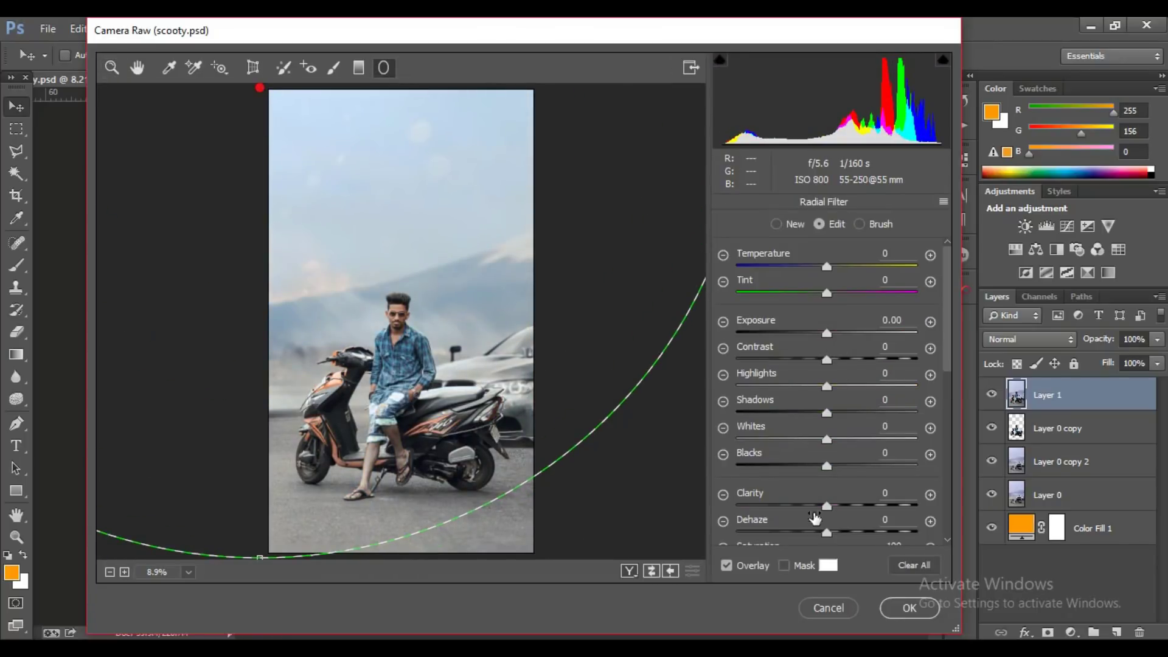
- Lower the radial filter's Exposure to -1.05
scroll(819, 449, down, 1)
scroll(820, 450, down, 2)
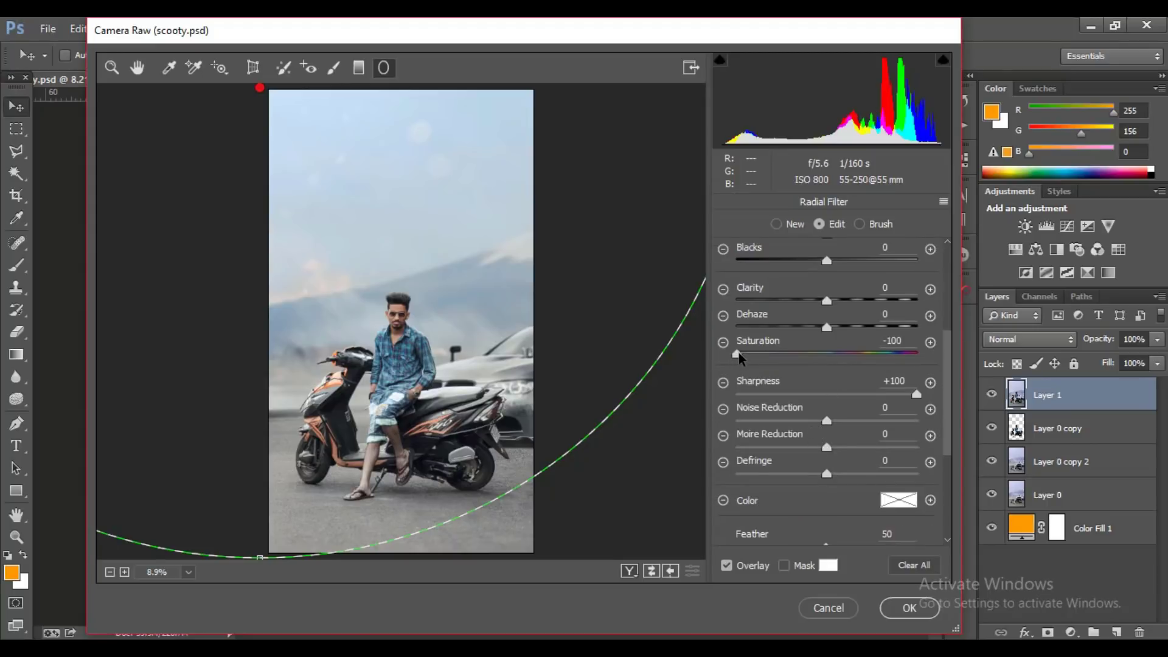
scroll(816, 365, up, 3)
drag(826, 334, 808, 341)
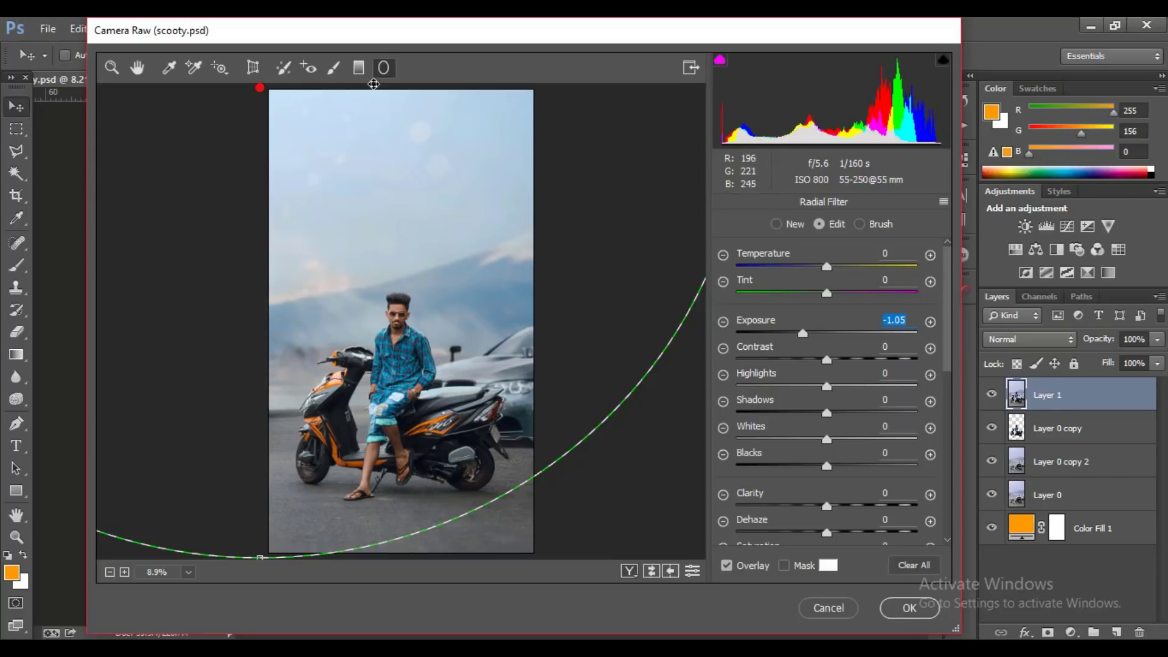
- Finish the radial filter and reshape the post-crop vignette with Midpoint 23
click(130, 68)
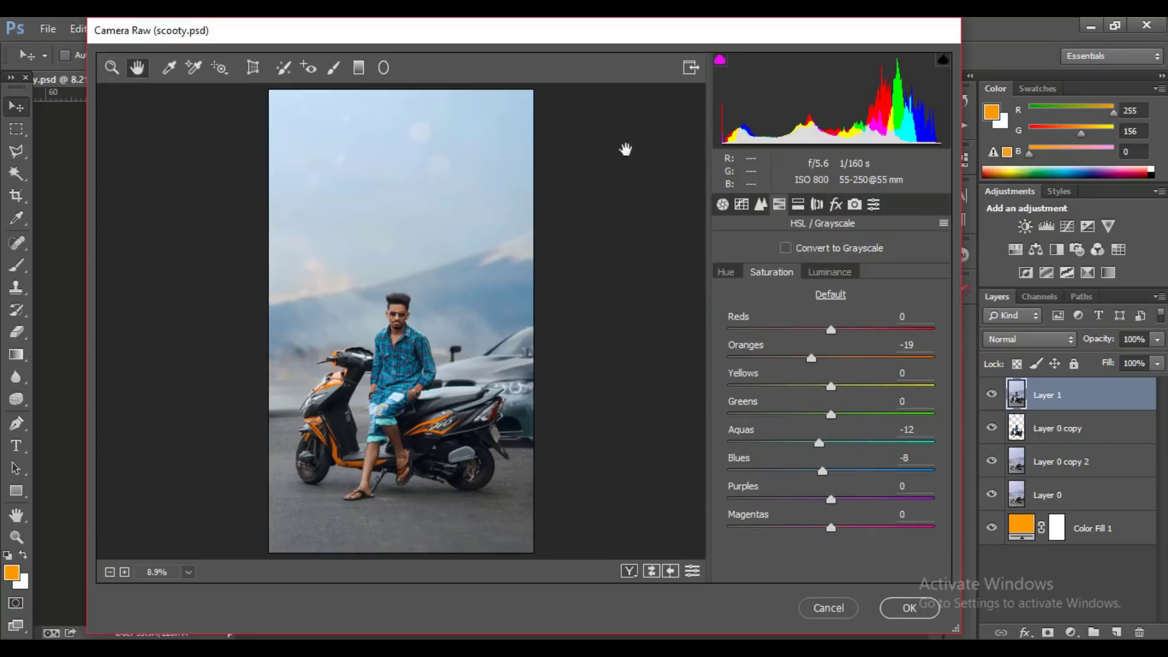
click(112, 68)
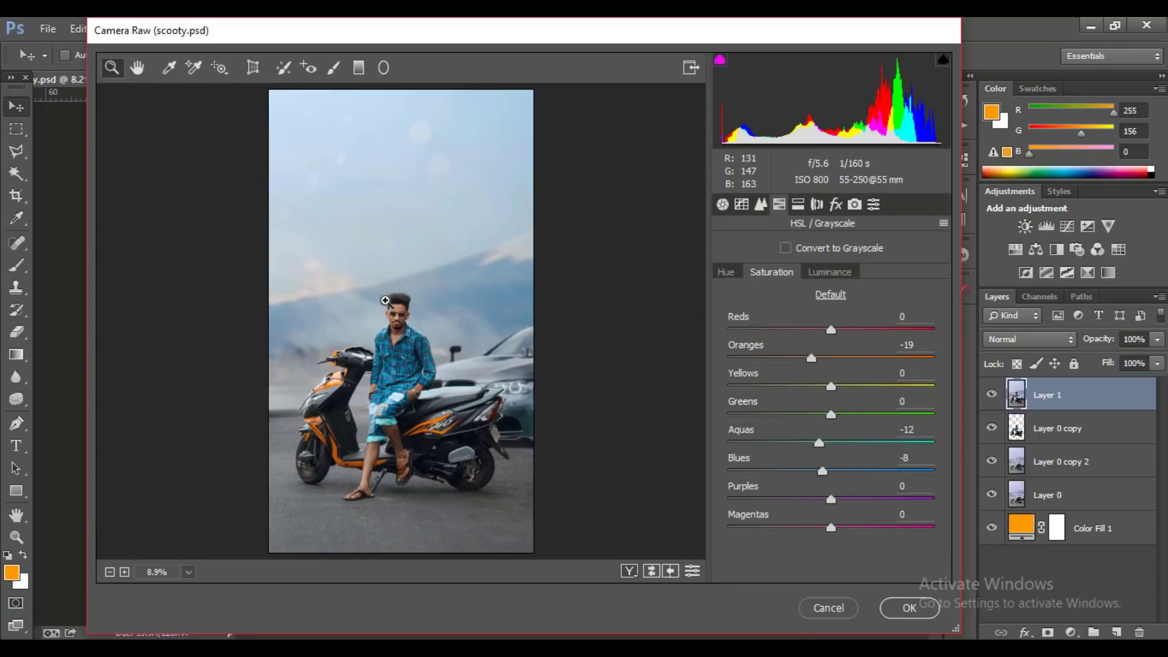
click(385, 301)
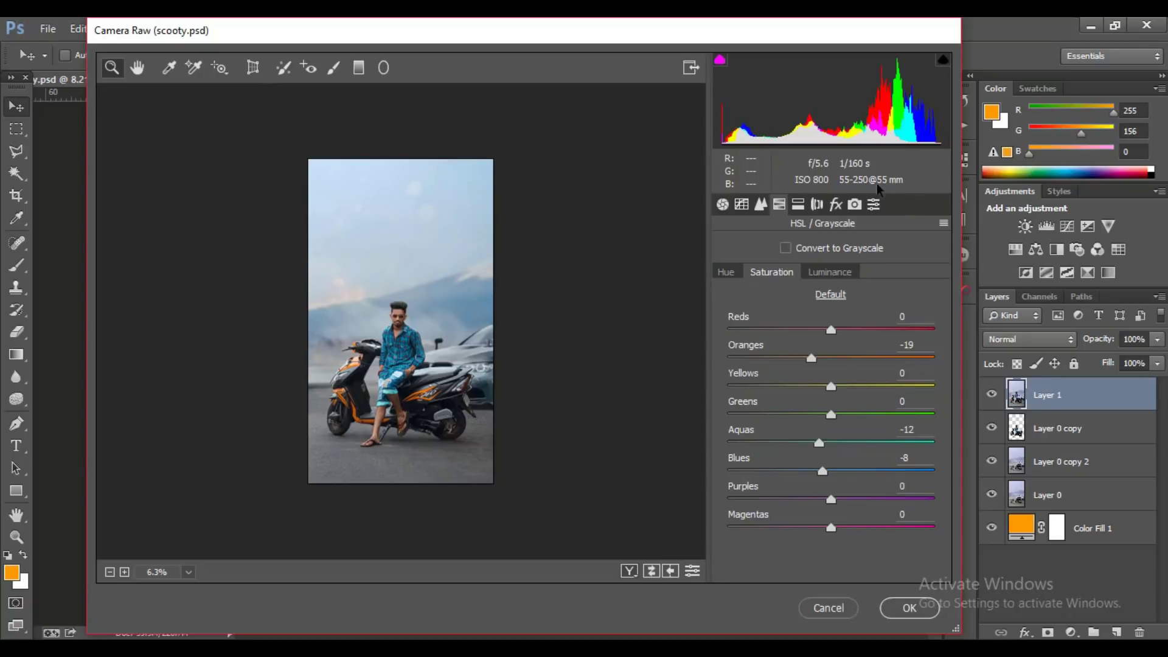
click(836, 205)
scroll(802, 514, down, 1)
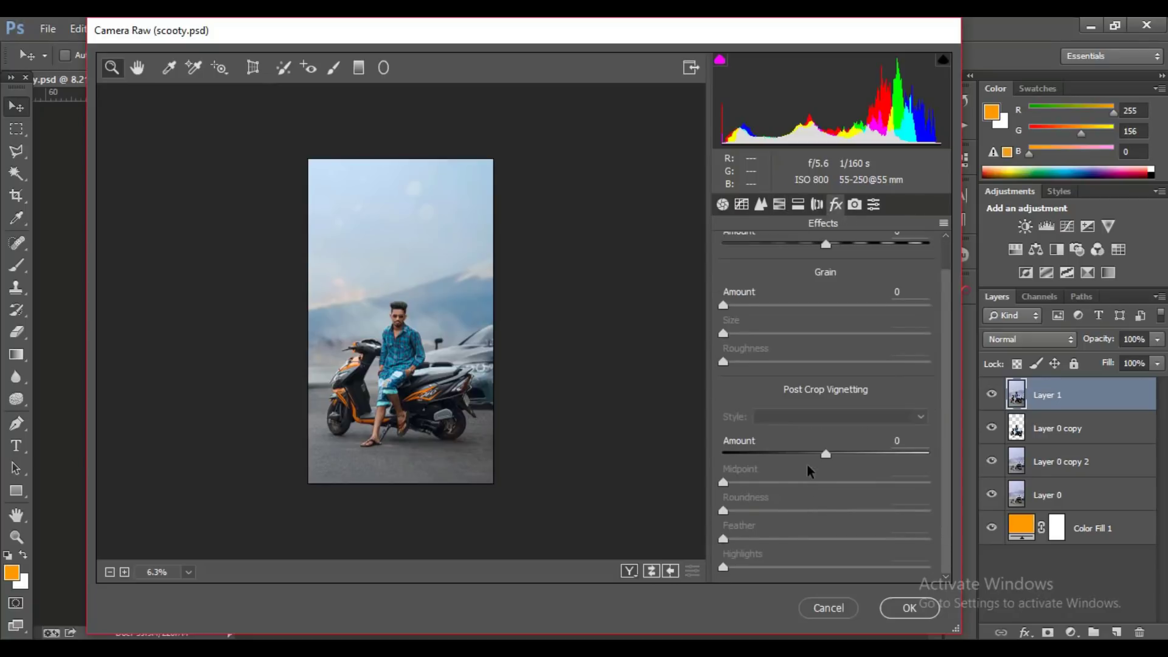
drag(826, 455, 809, 455)
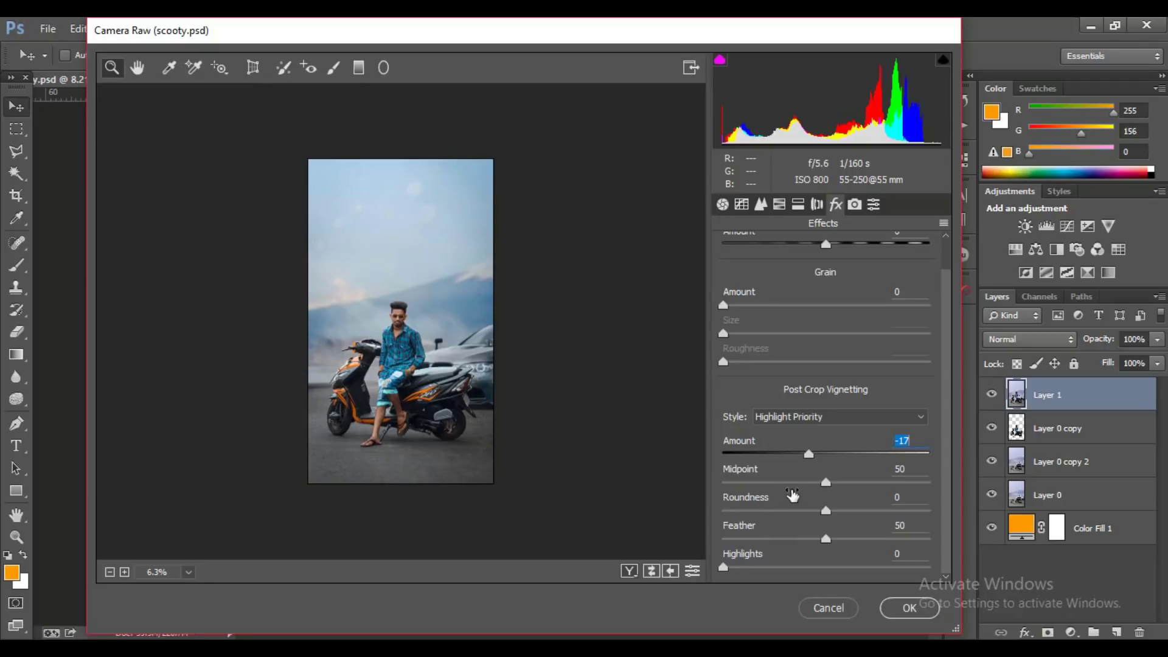
drag(826, 483, 771, 482)
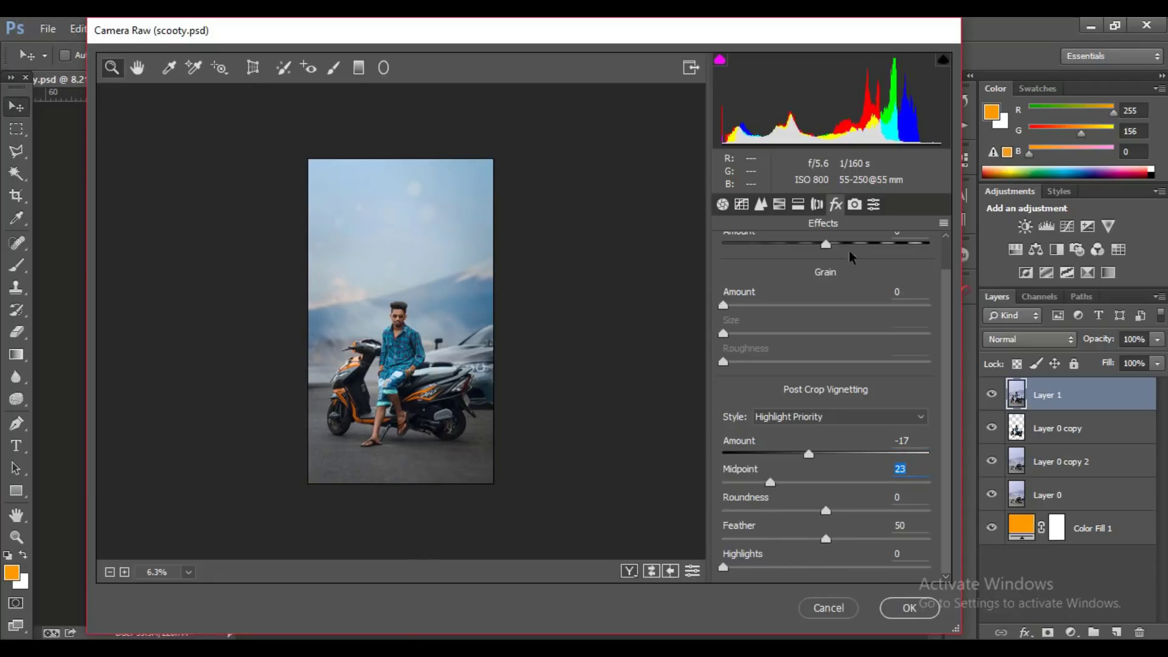
- Tint the highlights with Split Toning hue 177, saturation 9, and apply the Camera Raw edits
click(798, 204)
drag(729, 274, 829, 273)
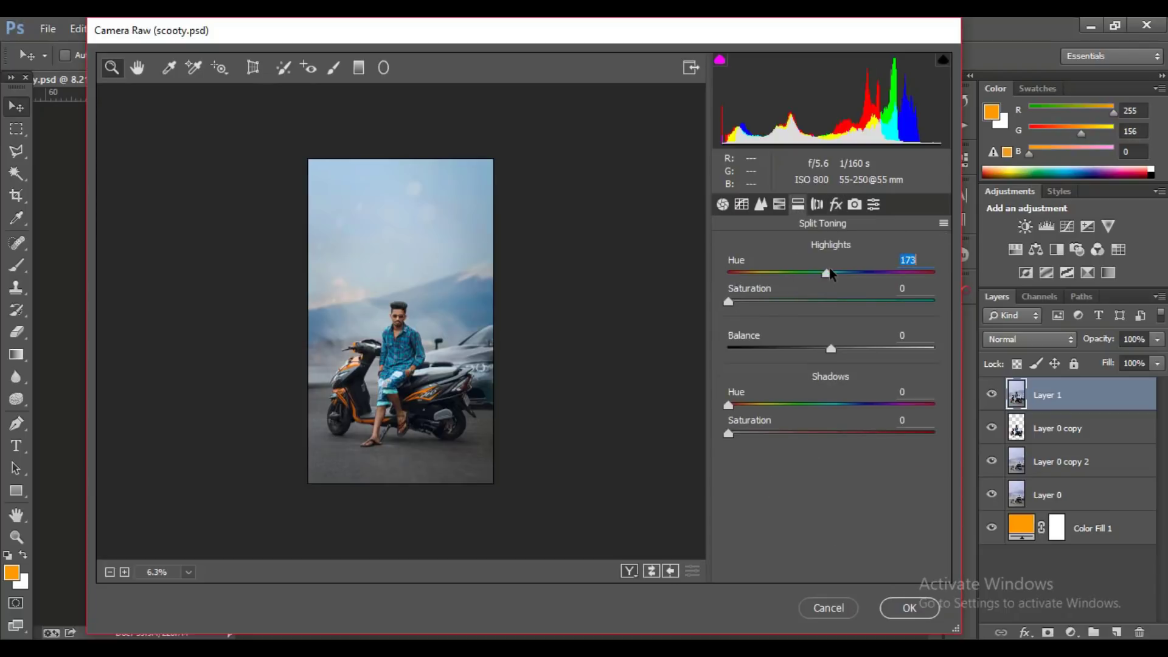
click(380, 358)
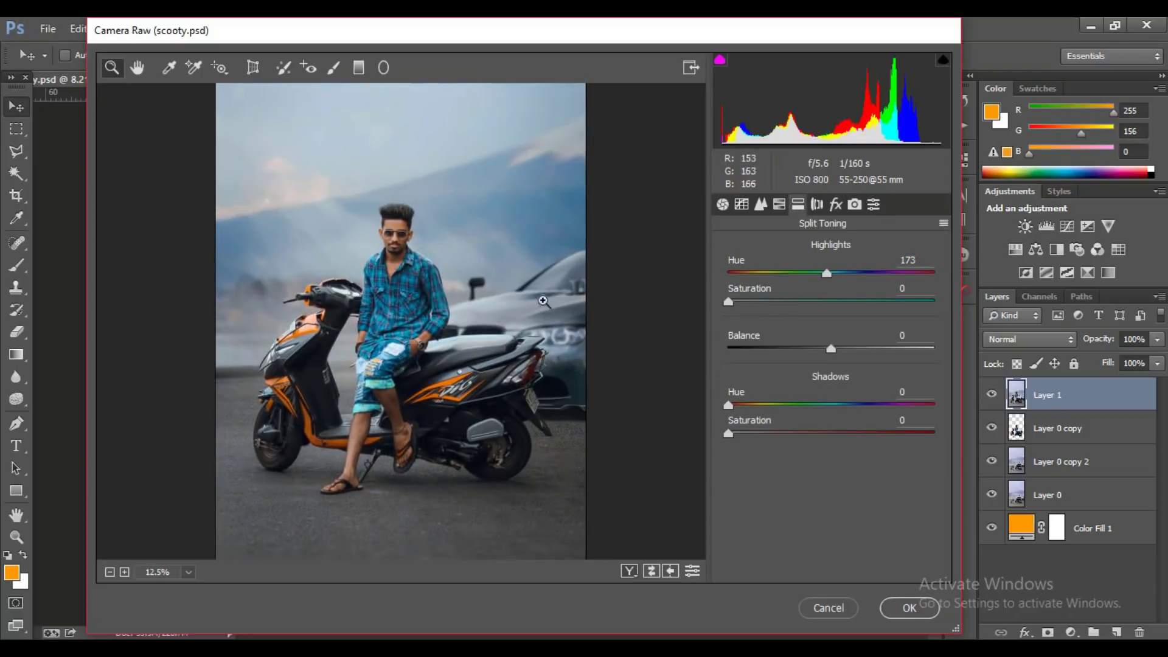
drag(730, 303, 748, 303)
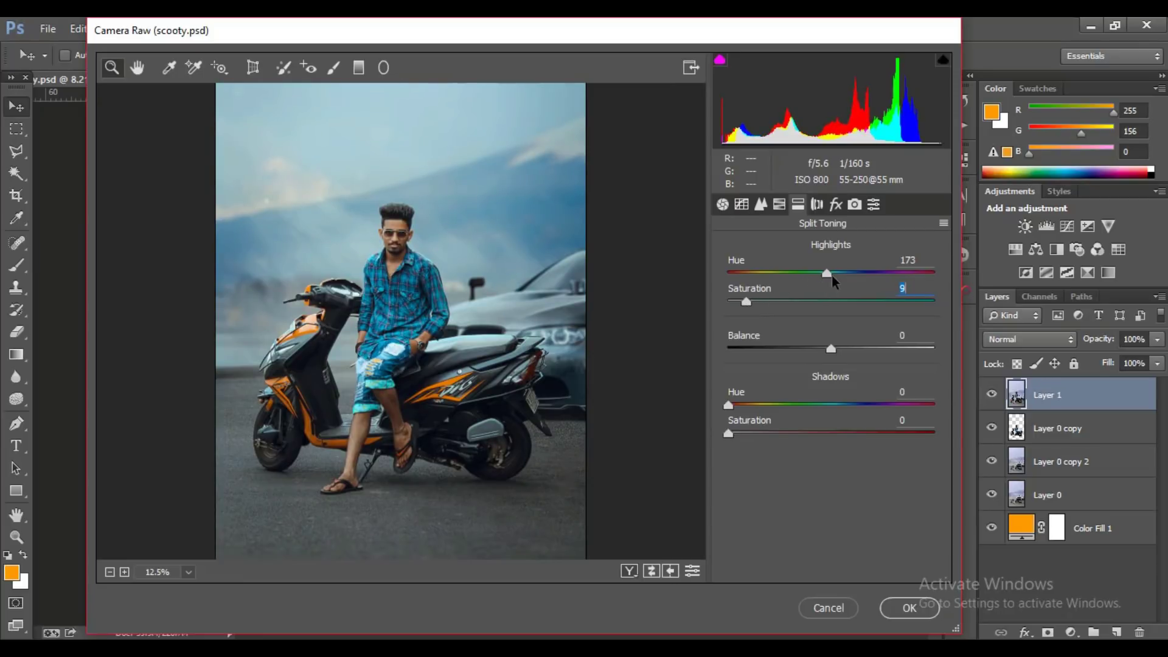
drag(828, 273, 830, 273)
click(911, 608)
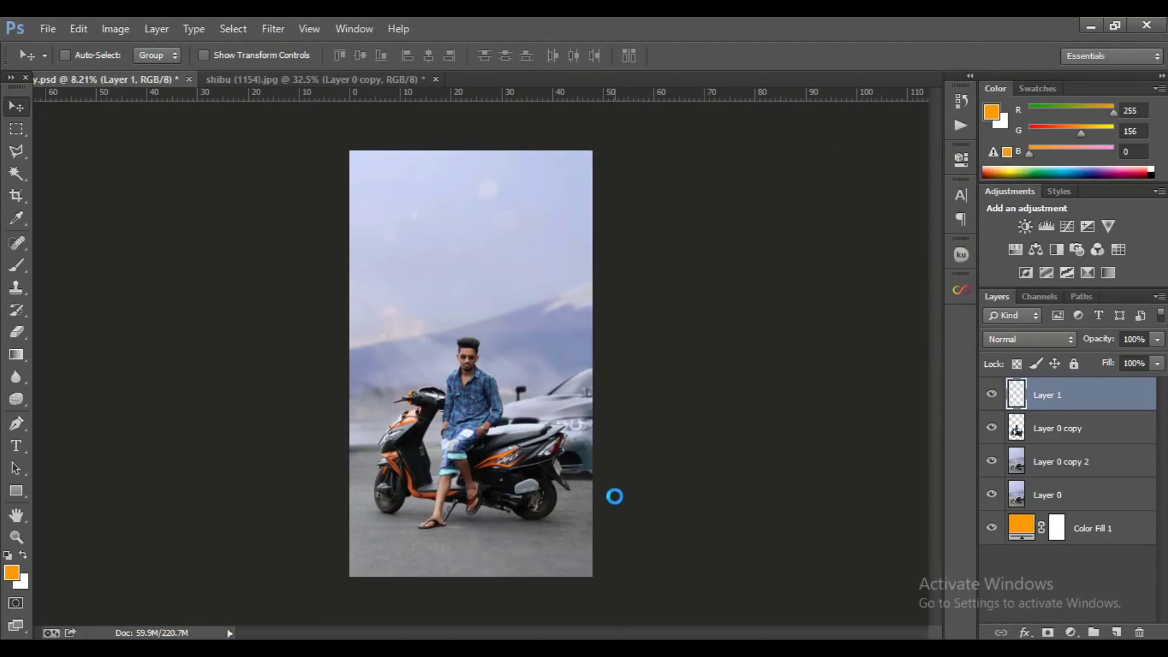
click(993, 395)
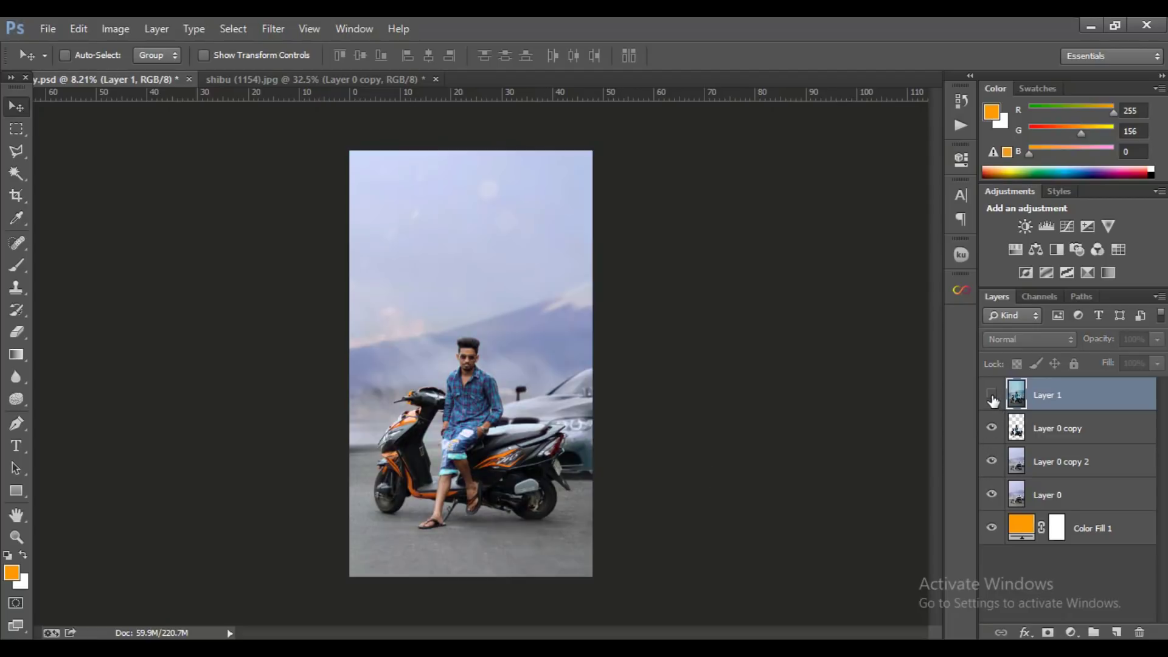
scroll(560, 448, up, 1)
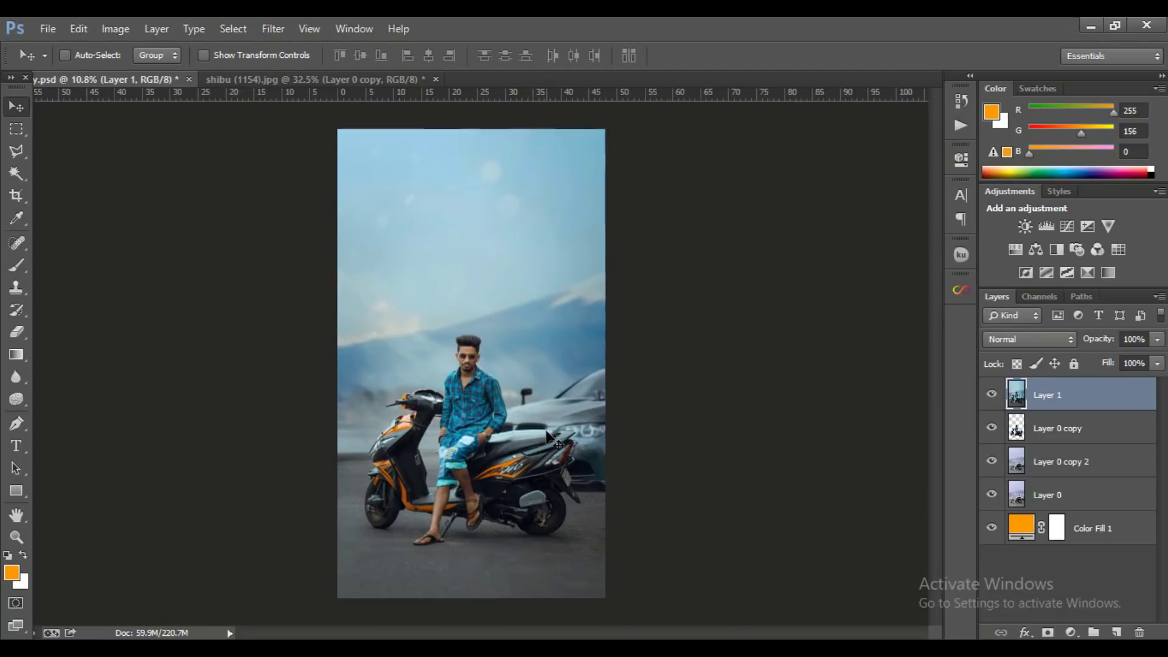
scroll(559, 446, up, 1)
scroll(555, 445, down, 3)
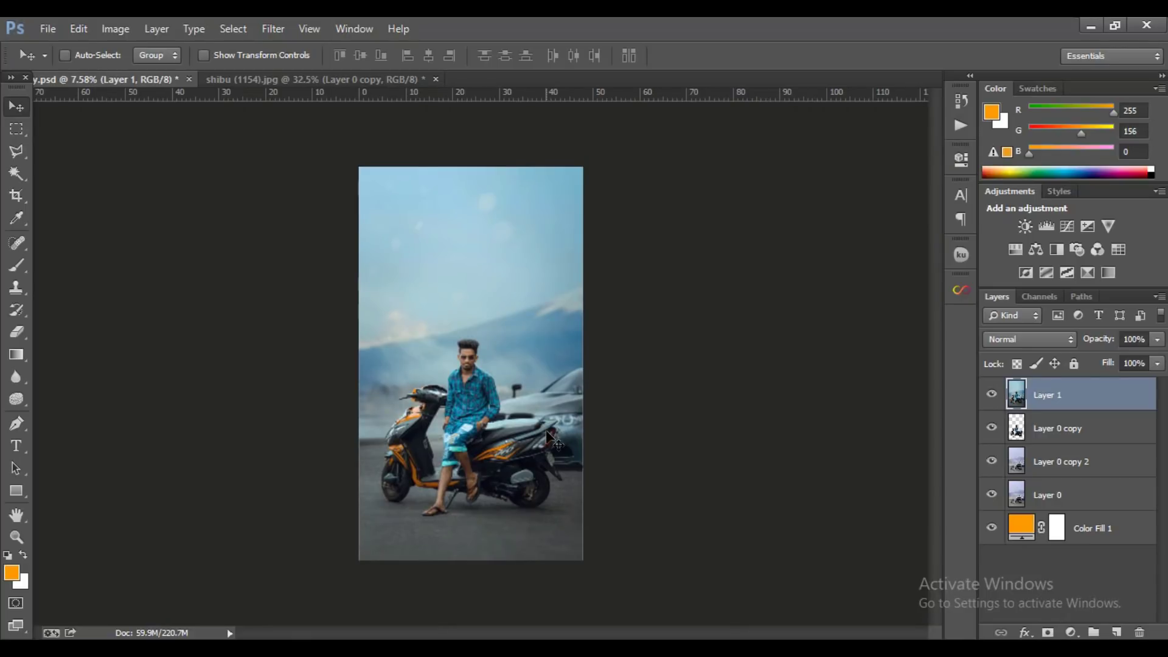
scroll(548, 434, up, 2)
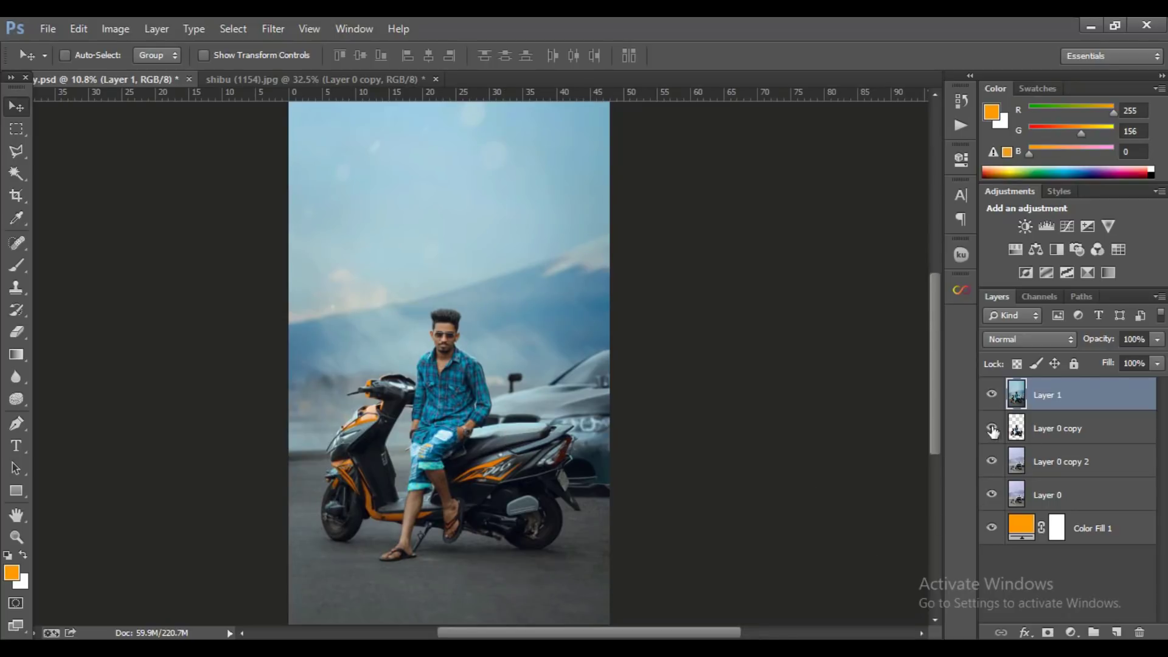
scroll(389, 268, down, 2)
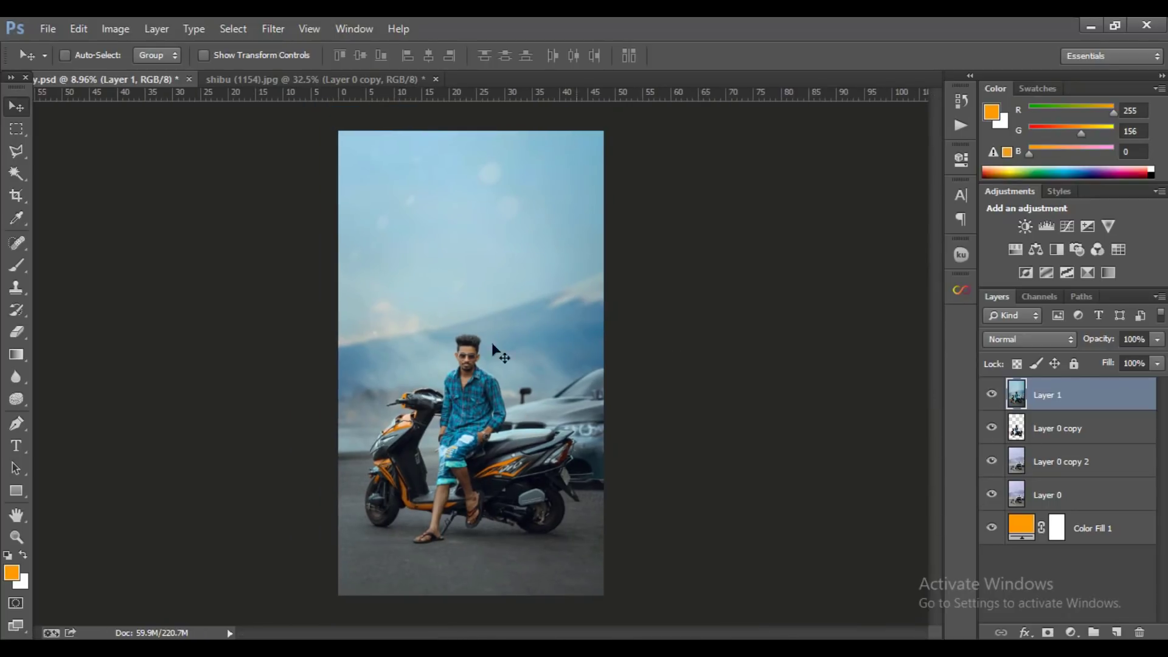
- Add a Selective Color layer with Reds set to Yellow +2 and Black -9
click(1070, 632)
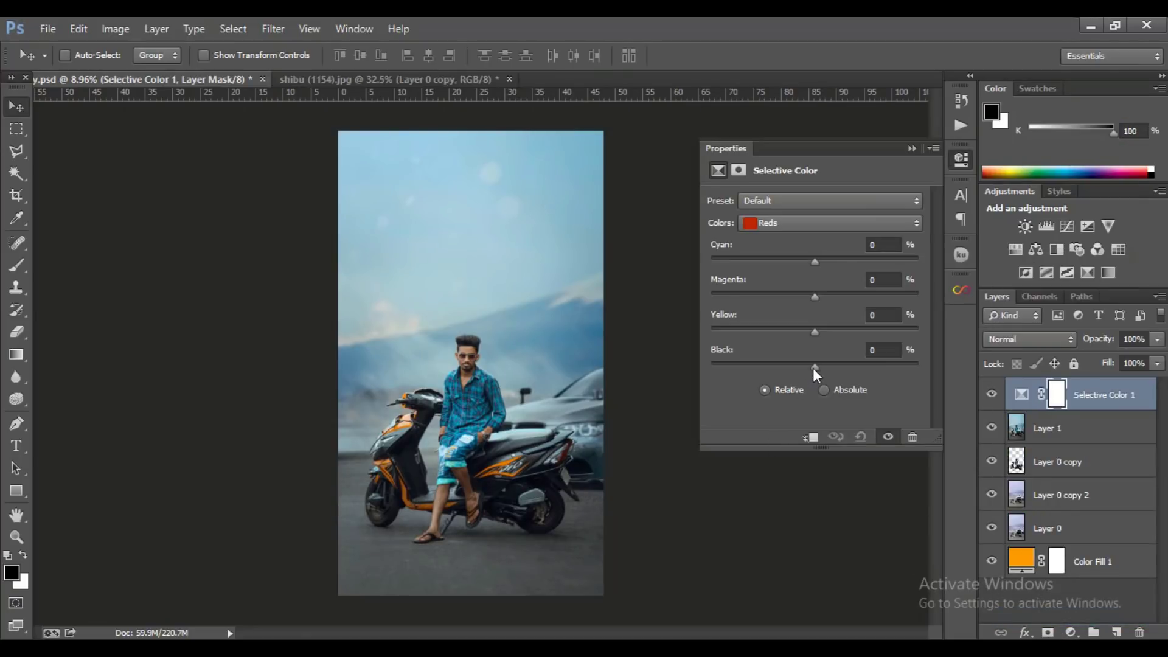
mouse_move(815, 368)
mouse_down()
mouse_move(806, 370)
mouse_move(835, 331)
mouse_up()
scroll(462, 371, up, 5)
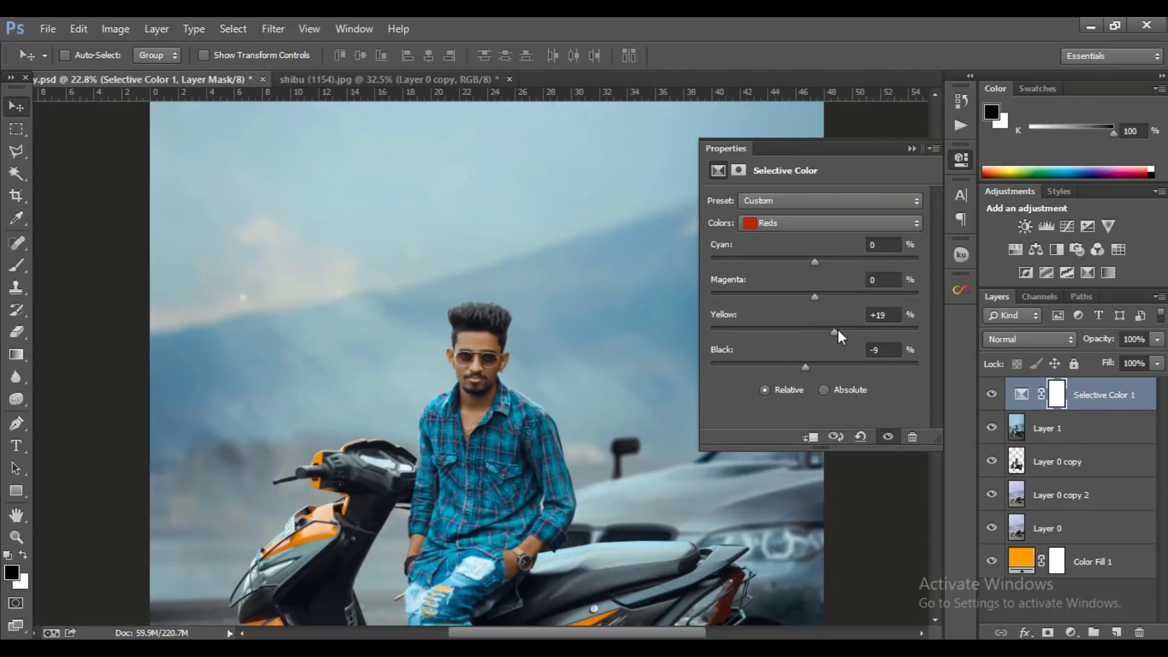
drag(834, 331, 817, 332)
scroll(462, 399, down, 2)
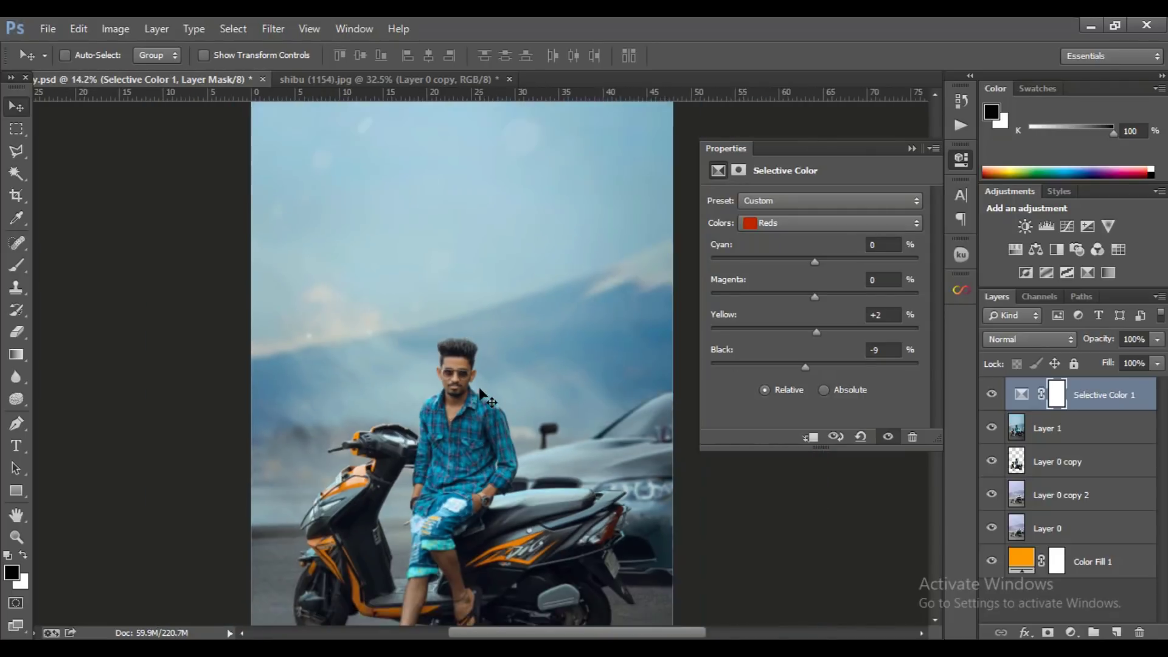
scroll(481, 394, down, 1)
scroll(481, 394, down, 1)
- Set the Selective Color Blacks range to Cyan -10 and Black -2
click(768, 224)
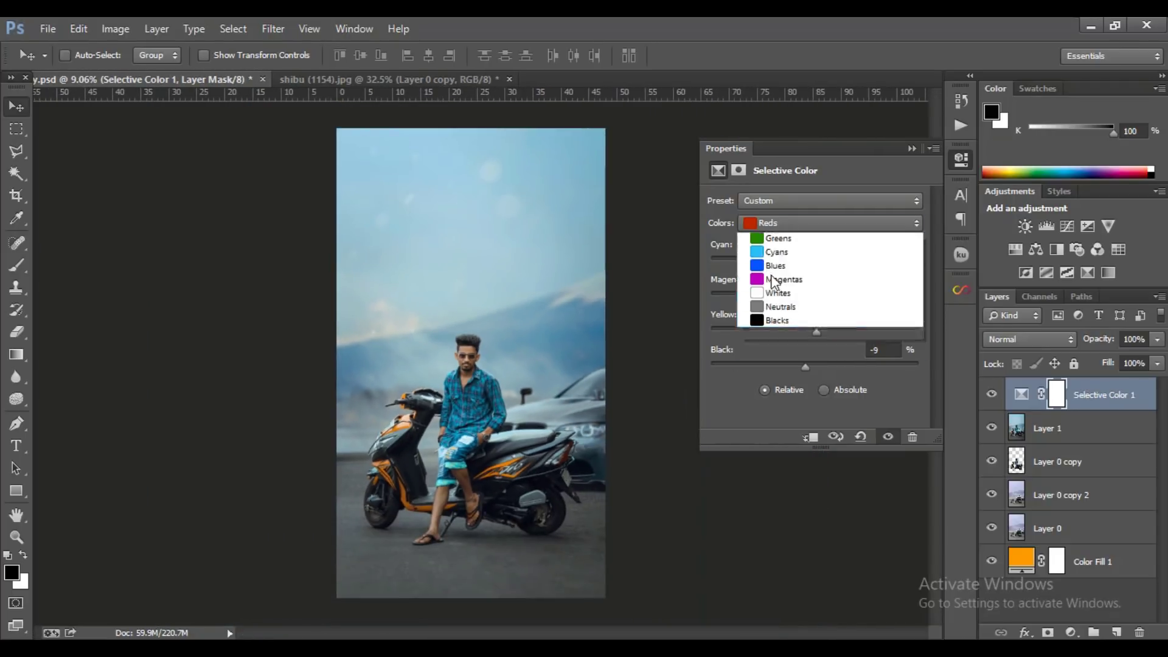
click(791, 347)
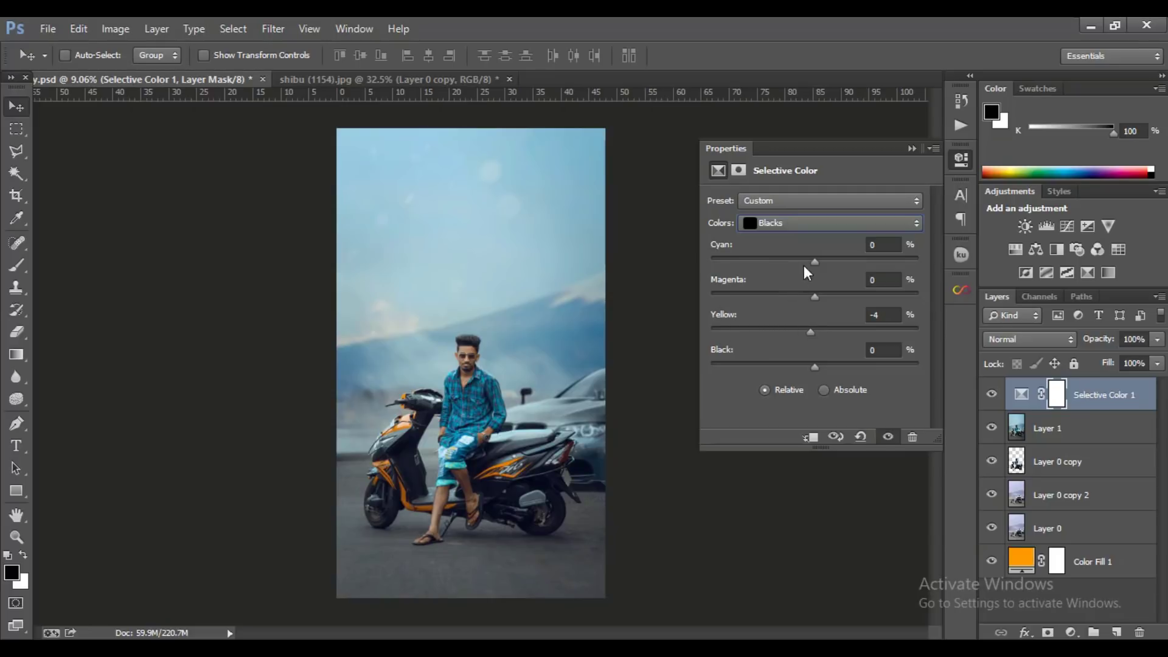
drag(818, 260, 813, 261)
drag(814, 366, 812, 365)
click(913, 148)
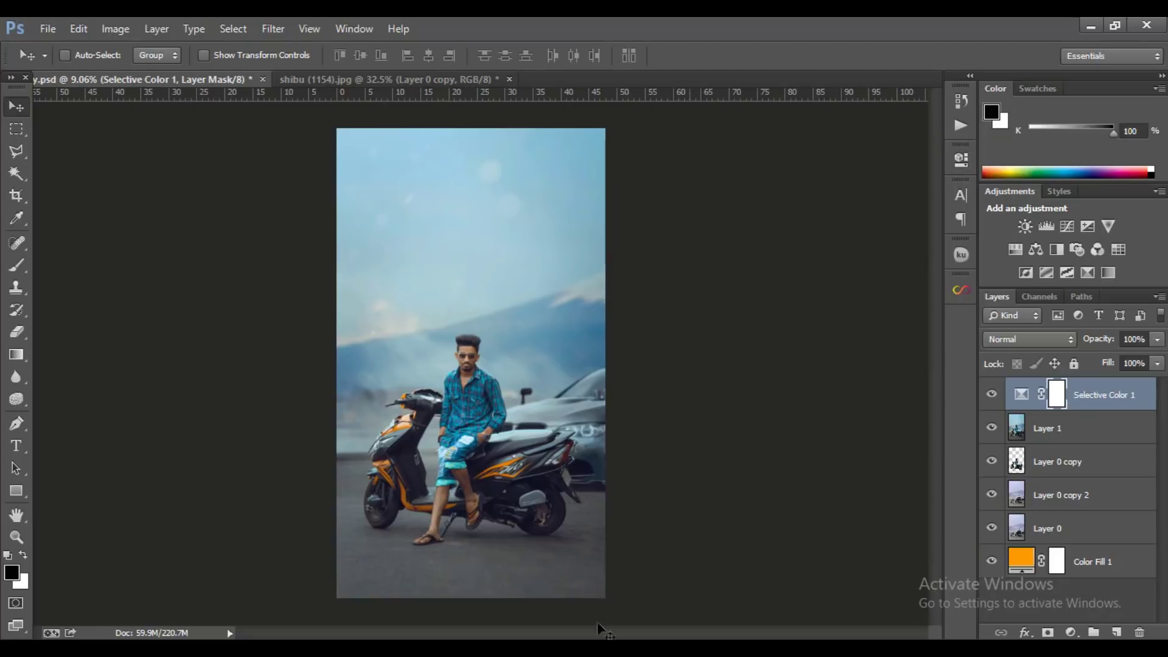
- Merge the Selective Color adjustment into Layer 1
scroll(623, 475, down, 1)
scroll(572, 496, up, 2)
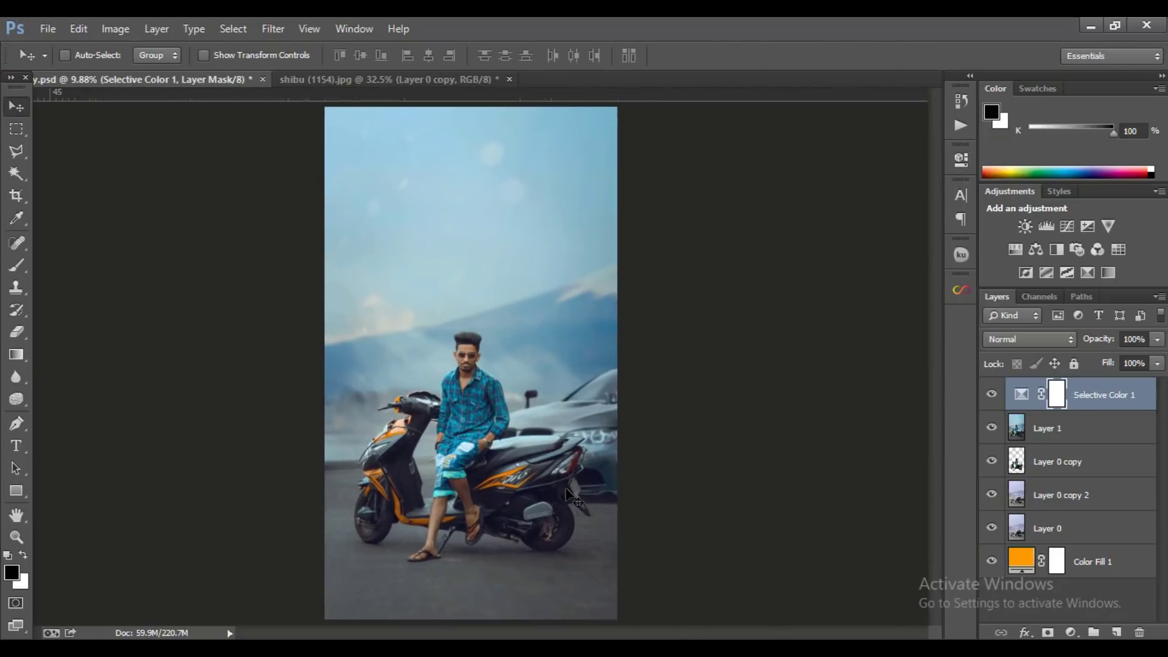
shift+click(1059, 427)
right_click(1059, 427)
click(930, 507)
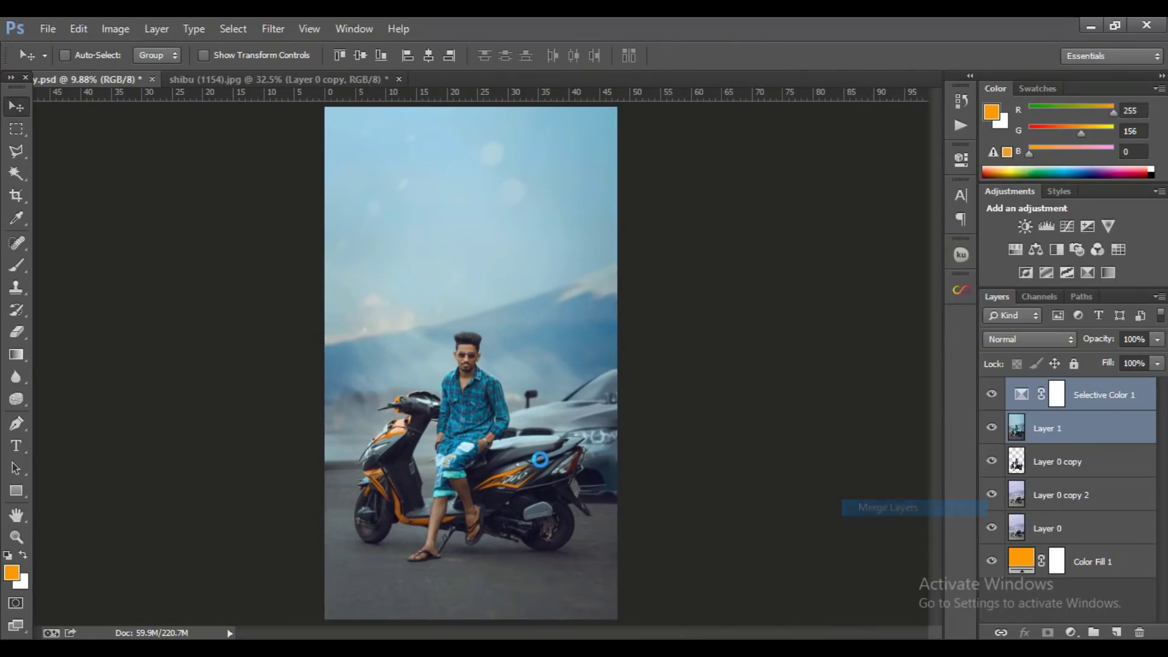
scroll(548, 466, down, 1)
scroll(727, 468, down, 1)
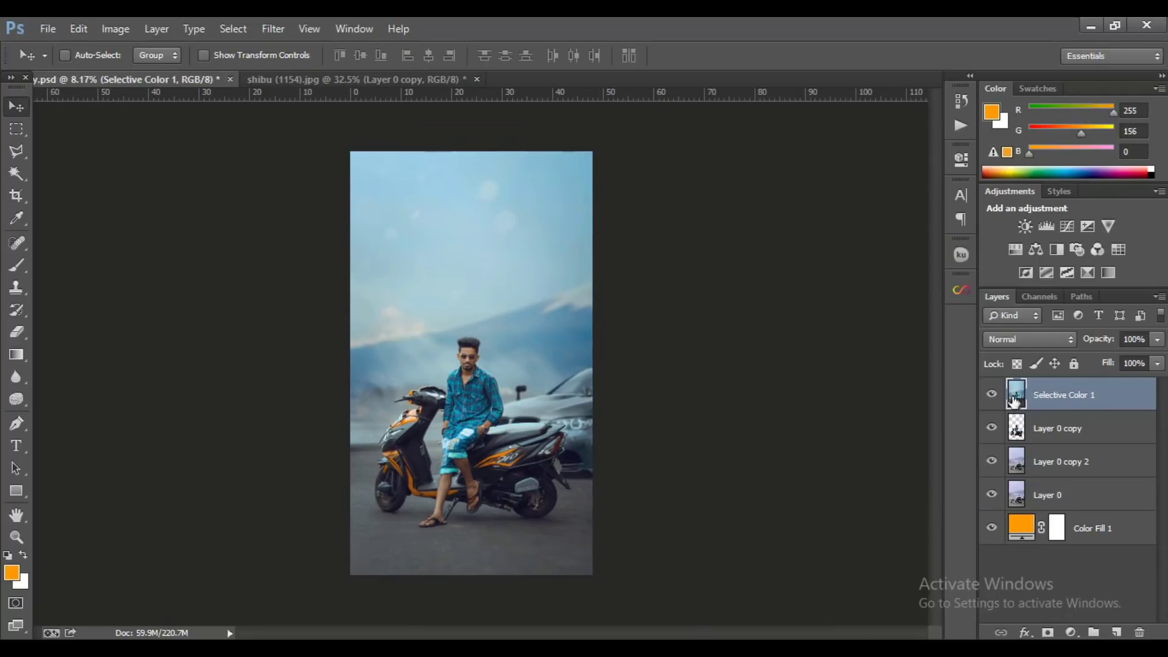
- Duplicate the merged Selective Color 1 layer with Ctrl+J
ctrl+click(1016, 429)
scroll(611, 389, up, 2)
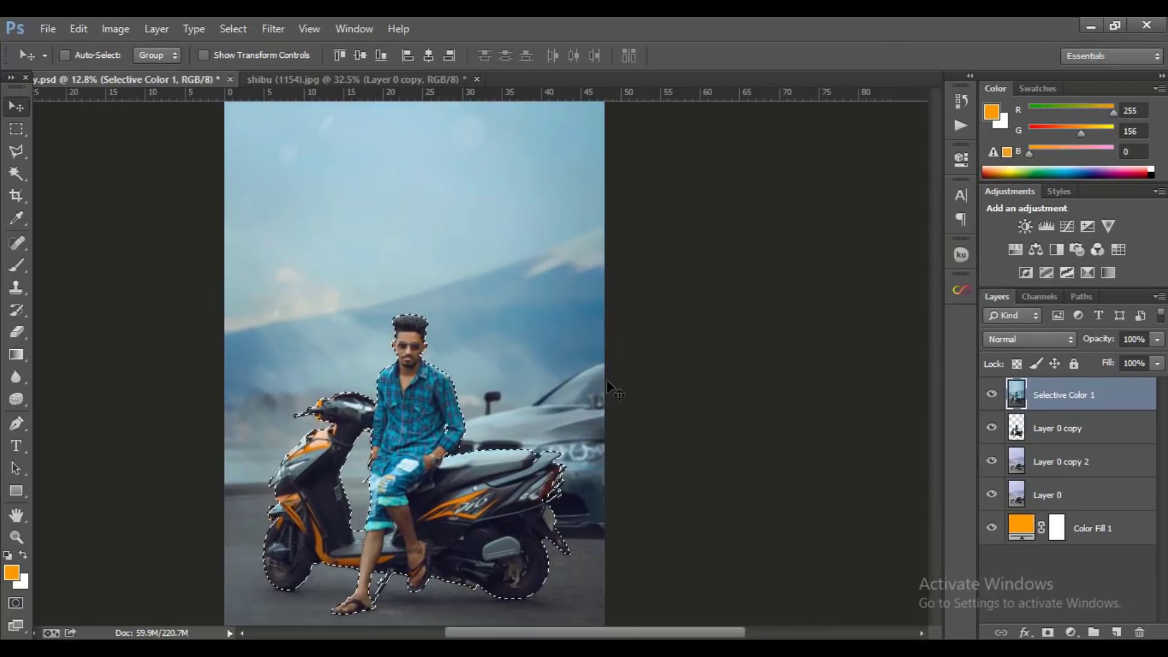
scroll(603, 389, up, 1)
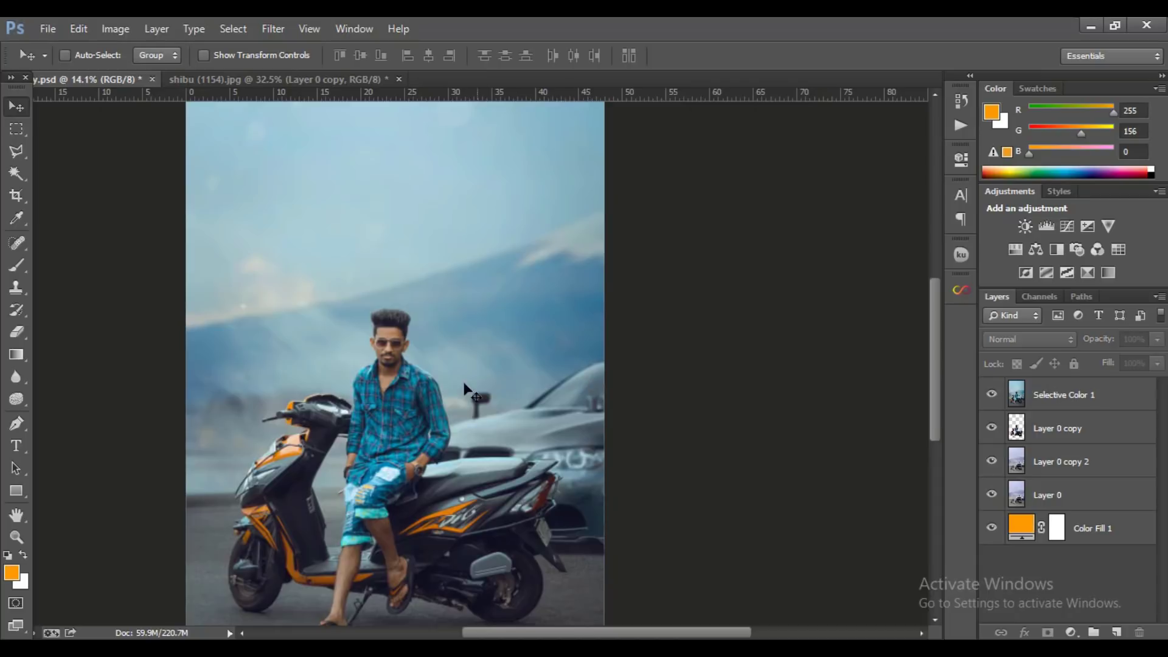
scroll(469, 390, down, 3)
click(274, 29)
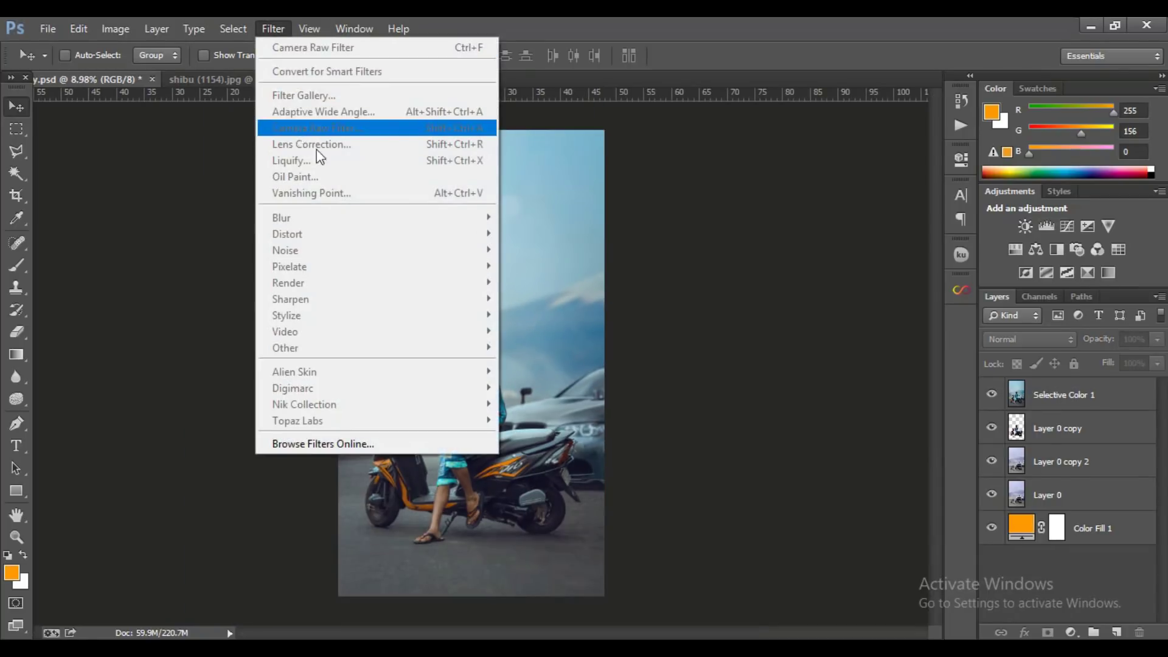
key(Escape)
click(1073, 393)
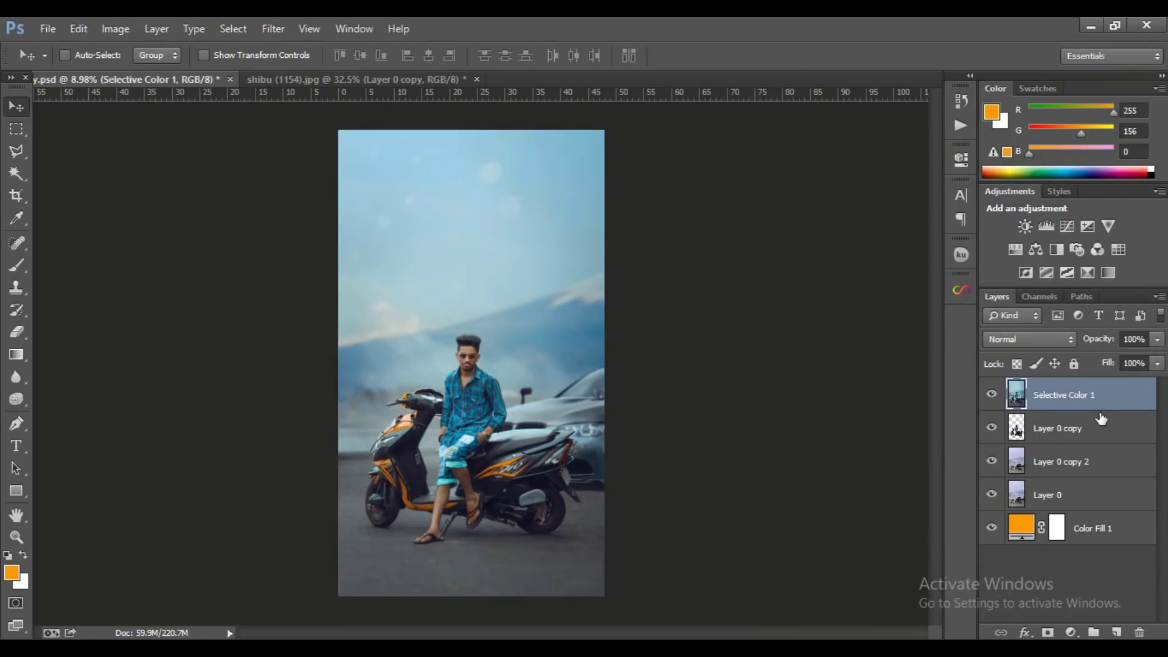
key(ctrl+j)
- Add a Camera Raw graduated filter over the lower photo with exposure around -0.15
click(289, 29)
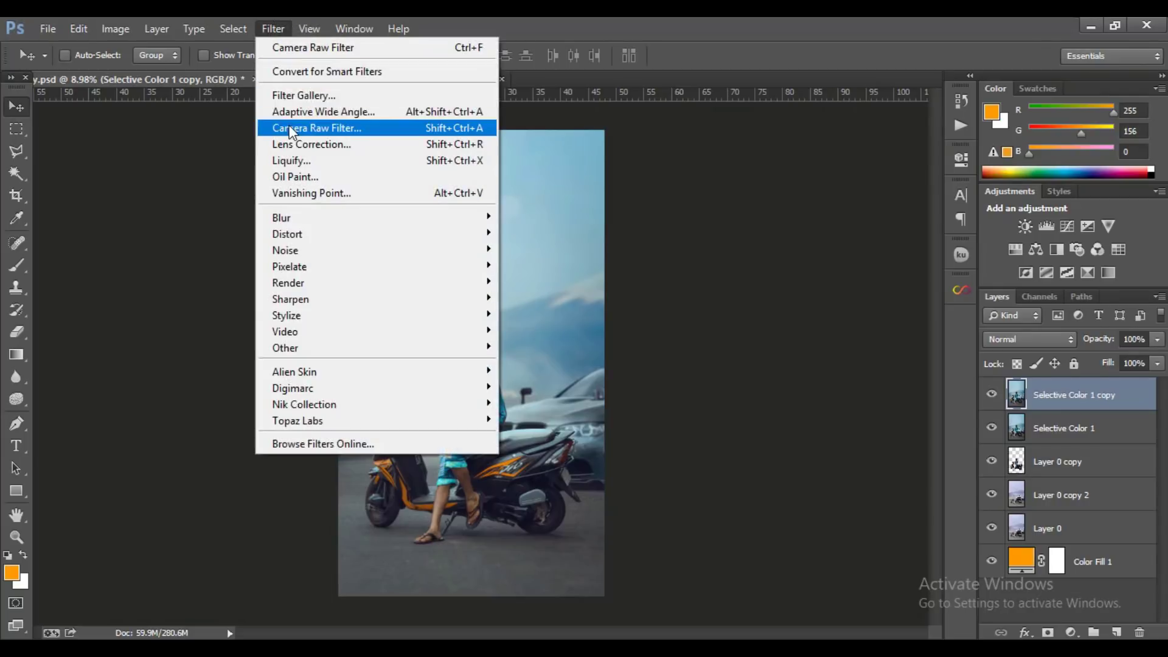
click(289, 125)
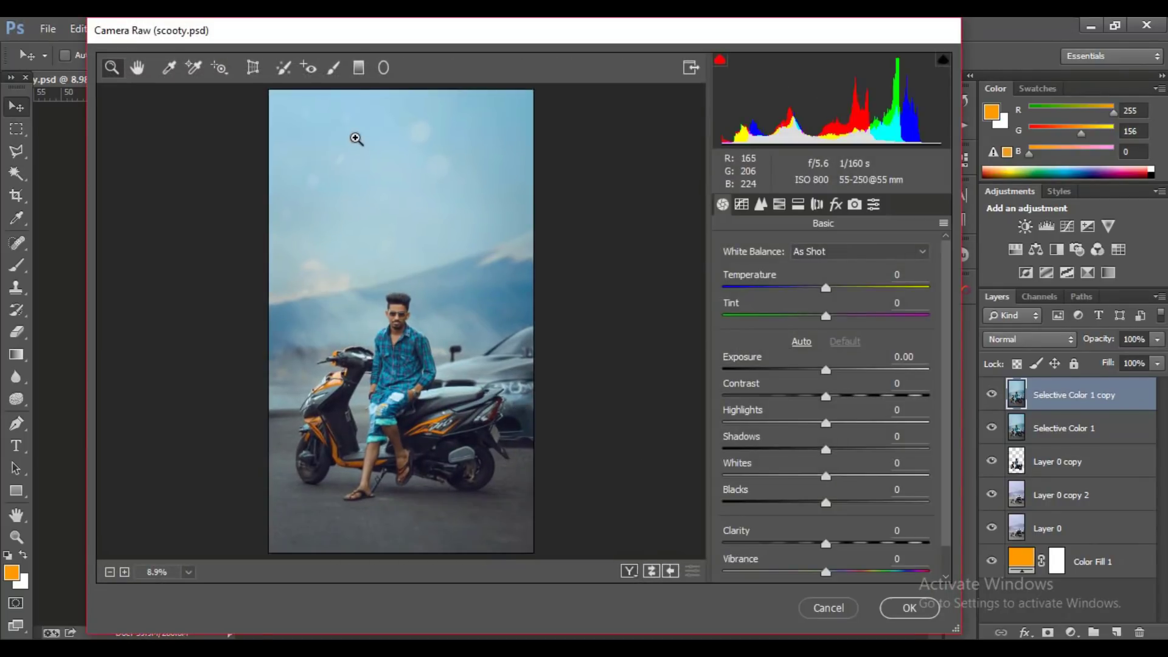
click(358, 68)
drag(403, 518, 402, 370)
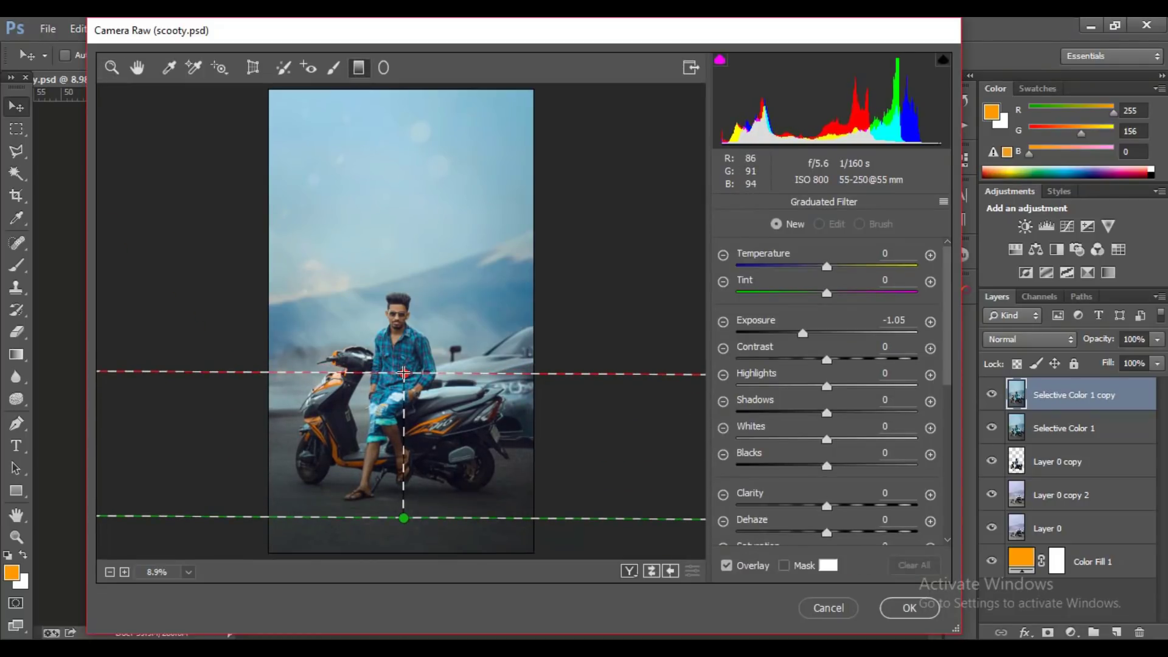
drag(402, 370, 404, 373)
drag(802, 333, 824, 333)
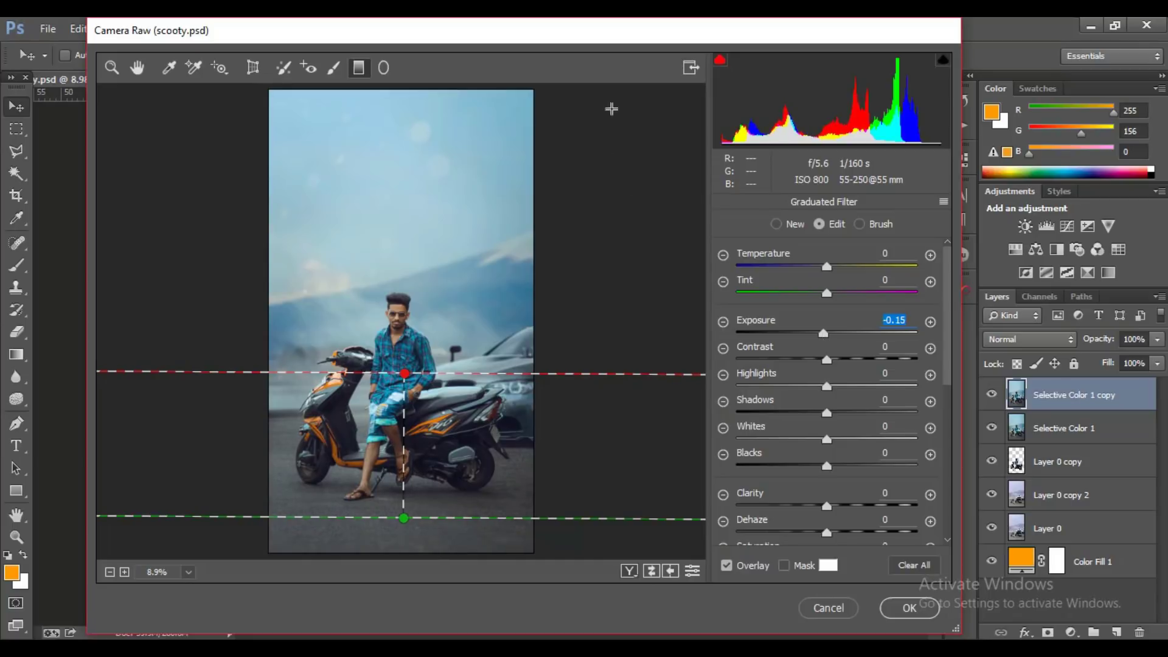
click(726, 565)
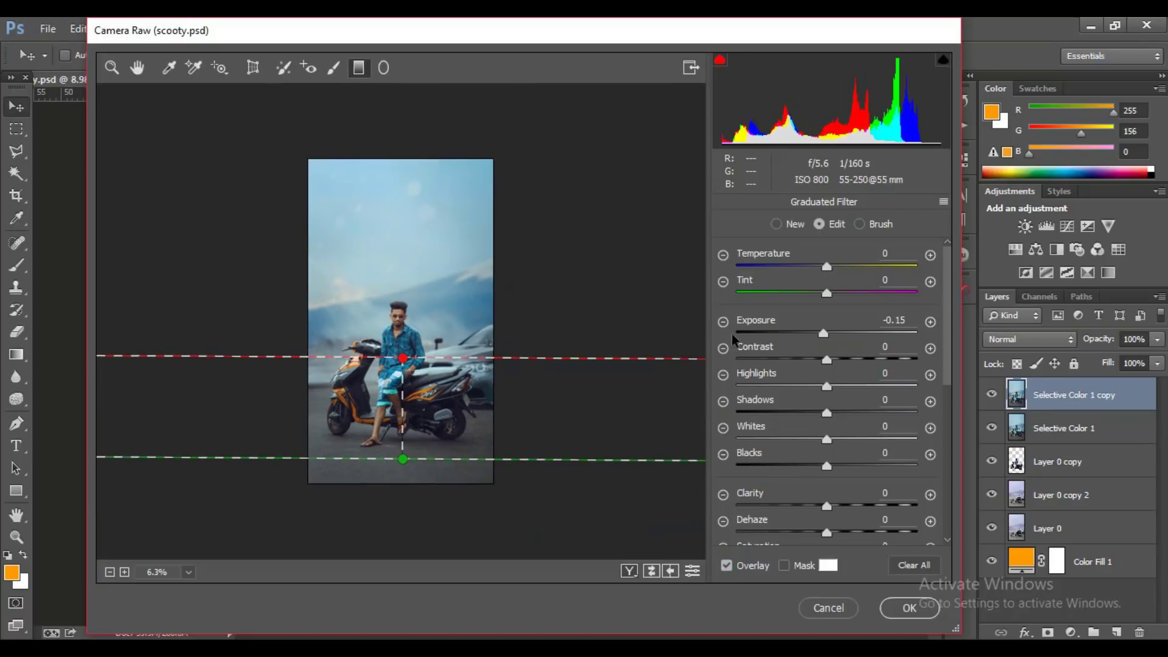
- Raise the overall Basic exposure to about +0.20 and apply the Camera Raw adjustments
click(137, 68)
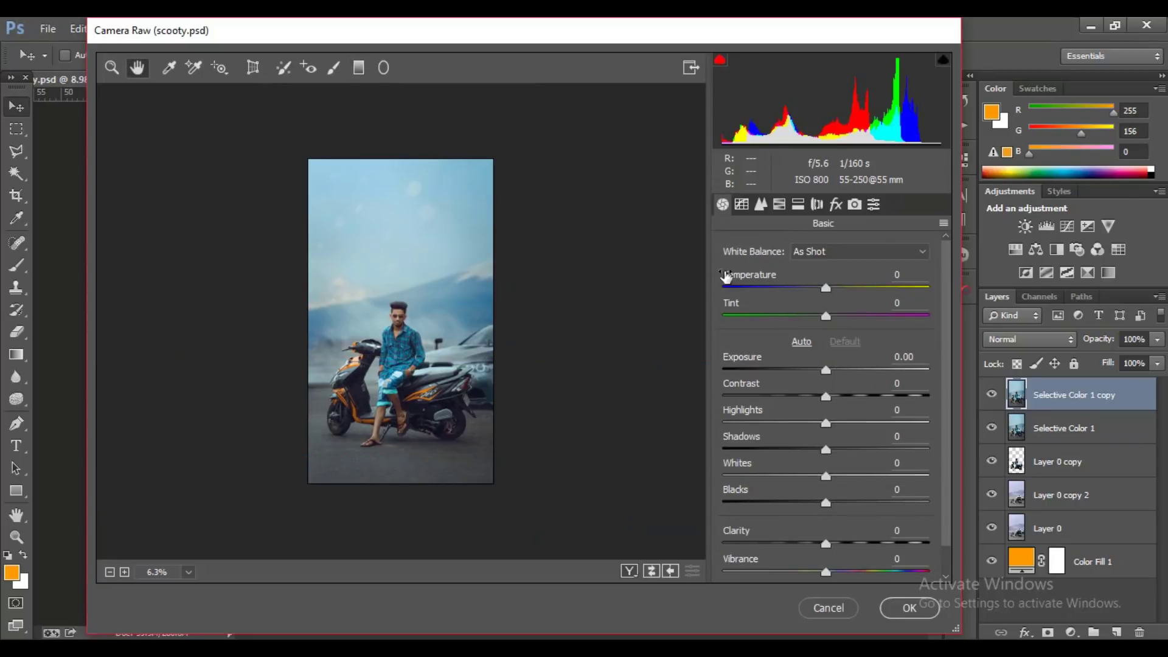
drag(827, 371, 832, 372)
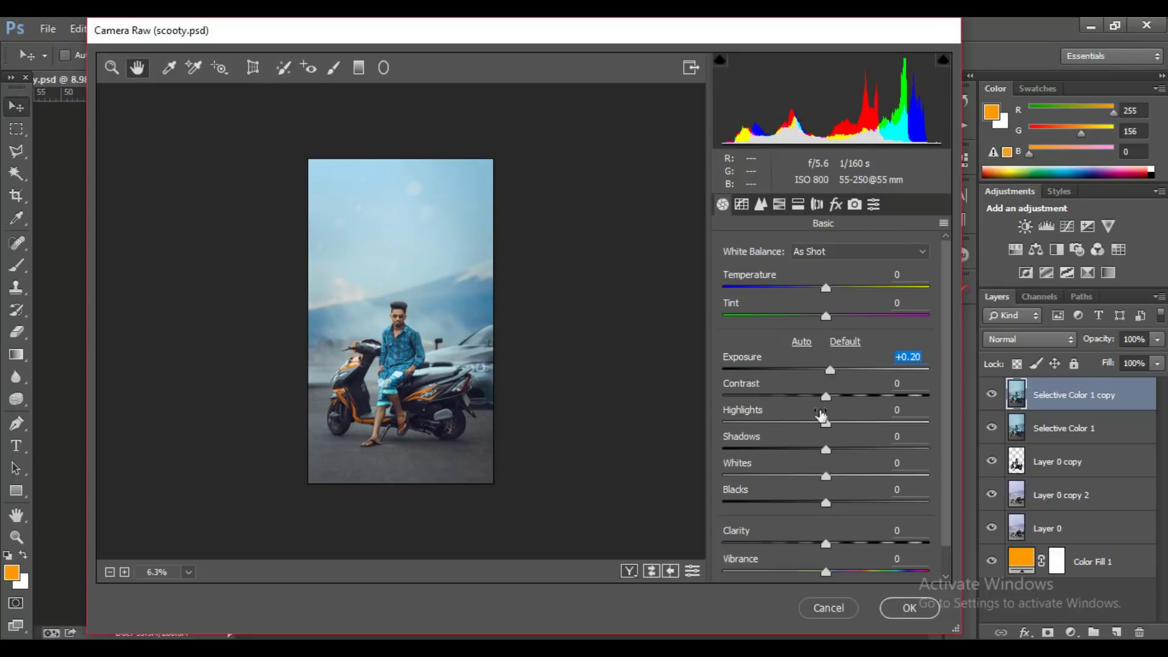
click(893, 611)
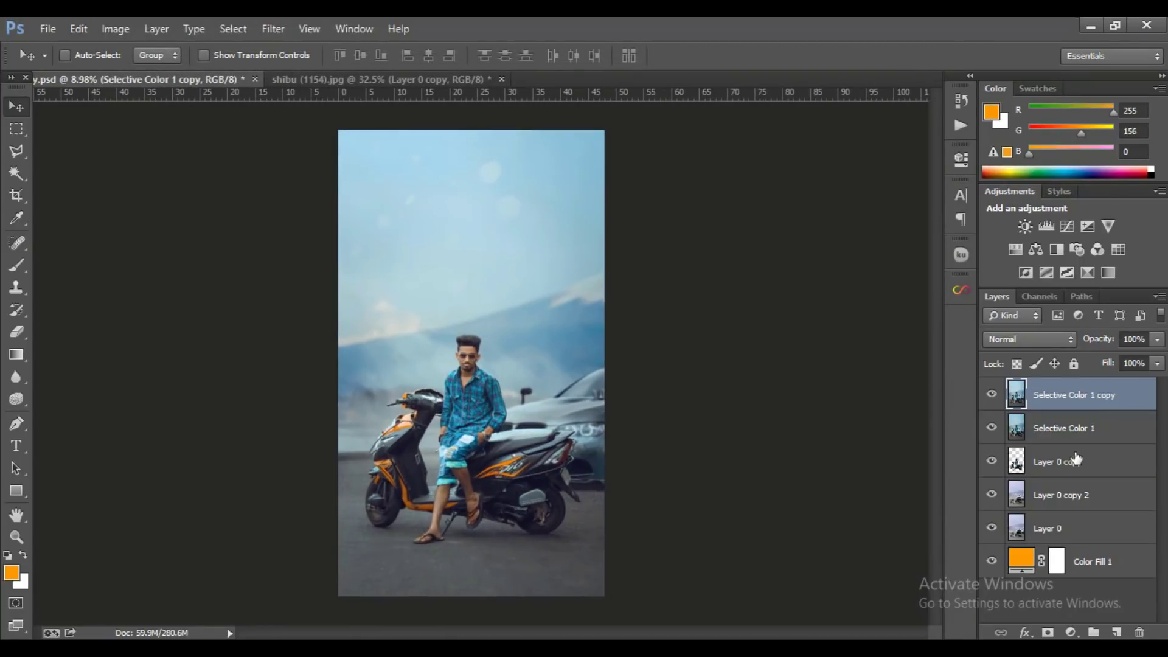
- Copy the man-and-scooter cut-out onto a new layer, Layer 1
ctrl+click(1017, 466)
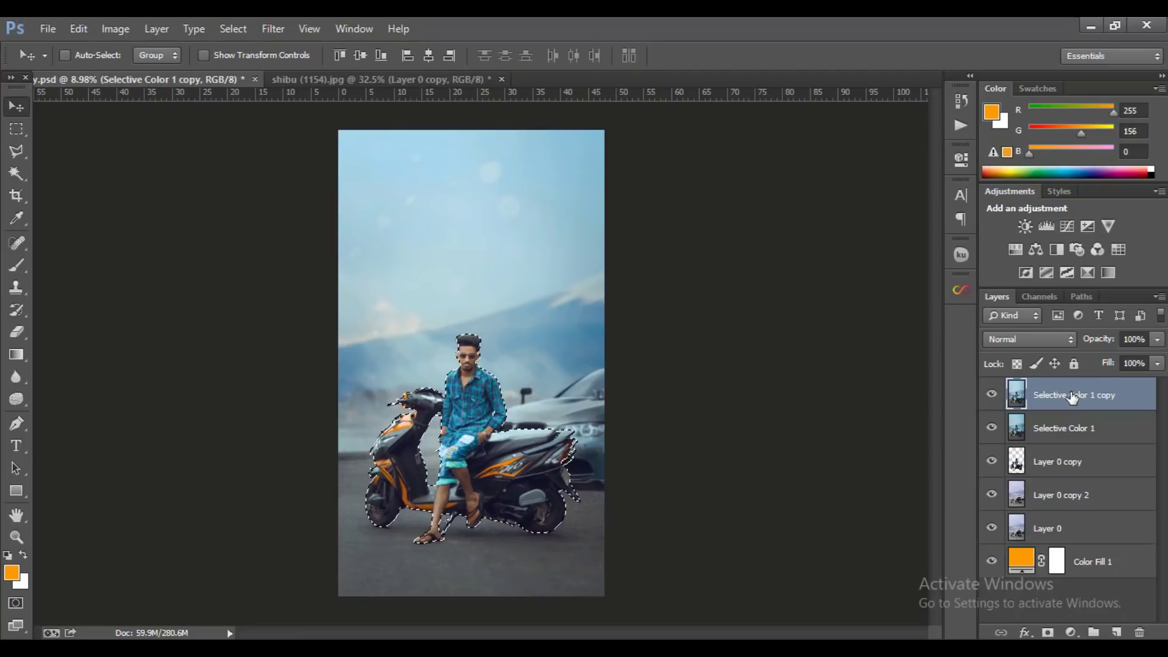
key(ctrl+j)
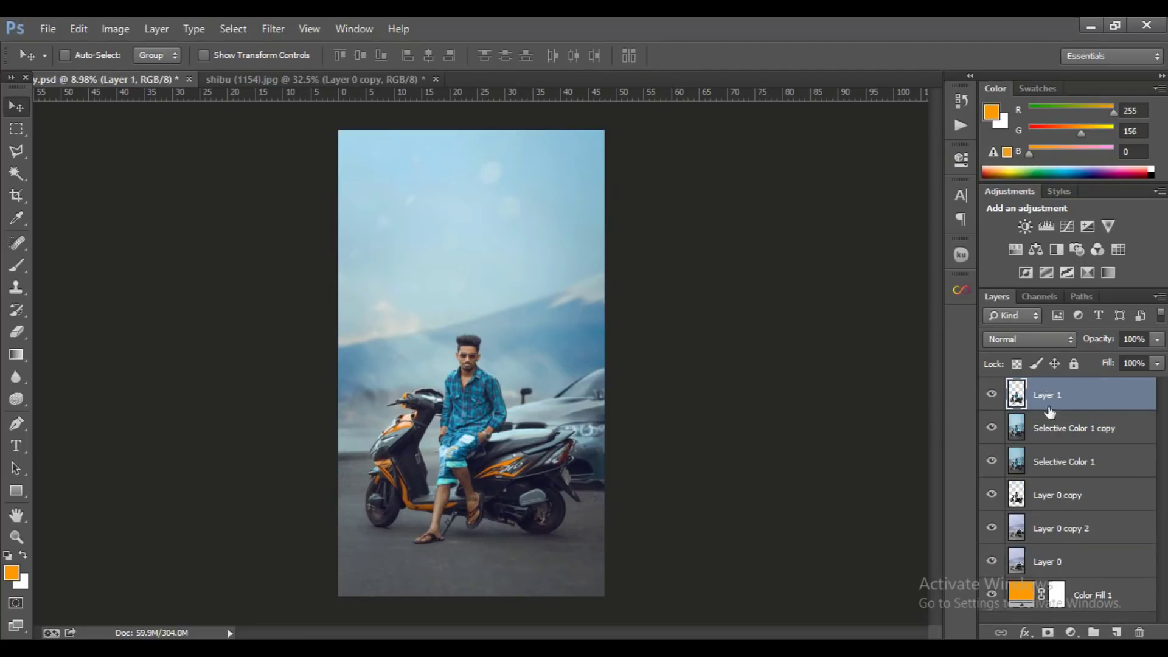
right_click(1051, 396)
click(913, 114)
- Add an Inner Shadow to Layer 1 in white (ffffff) with Normal blend mode
click(698, 278)
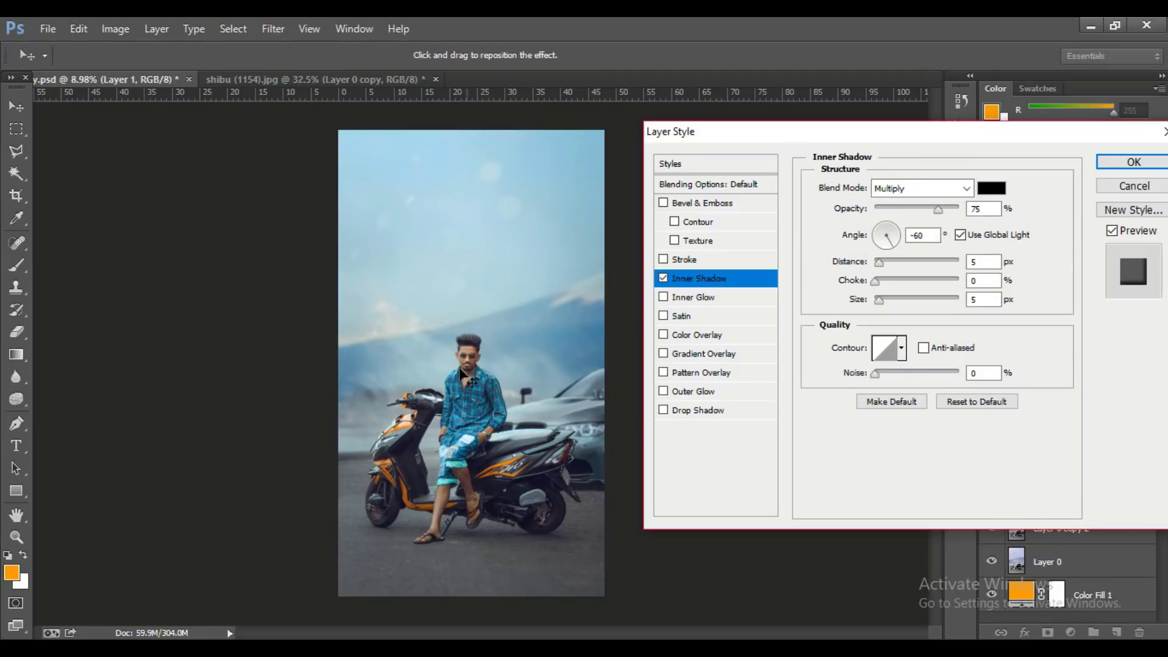
click(991, 188)
text(ffffff)
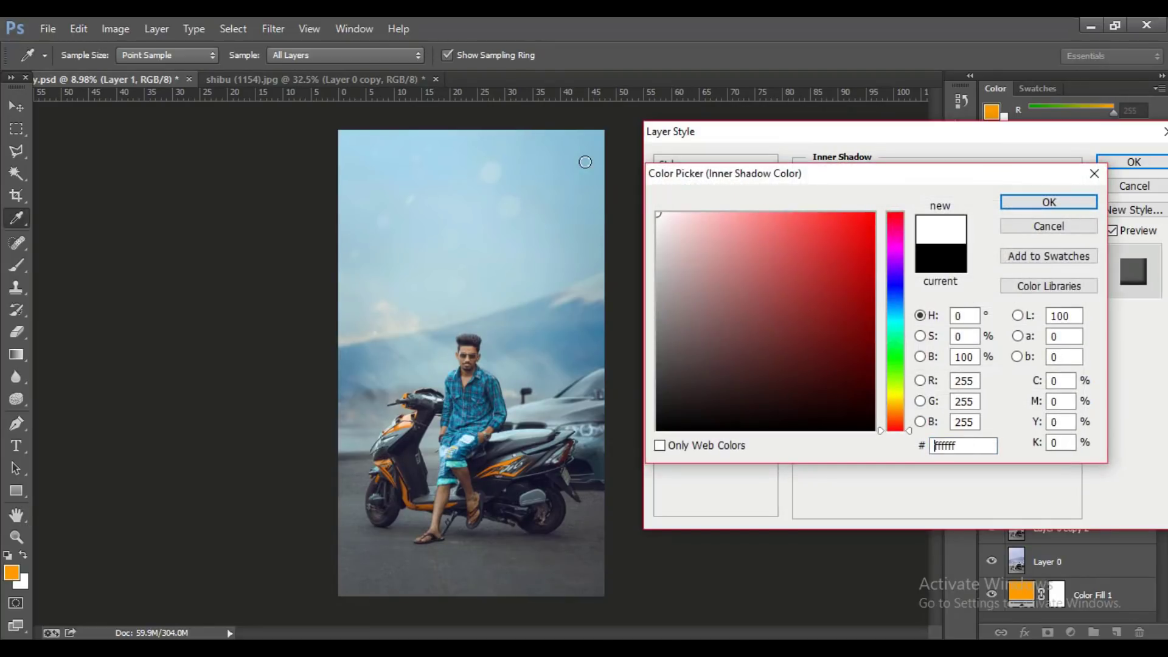
click(1022, 206)
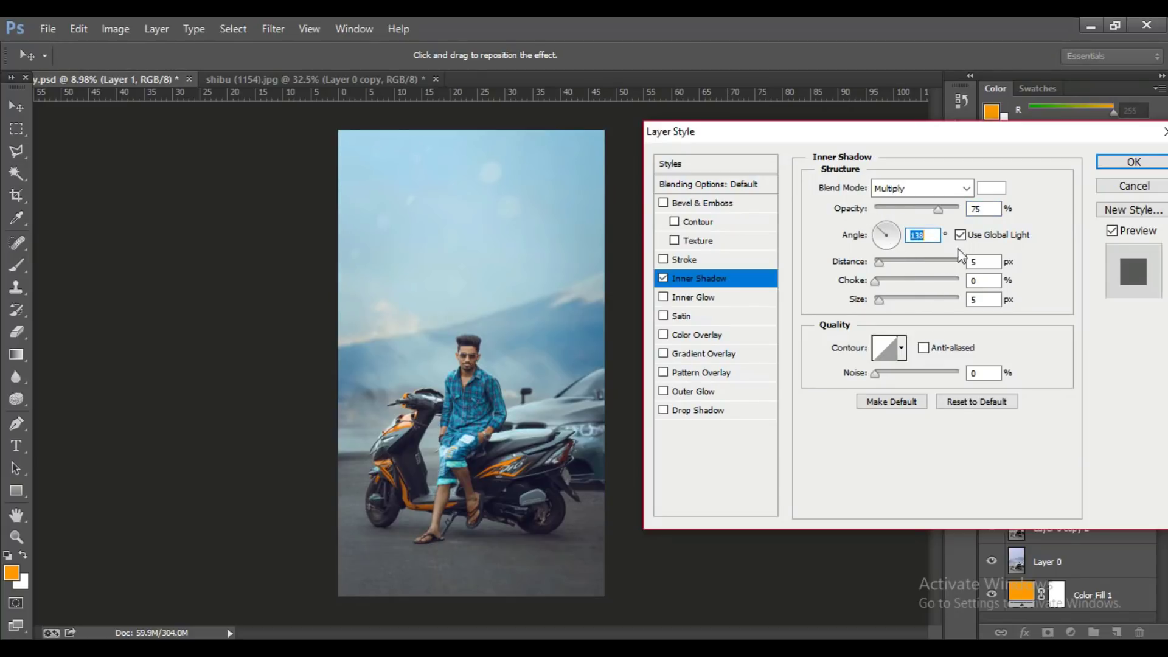
click(942, 192)
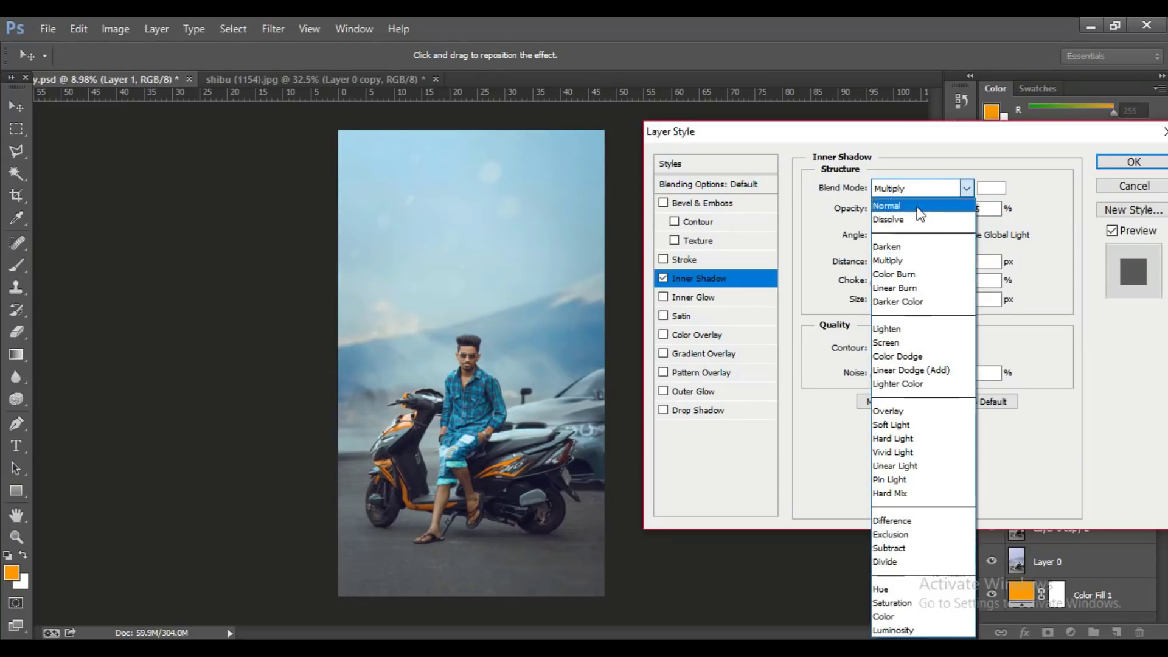
click(894, 203)
- Set the inner shadow to size 8 px and roughly 50% opacity
scroll(509, 331, up, 3)
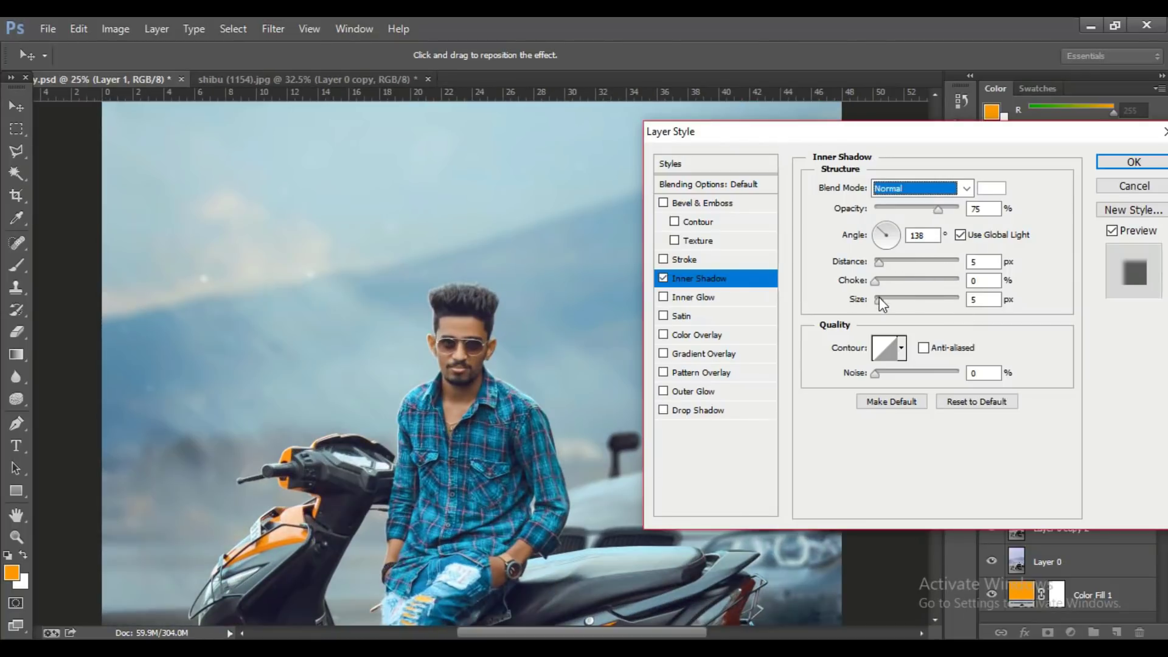
drag(878, 298, 888, 301)
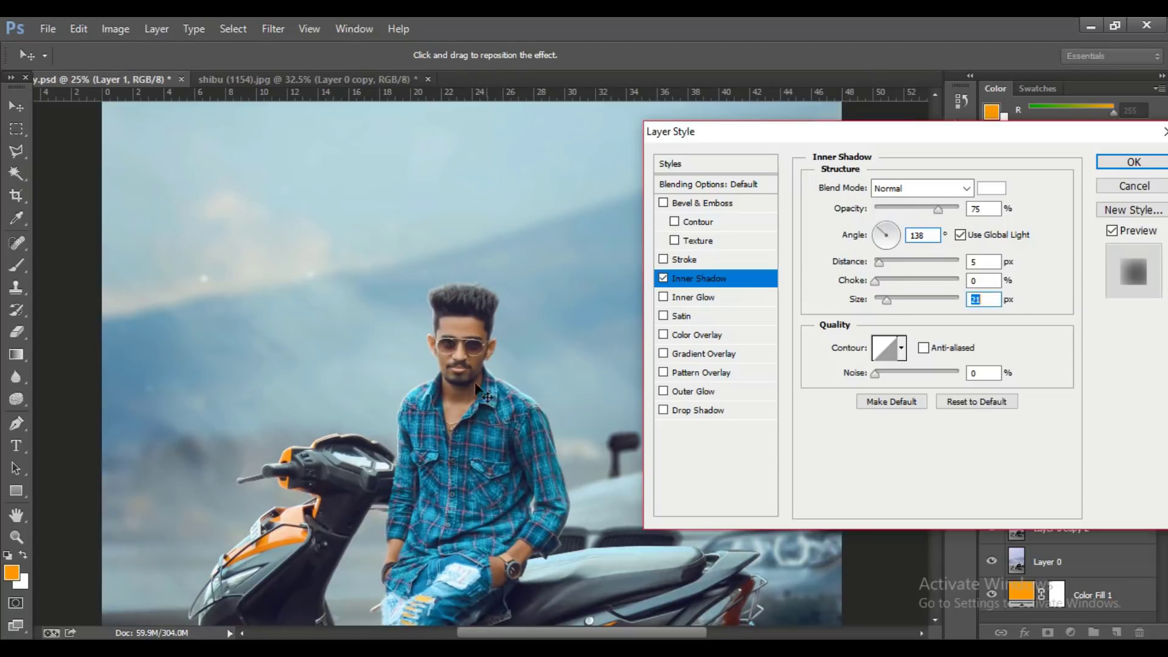
key(ctrl+plus)
key(ctrl+plus)
key(ctrl+plus)
key(ctrl+plus)
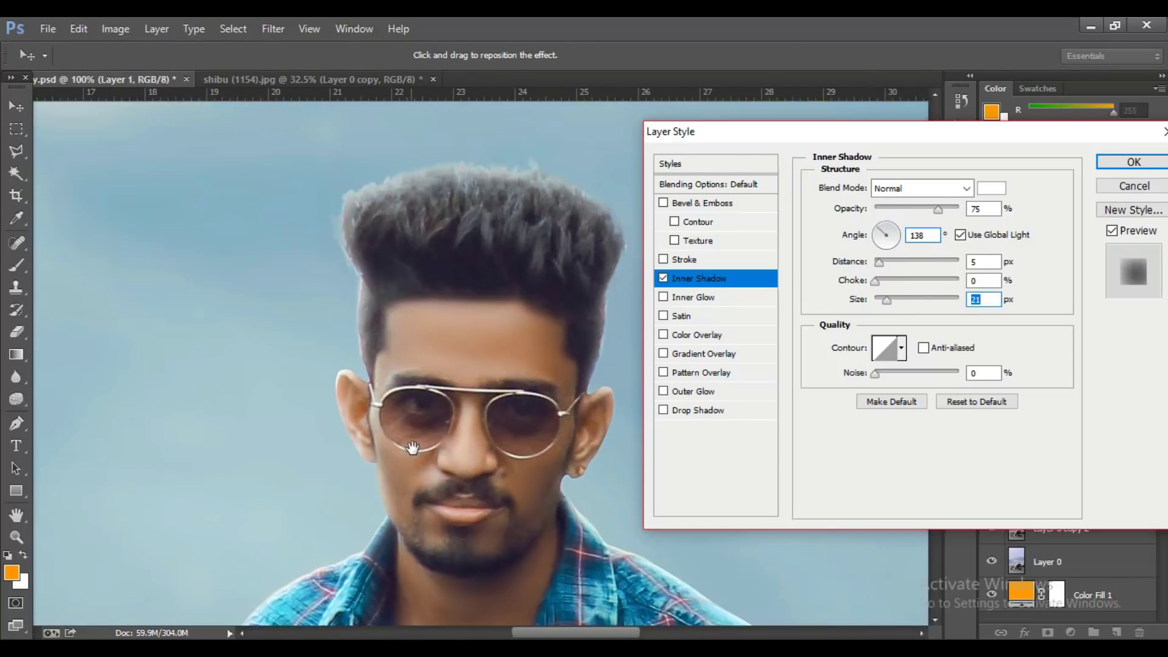
drag(369, 319, 413, 448)
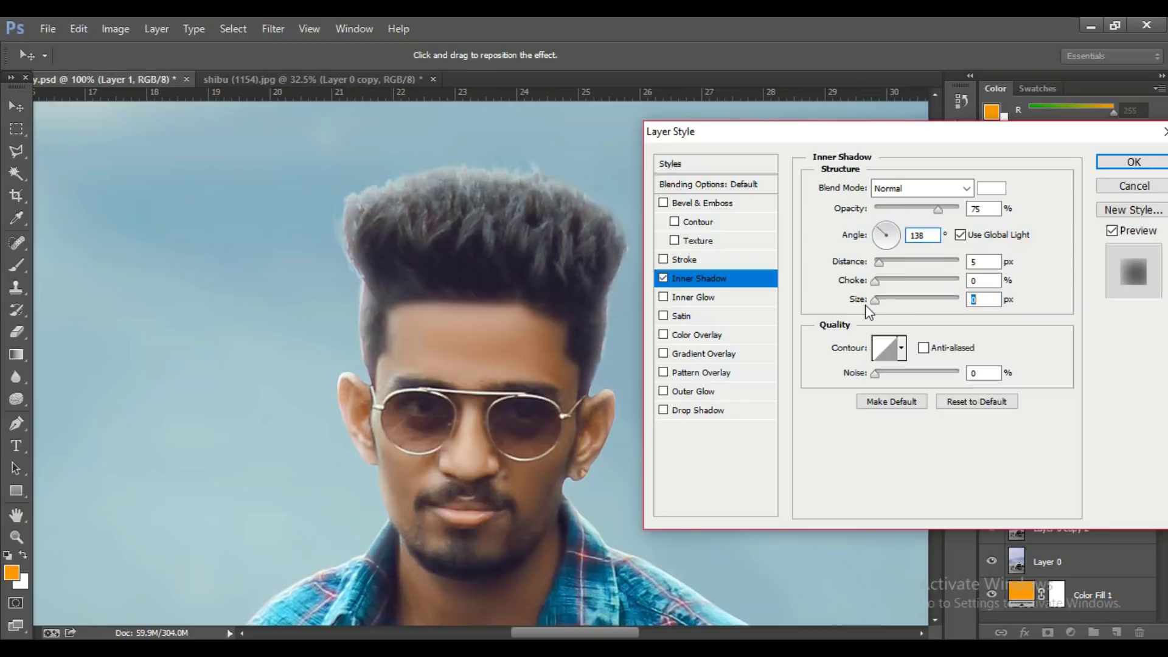
mouse_move(887, 300)
mouse_down()
mouse_move(894, 313)
mouse_move(880, 316)
mouse_up()
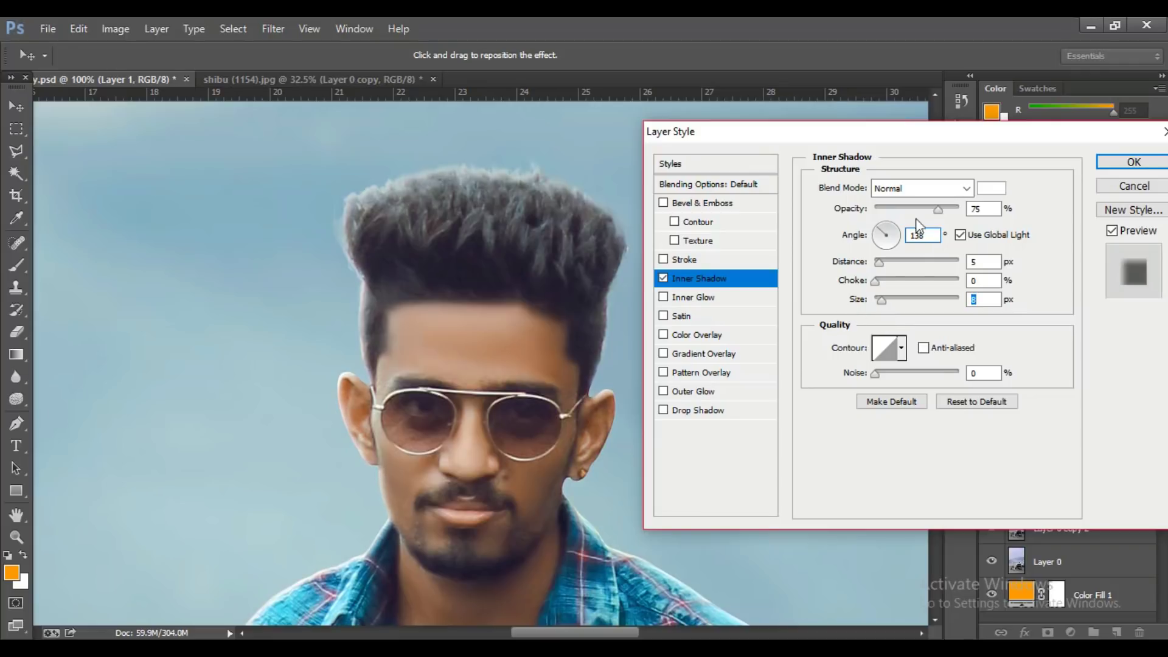
drag(939, 209, 914, 218)
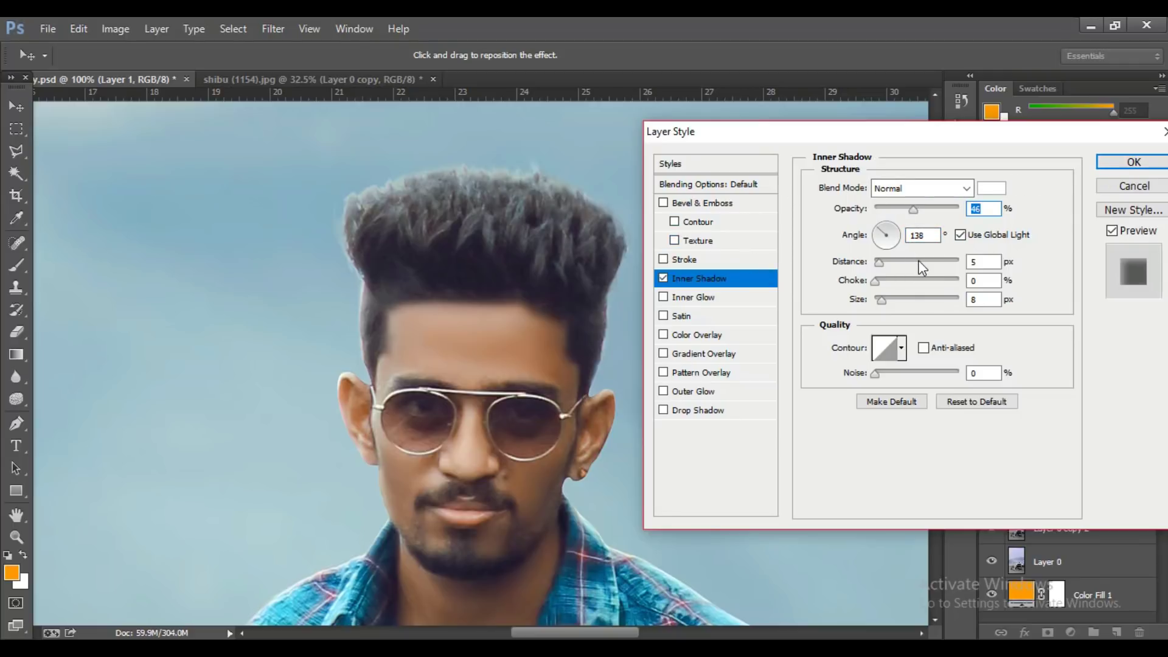
click(959, 236)
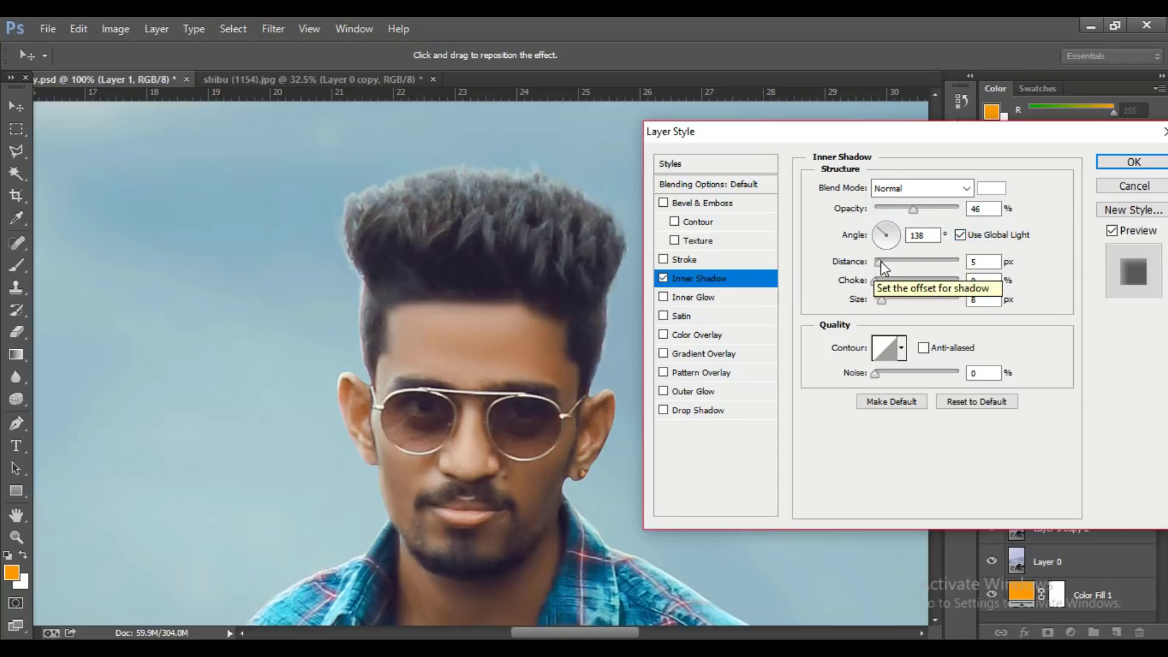
click(914, 210)
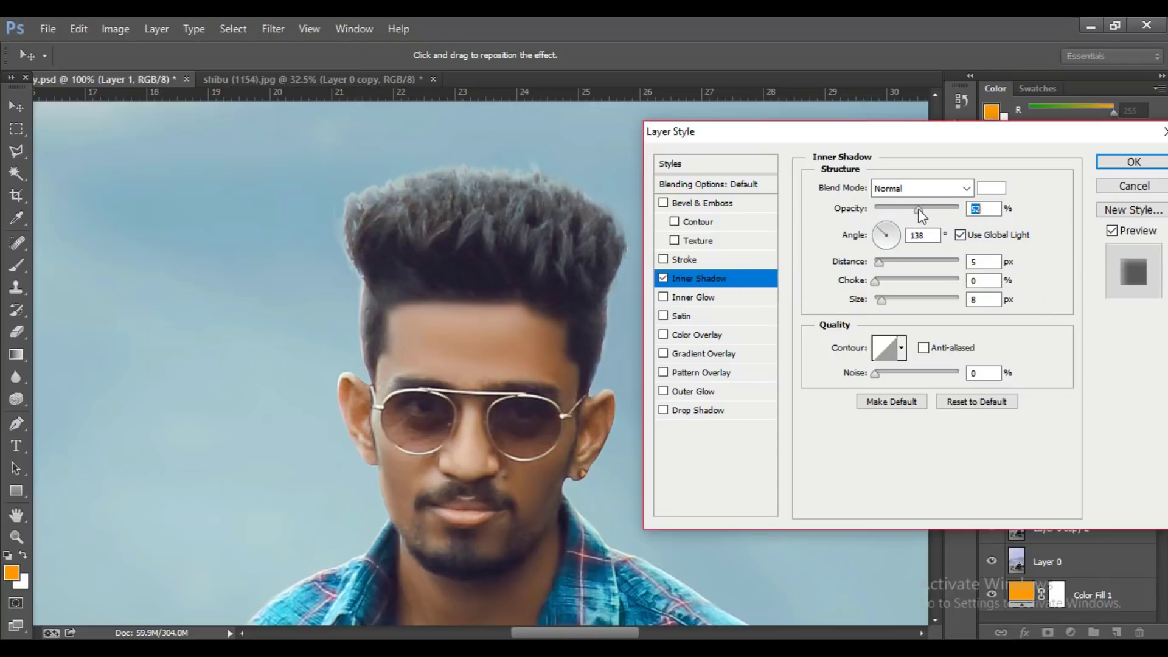
- Apply the inner shadow, split it onto its own layer, Layer 1's Inner Shadow, and select it
click(1111, 159)
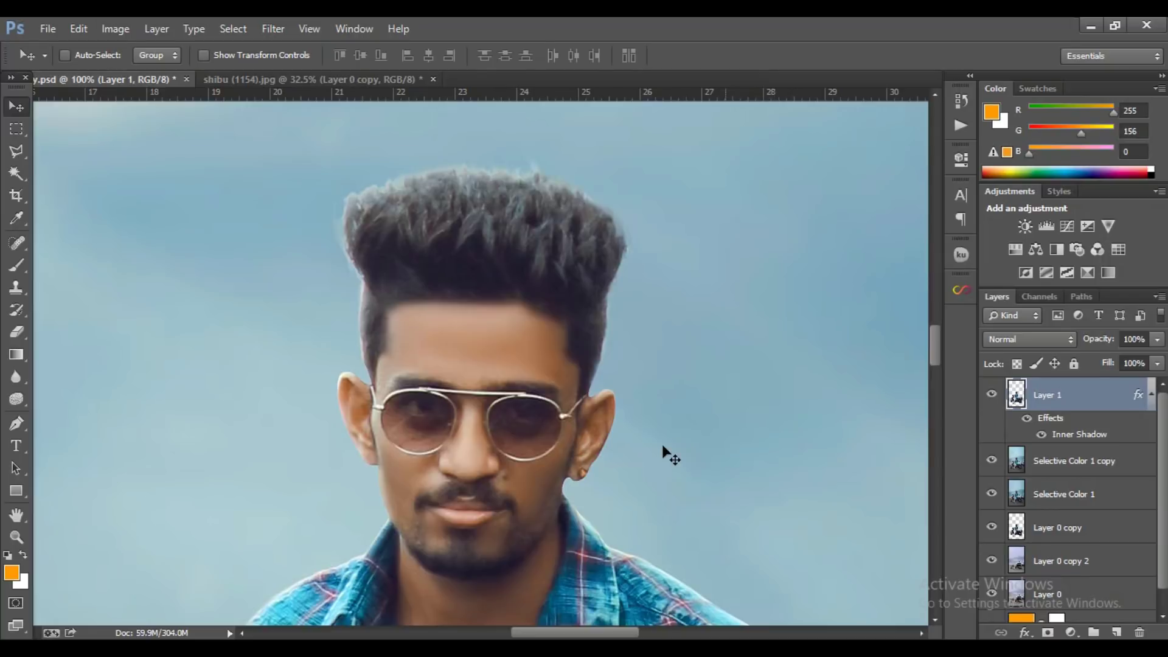
scroll(664, 452, down, 5)
scroll(660, 451, up, 1)
scroll(669, 414, down, 2)
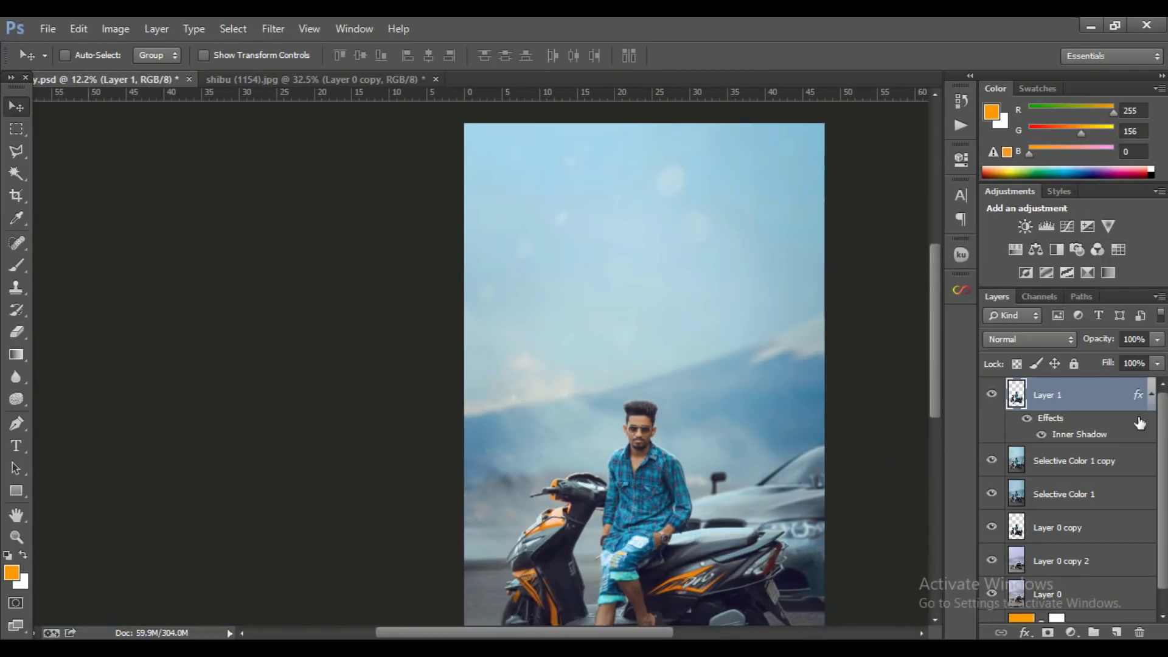
right_click(1146, 397)
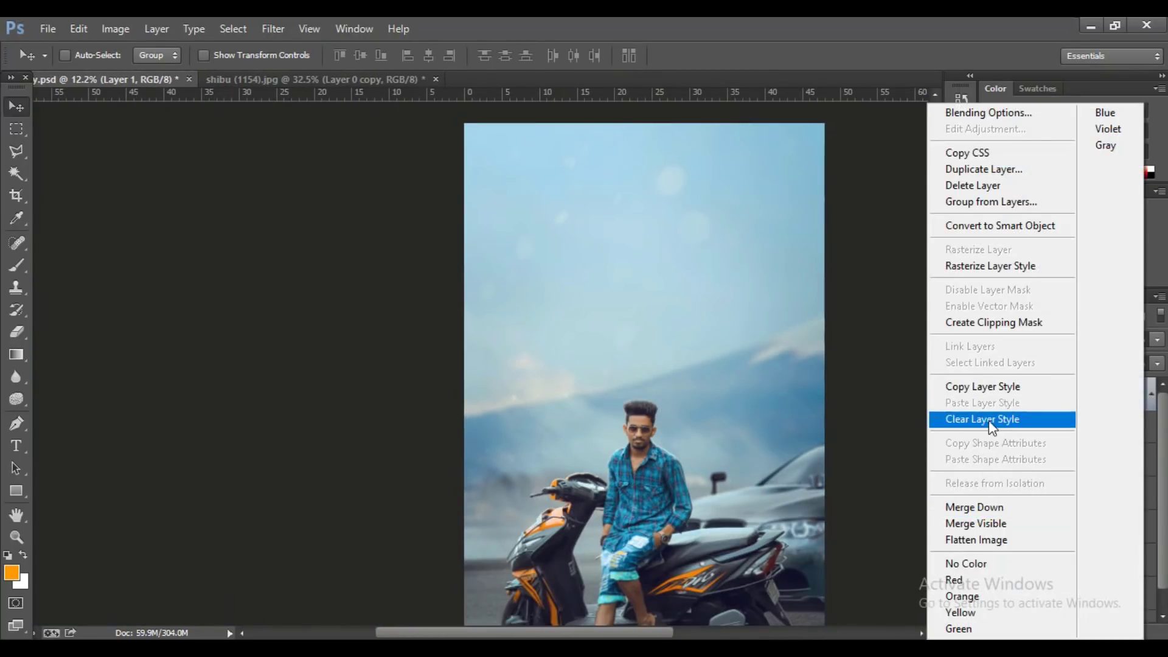
click(871, 521)
right_click(1136, 395)
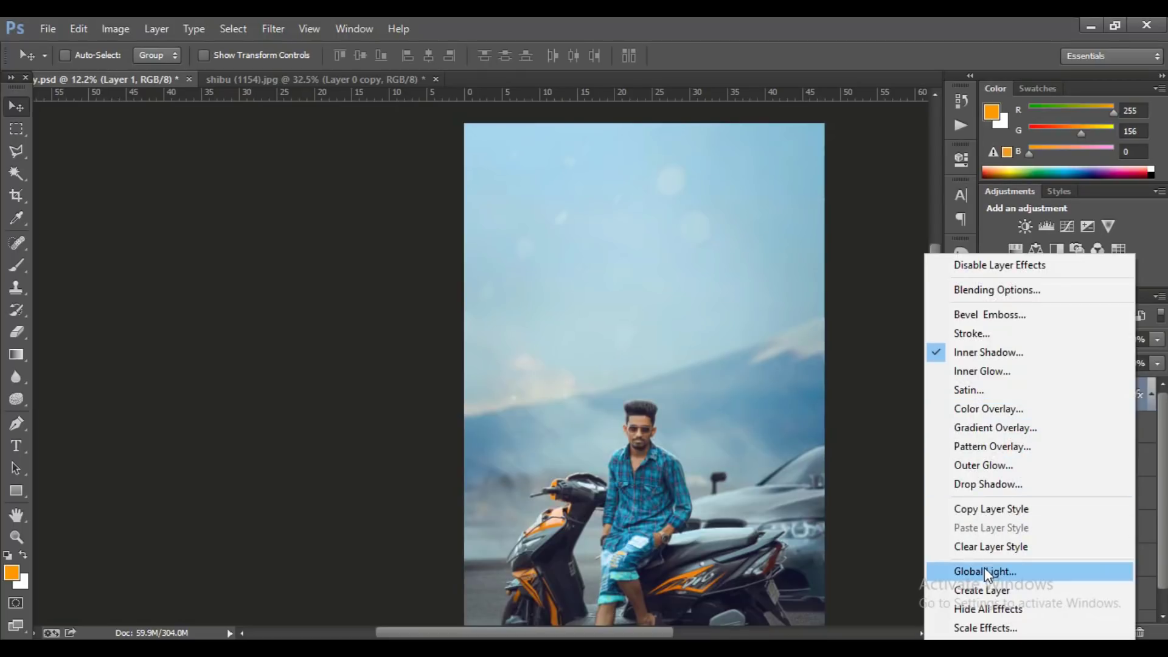
click(981, 585)
scroll(878, 443, up, 1)
scroll(712, 469, up, 2)
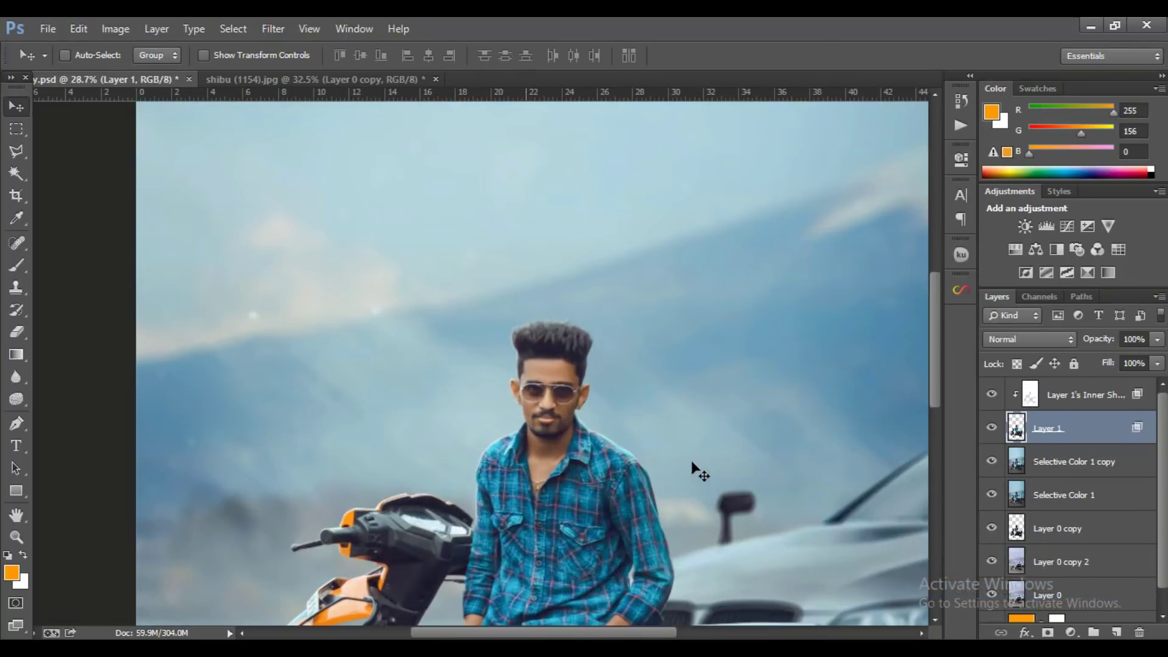
click(1059, 400)
- Erase the excess white glow over the man's jeans with the Eraser
click(19, 335)
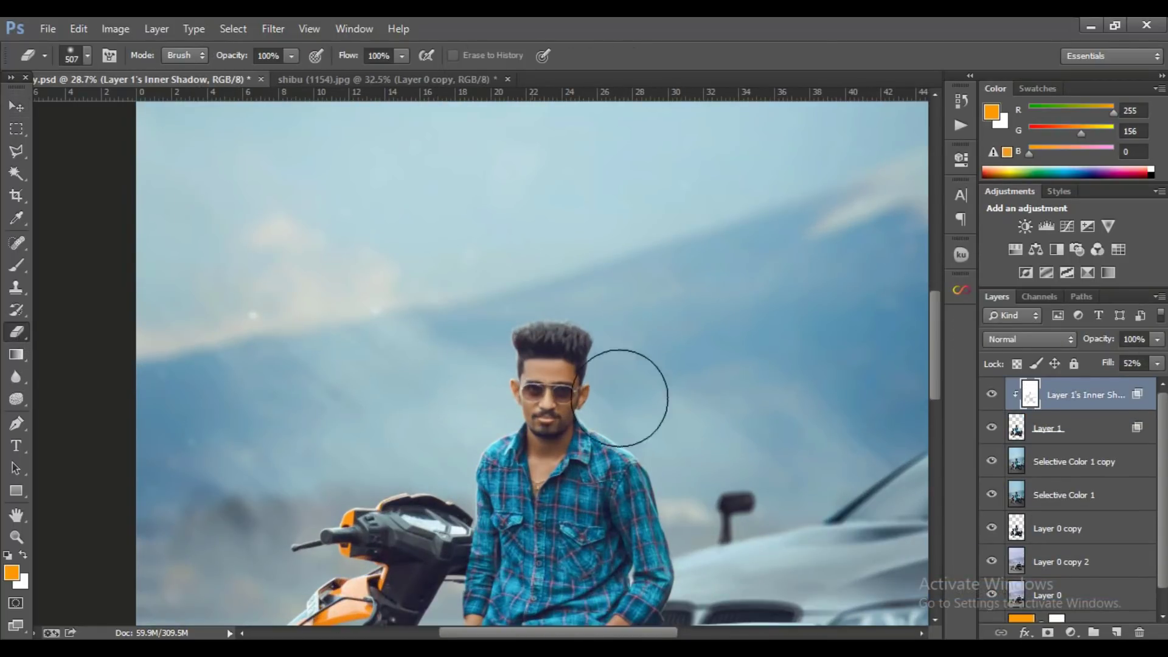
scroll(611, 461, up, 1)
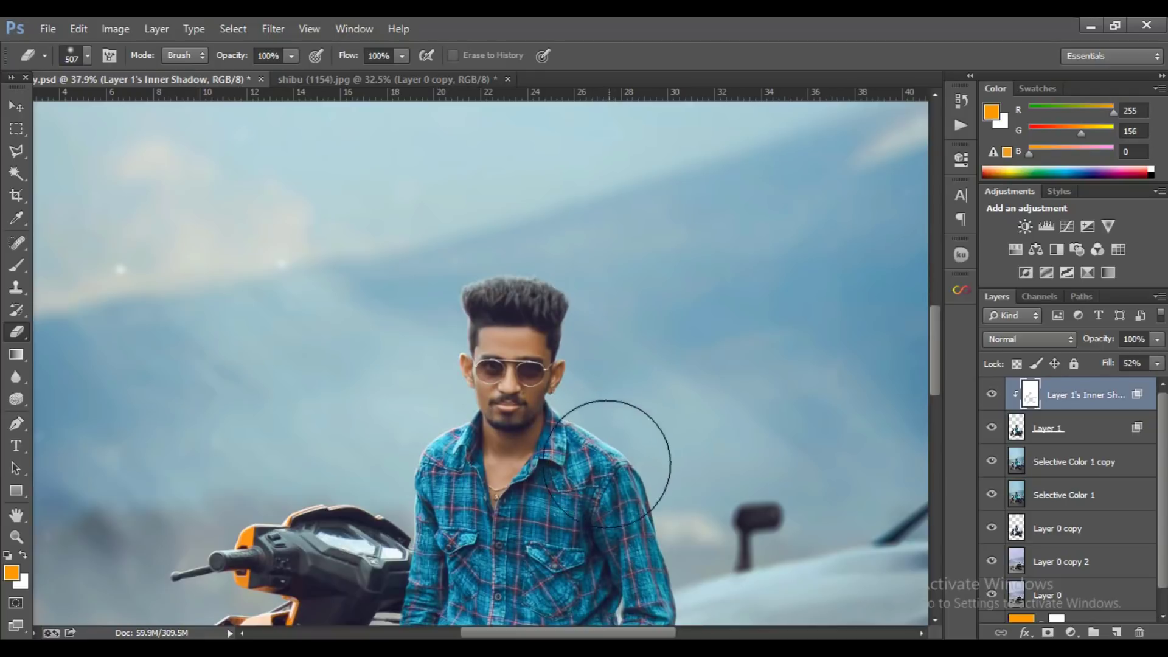
drag(623, 332, 655, 198)
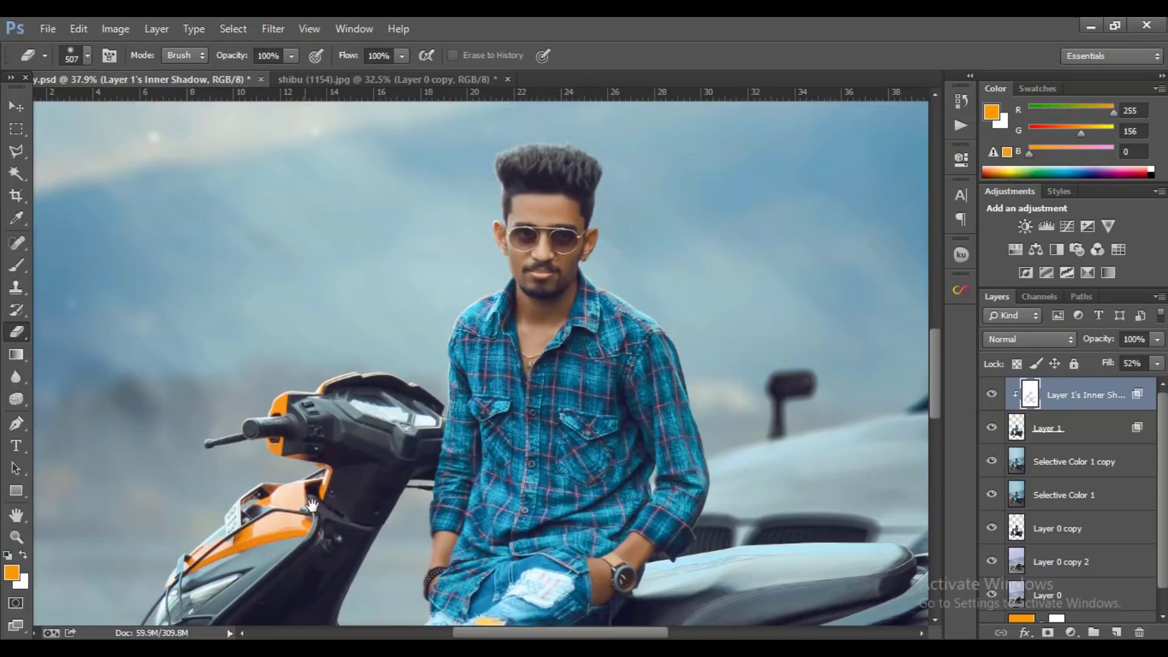
drag(306, 517, 397, 341)
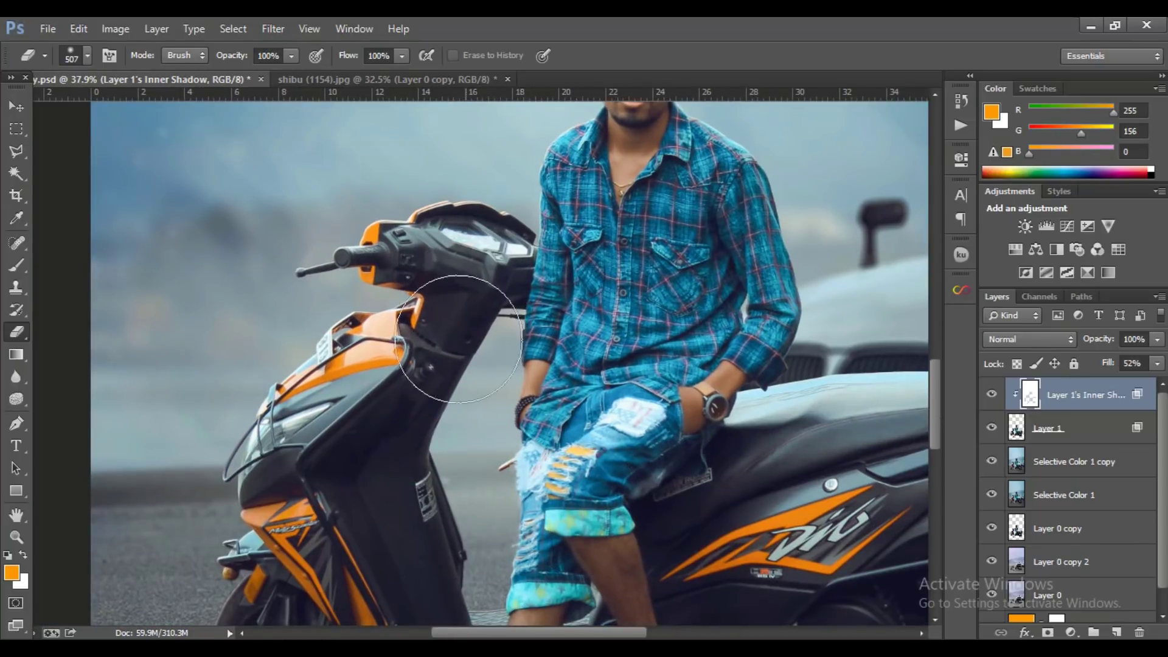
scroll(433, 531, down, 5)
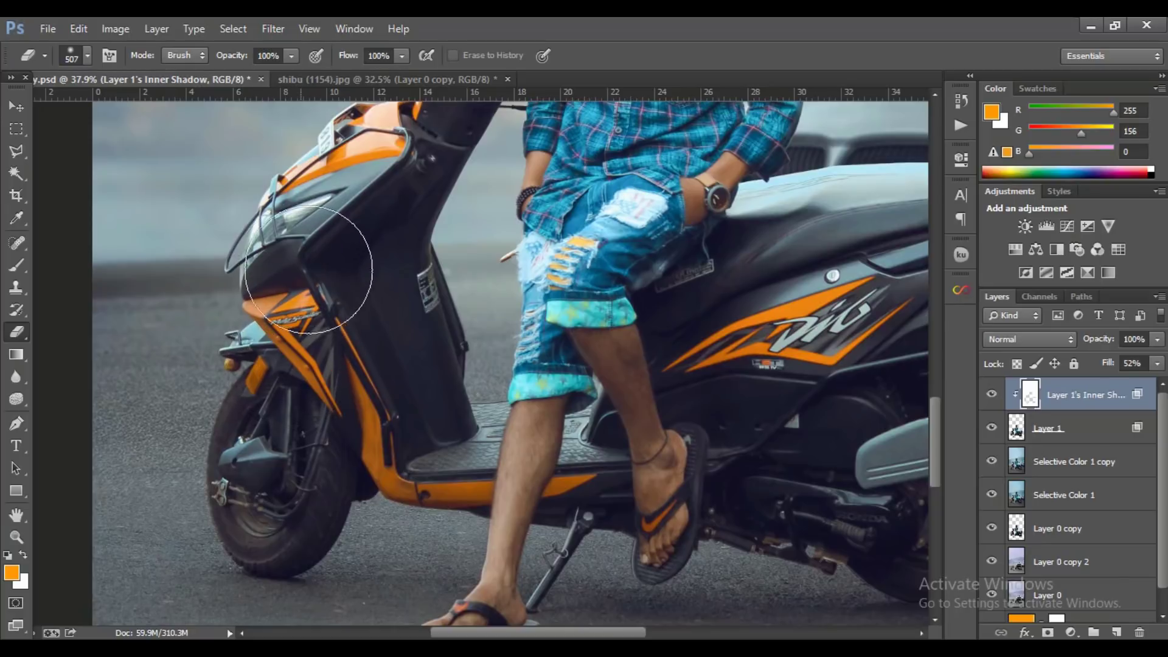
scroll(387, 304, down, 3)
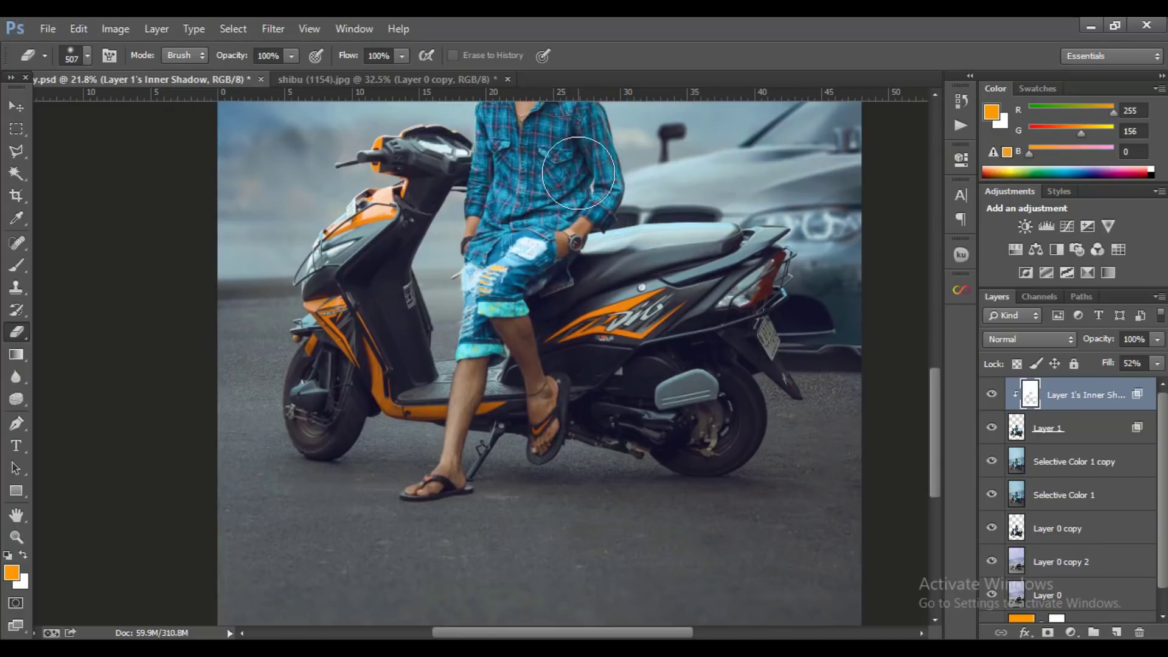
drag(578, 173, 556, 348)
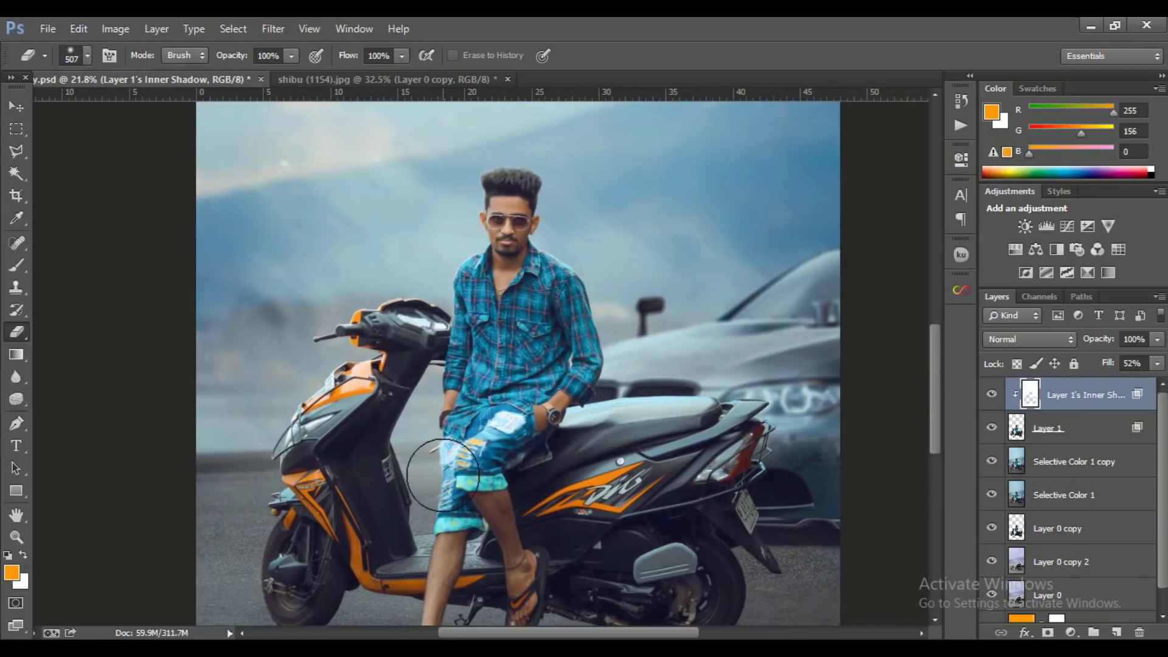
scroll(443, 475, up, 3)
scroll(687, 406, down, 2)
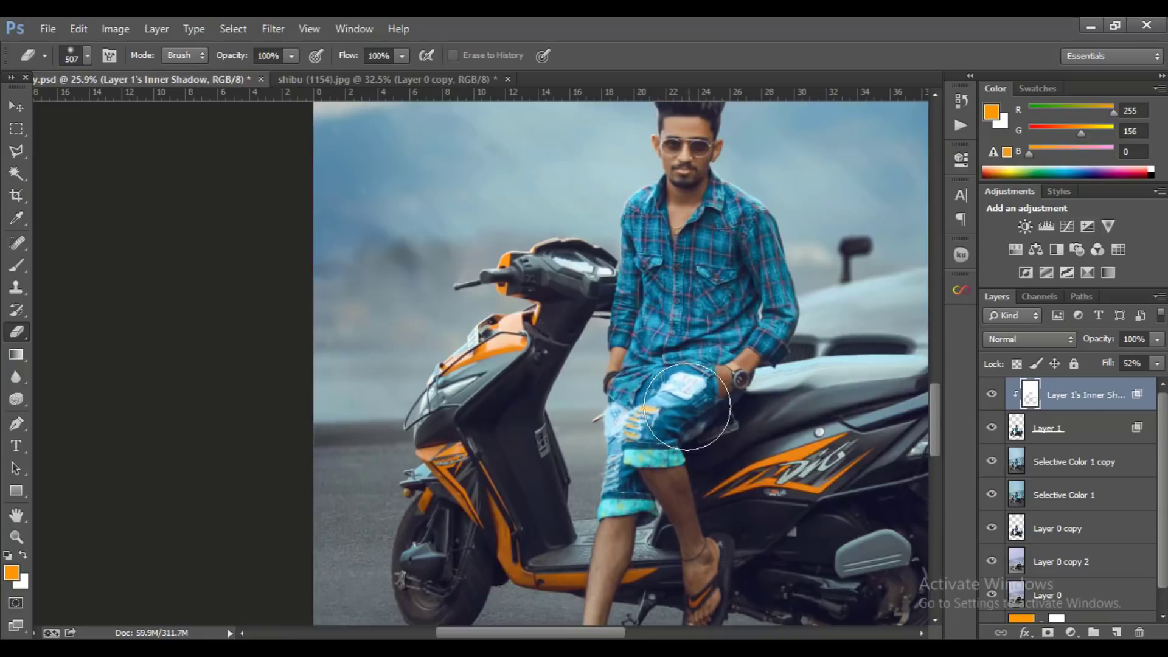
scroll(686, 406, down, 2)
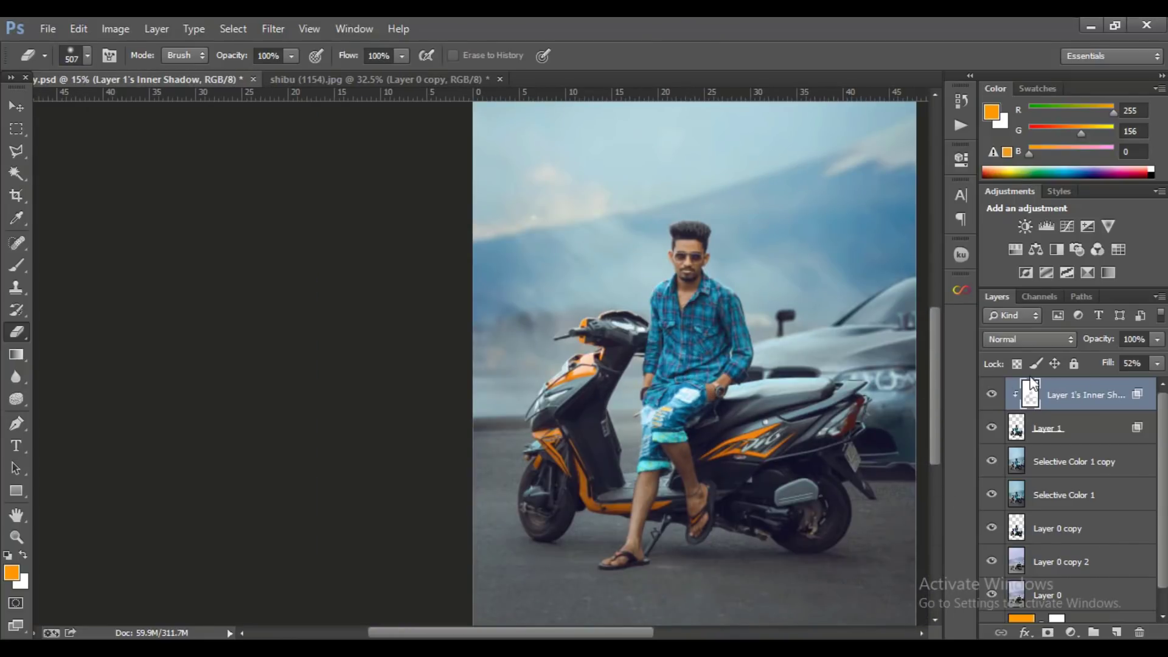
- Merge the three top rim-light layers into one layer
shift+click(1094, 428)
shift+click(1086, 462)
right_click(1082, 461)
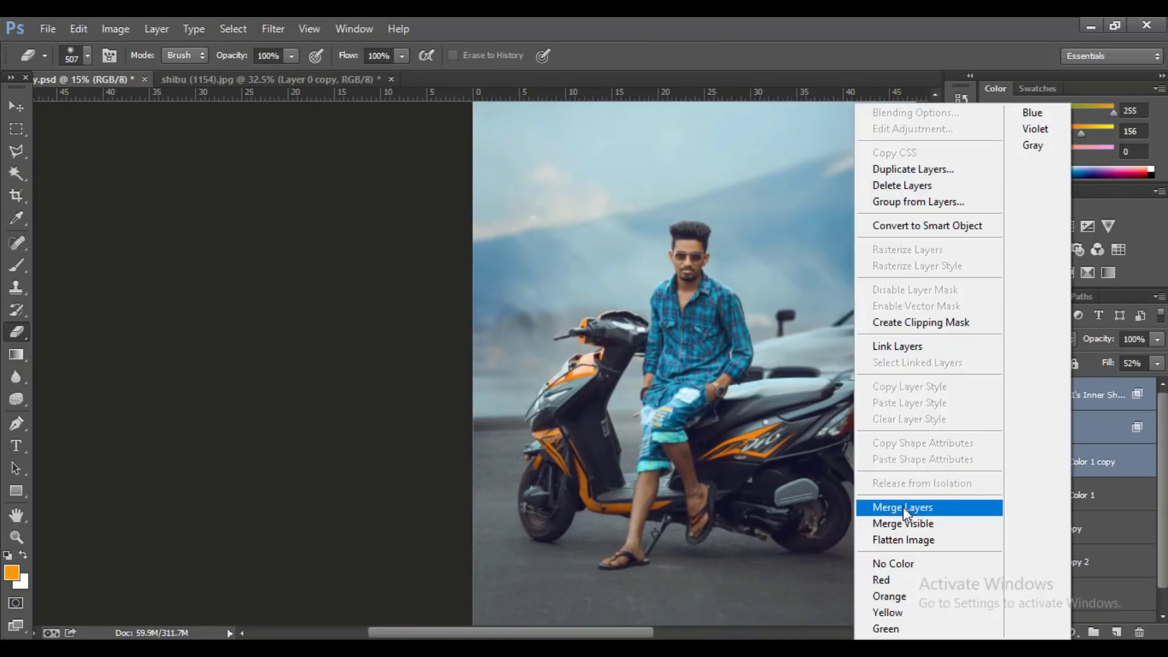
click(903, 506)
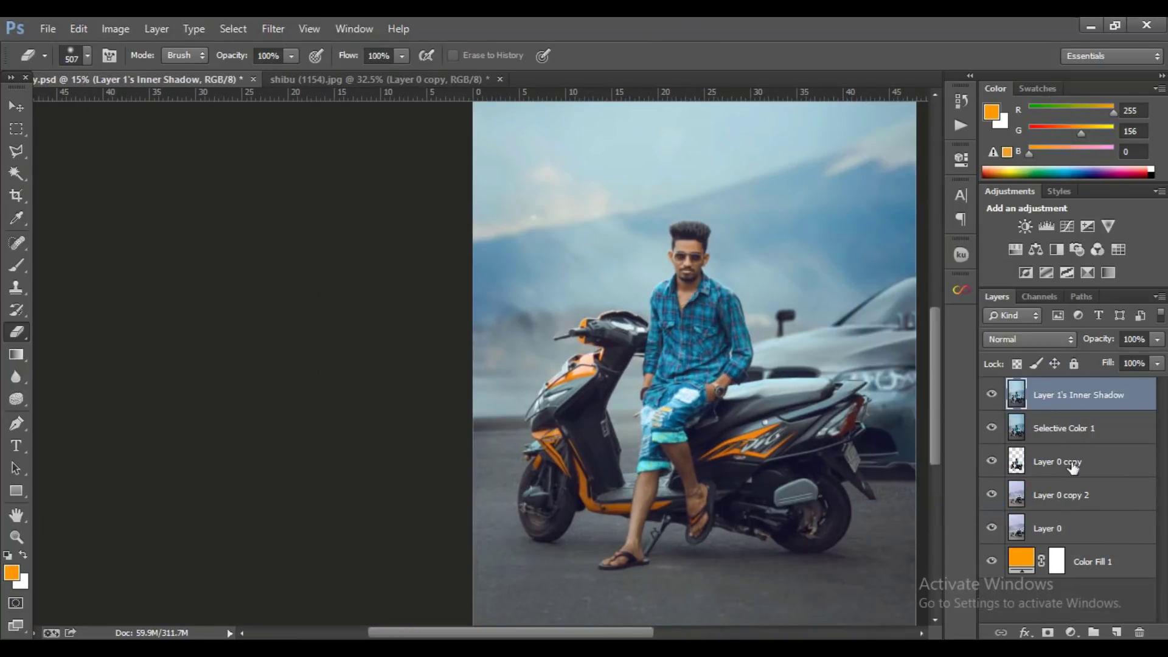
- Trace the scooter's visor wire with a Pen path and turn it into a selection
click(16, 152)
scroll(547, 429, up, 5)
scroll(547, 429, up, 2)
scroll(518, 463, up, 2)
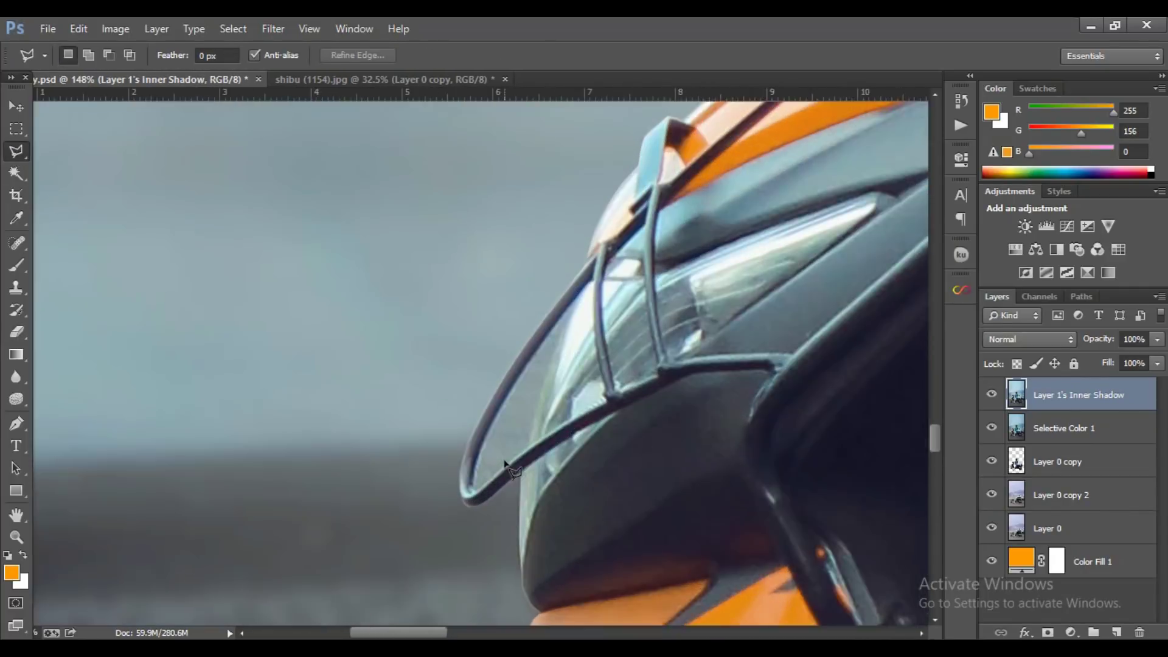
scroll(467, 515, up, 1)
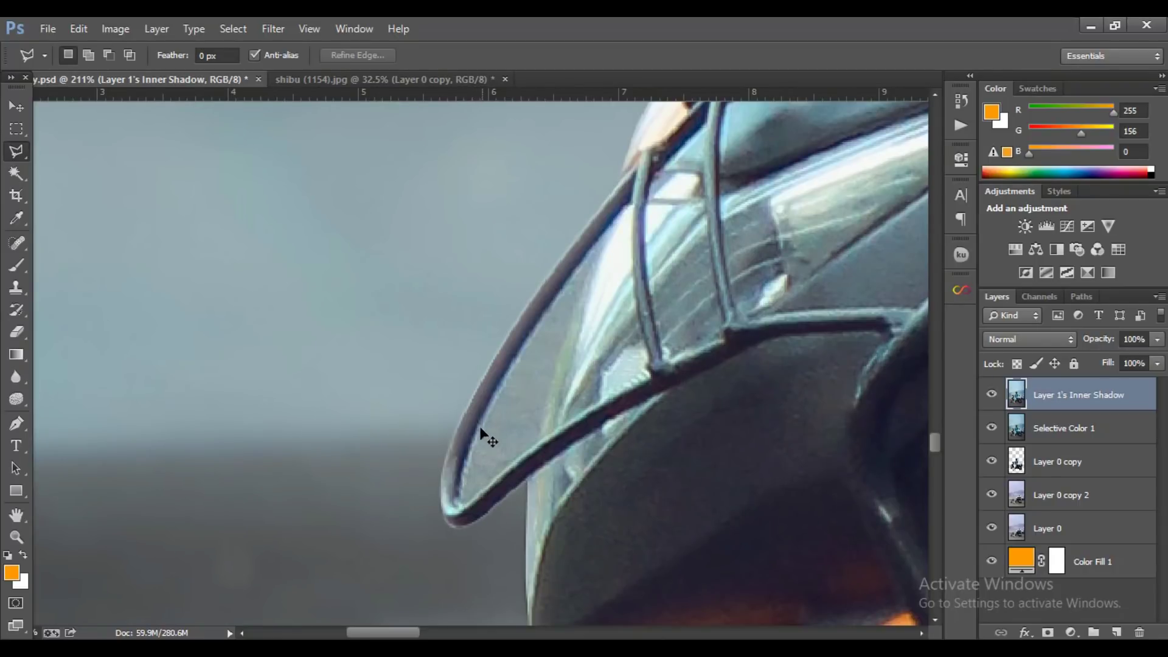
click(16, 422)
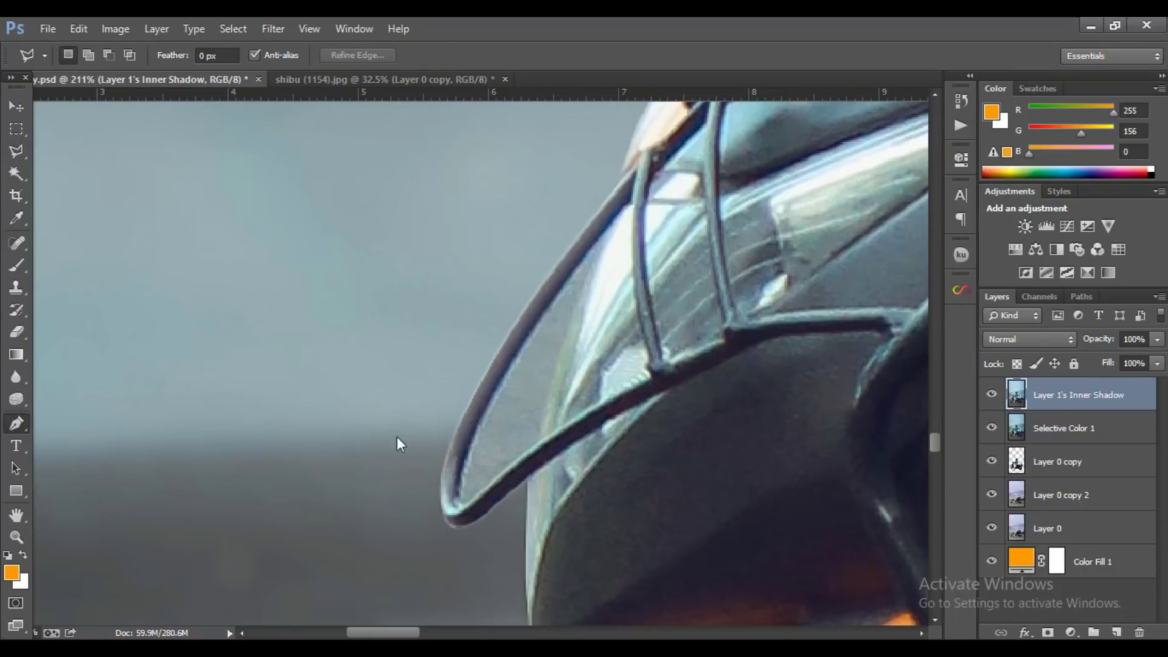
click(460, 502)
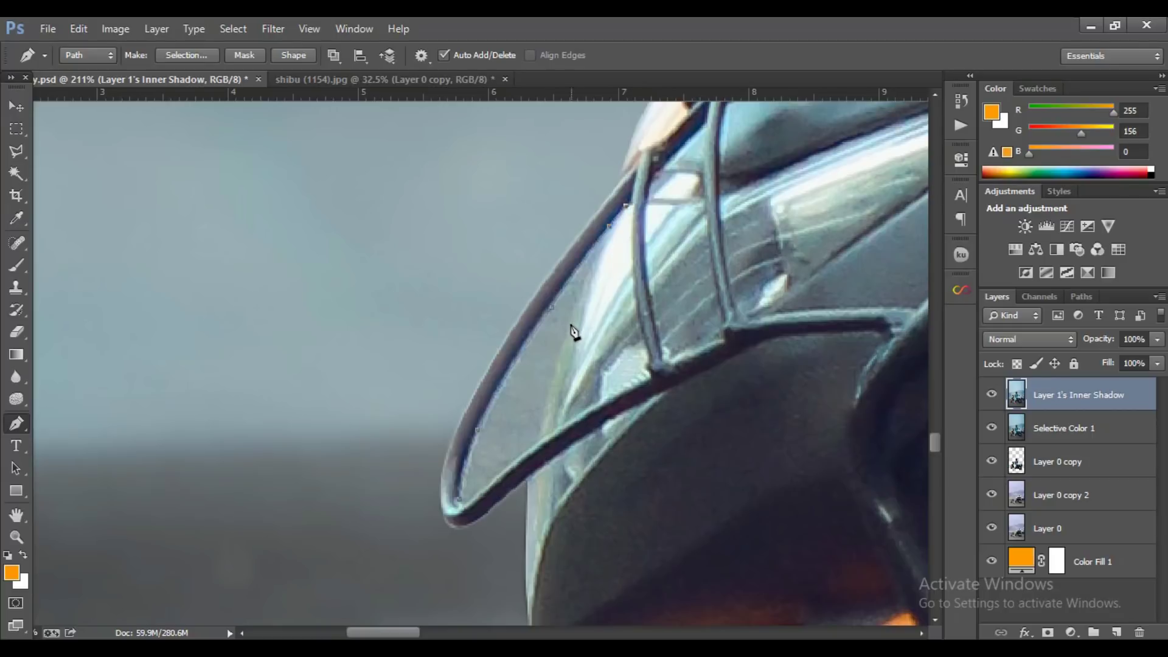
drag(560, 366, 551, 384)
right_click(496, 474)
click(594, 181)
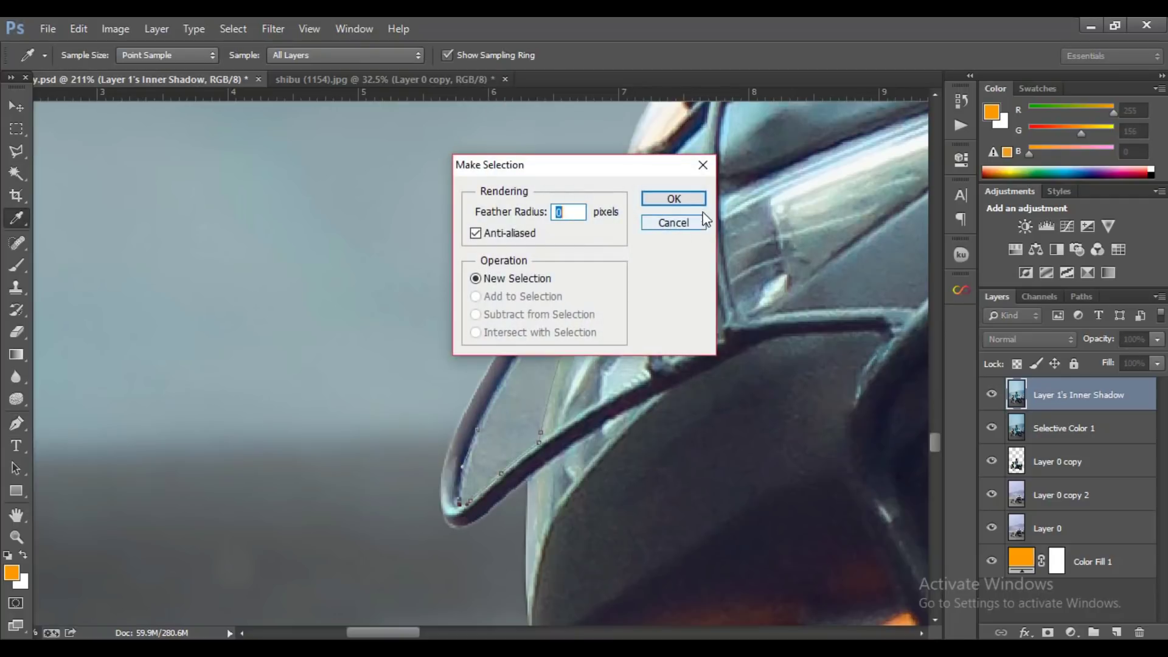
click(671, 200)
- Clone grey backdrop into the gap inside the visor wire, then deselect
scroll(560, 338, down, 5)
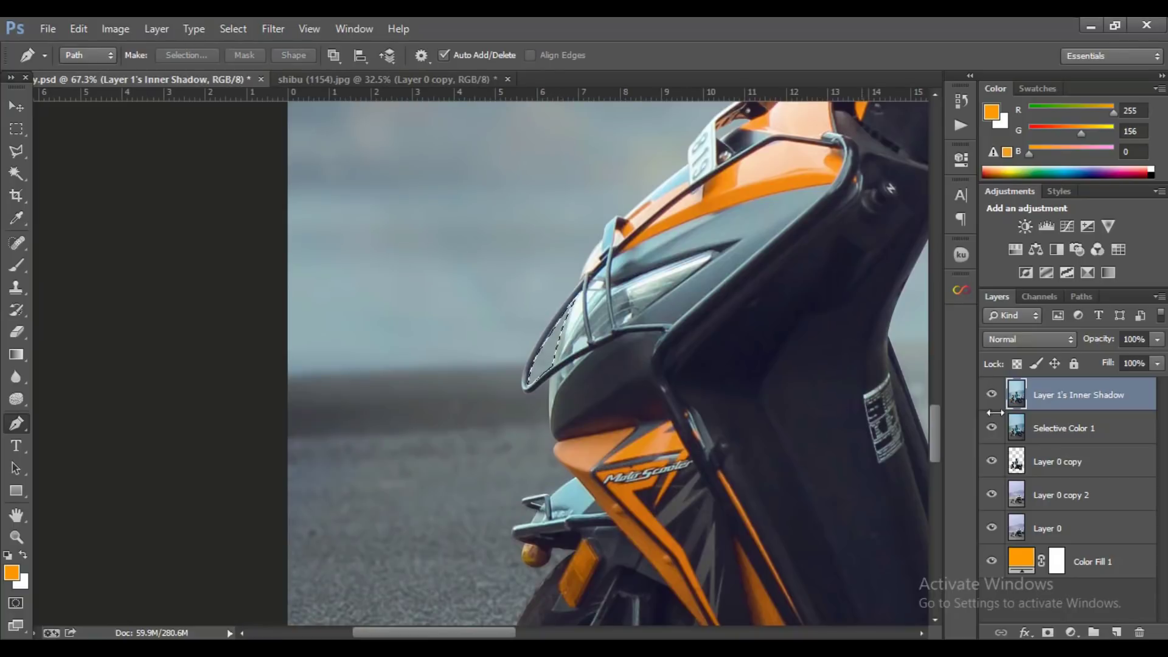
click(16, 287)
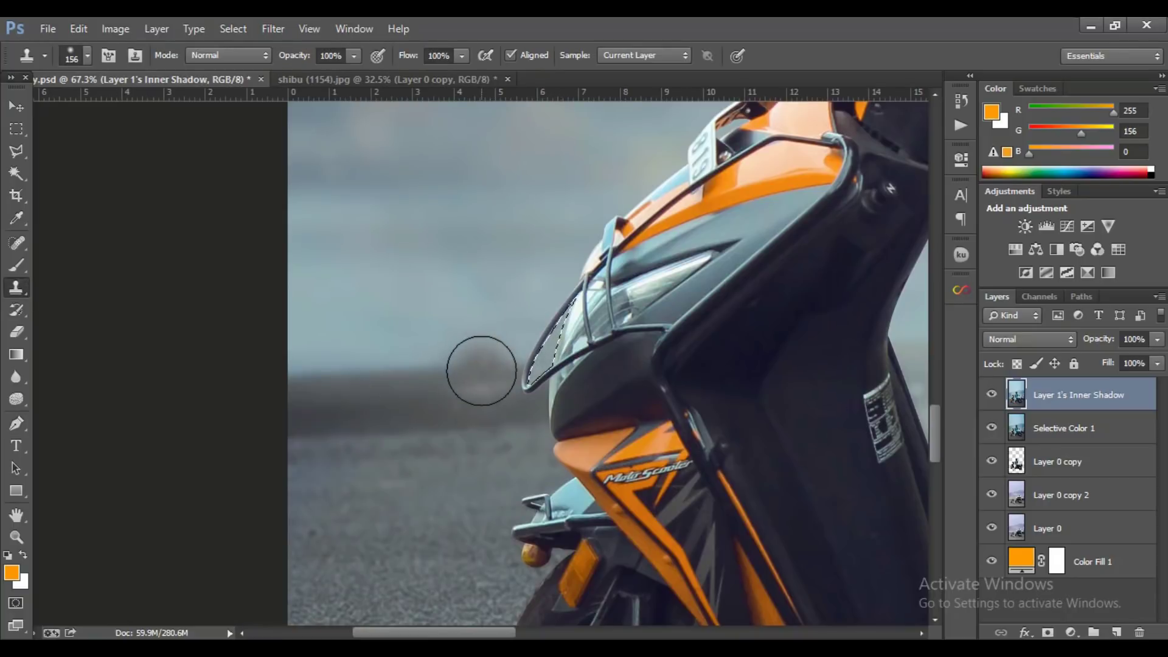
alt+click(478, 365)
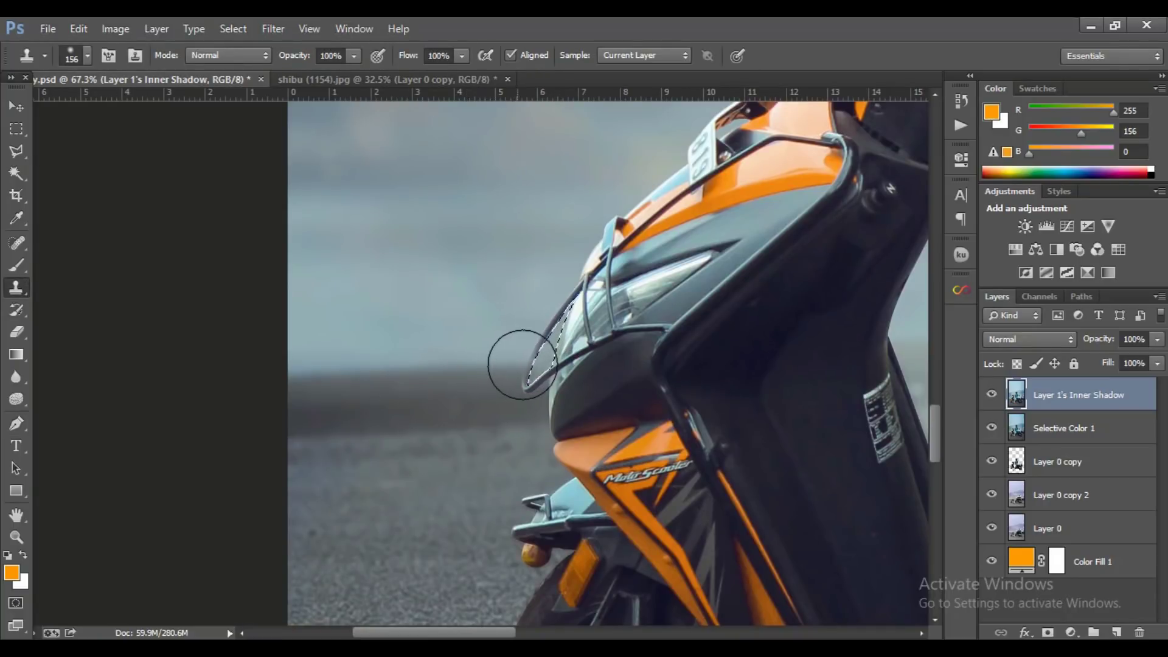
drag(549, 351, 561, 317)
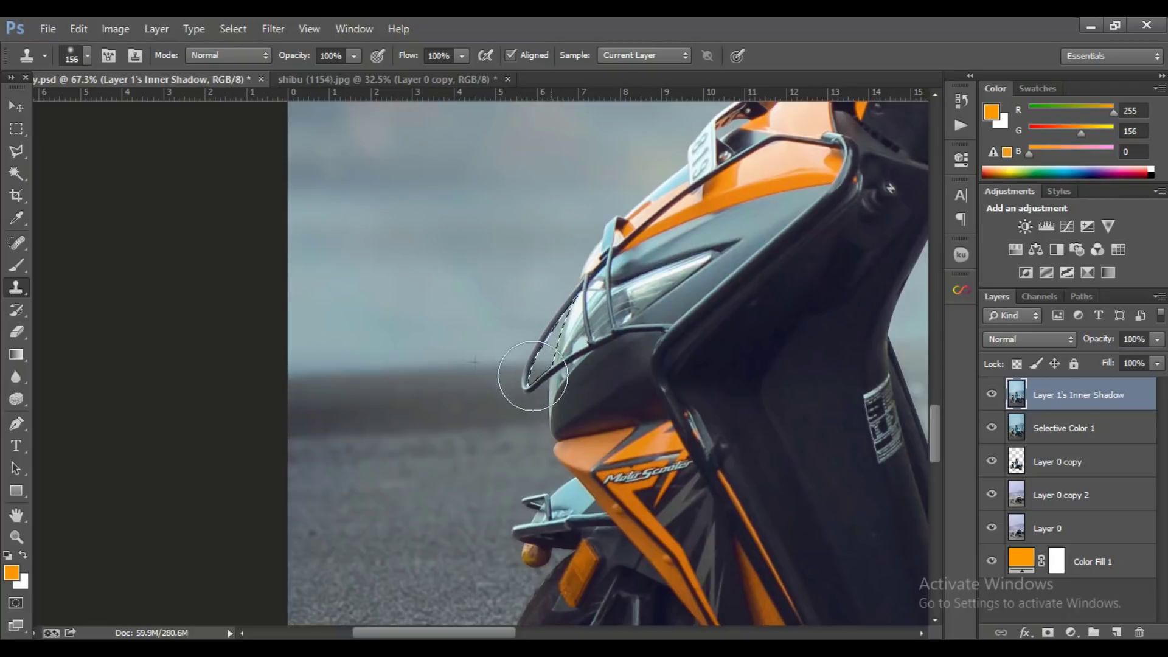
key(ctrl+d)
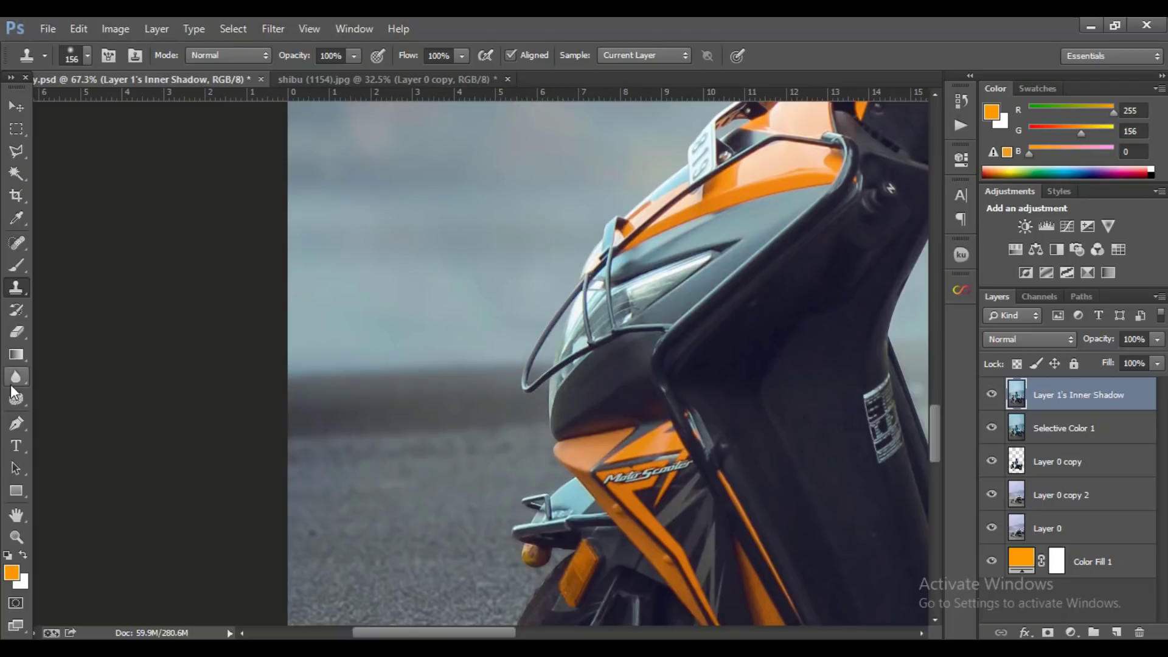
- Blur the visor wire's cut-out edge, then the front tyre edges with a 27 px brush
click(16, 376)
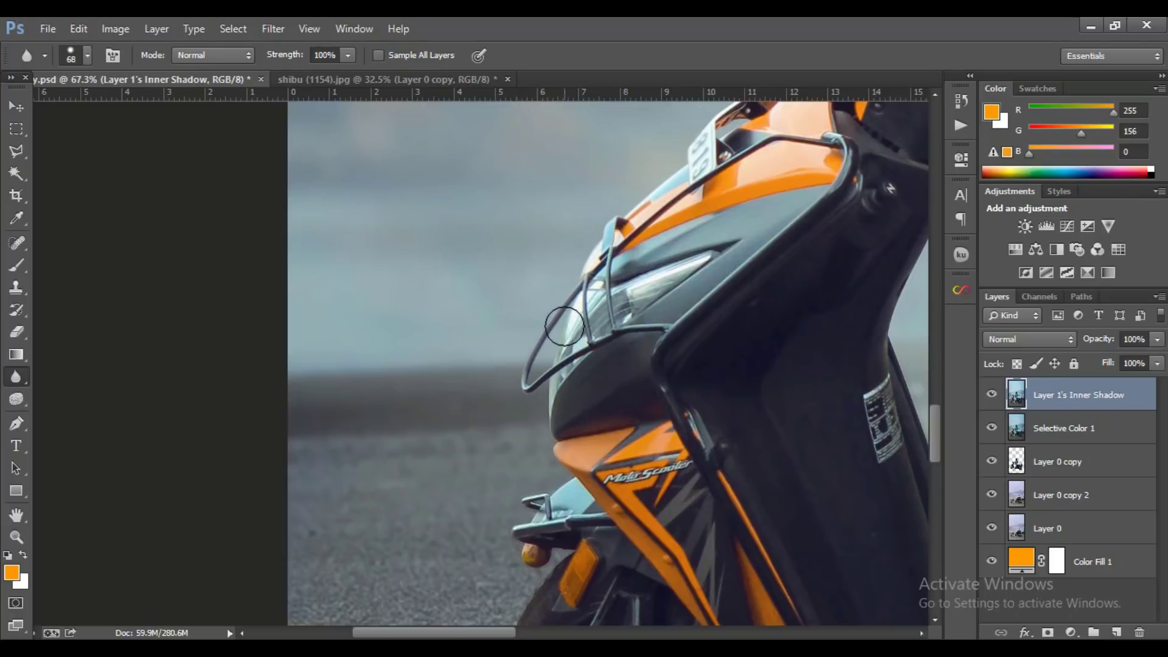
drag(565, 326, 530, 394)
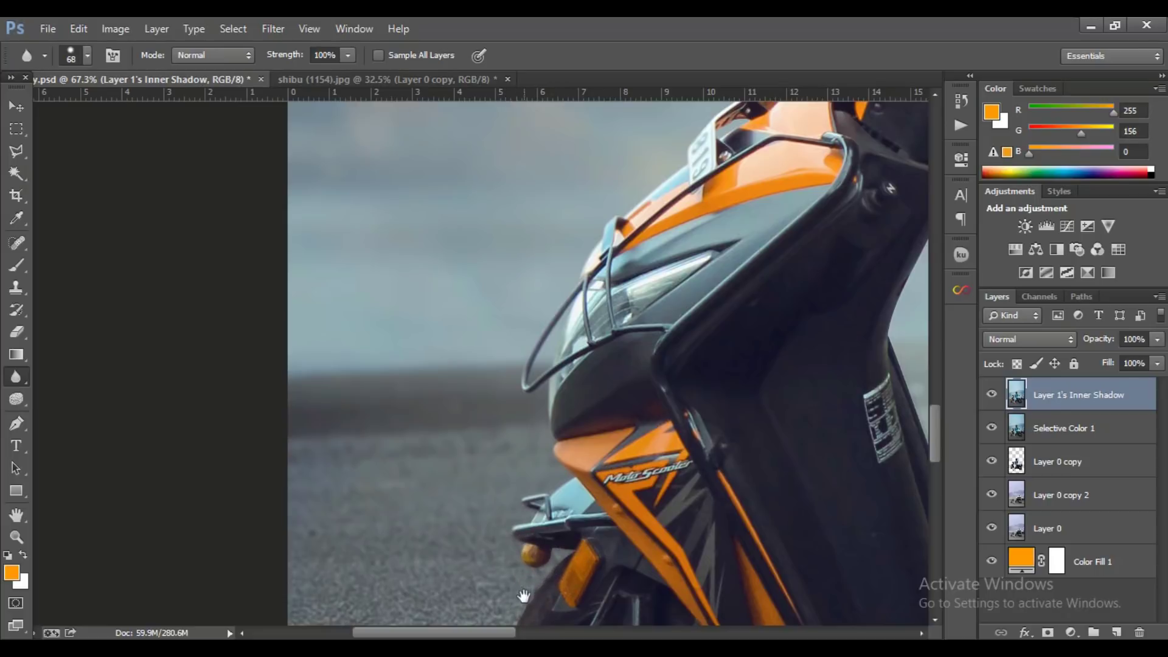
drag(523, 596, 532, 386)
drag(486, 552, 487, 365)
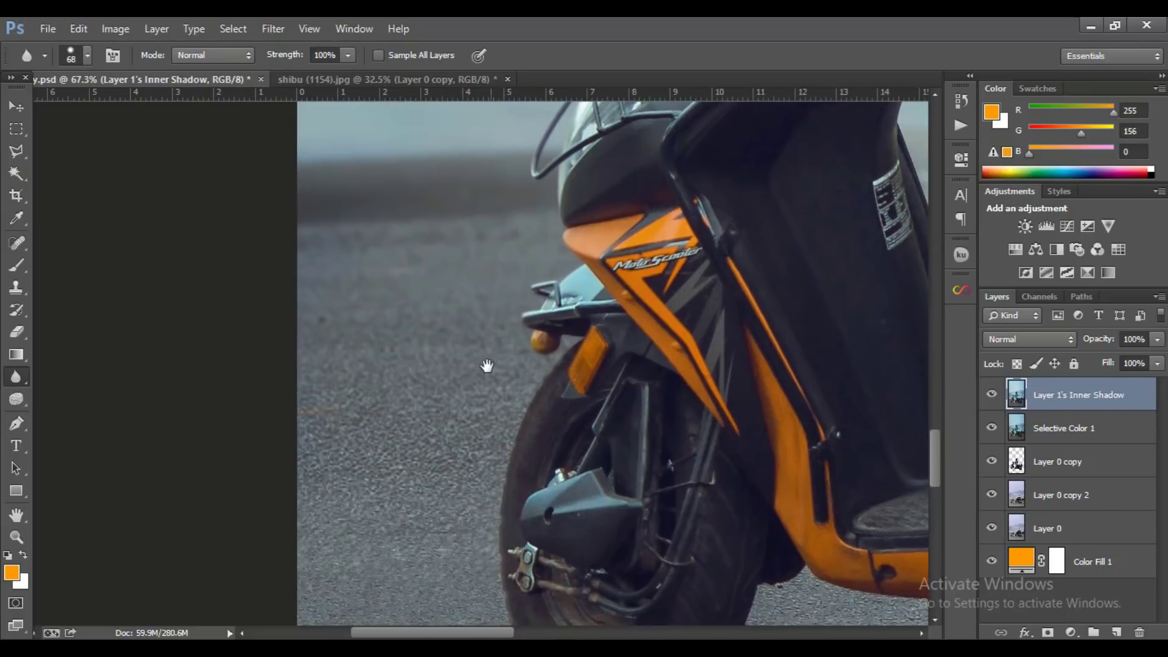
right_click(533, 312)
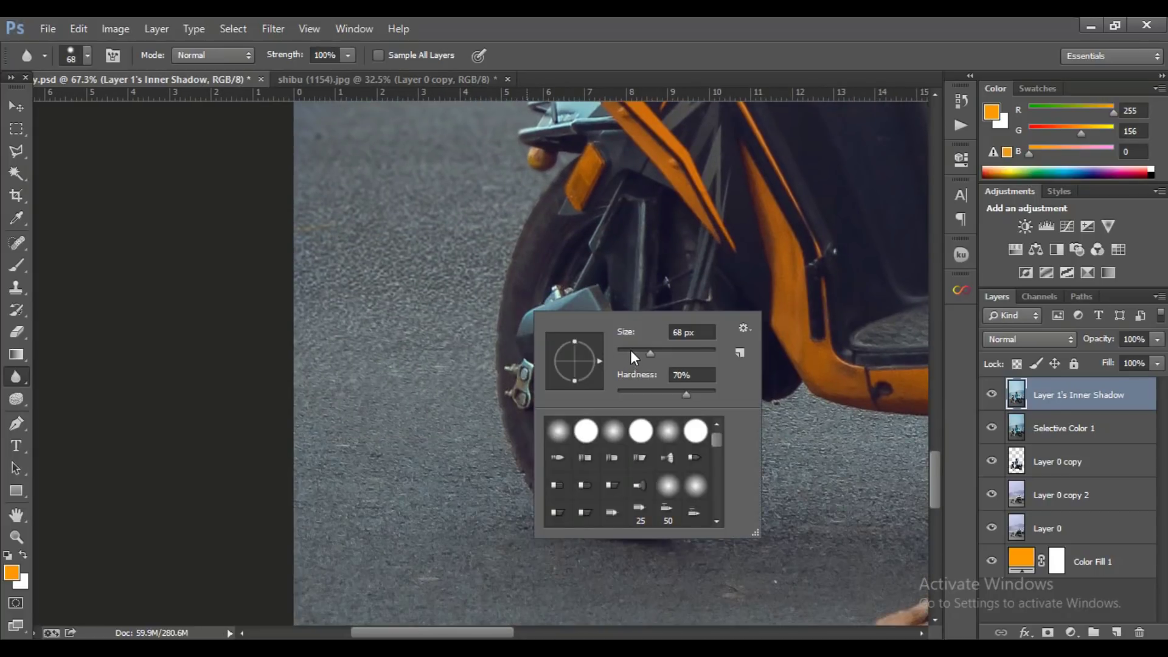
drag(630, 349, 621, 349)
key(Return)
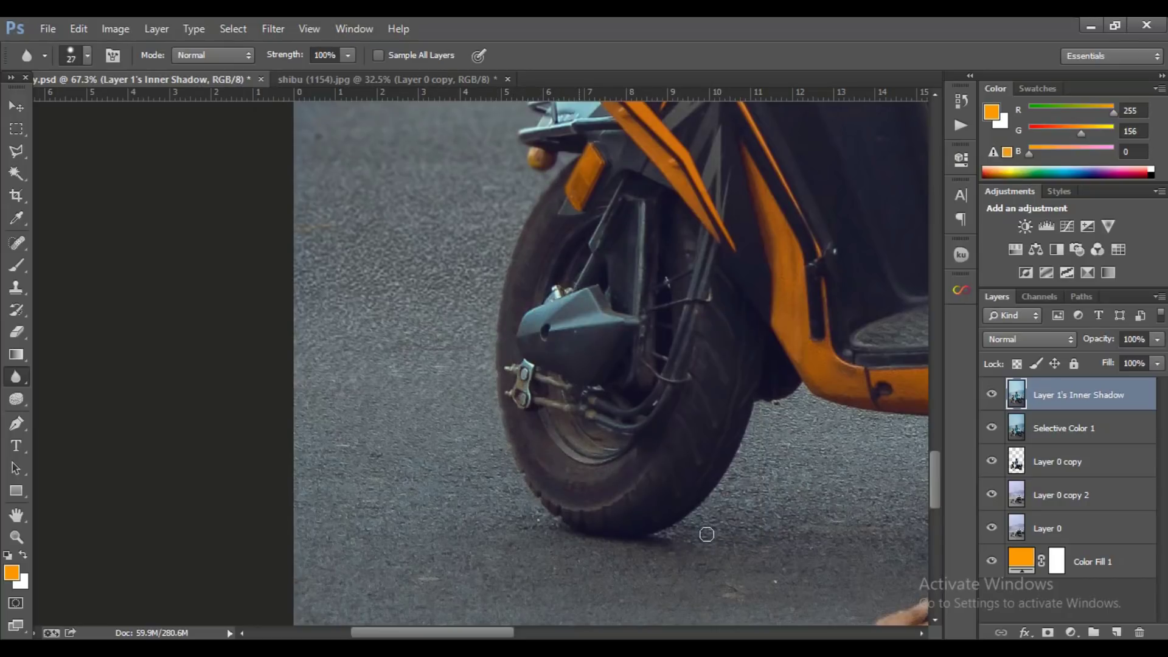
scroll(681, 467, down, 3)
scroll(609, 366, down, 2)
- Place the round logo in the image's top-left corner
scroll(481, 271, down, 2)
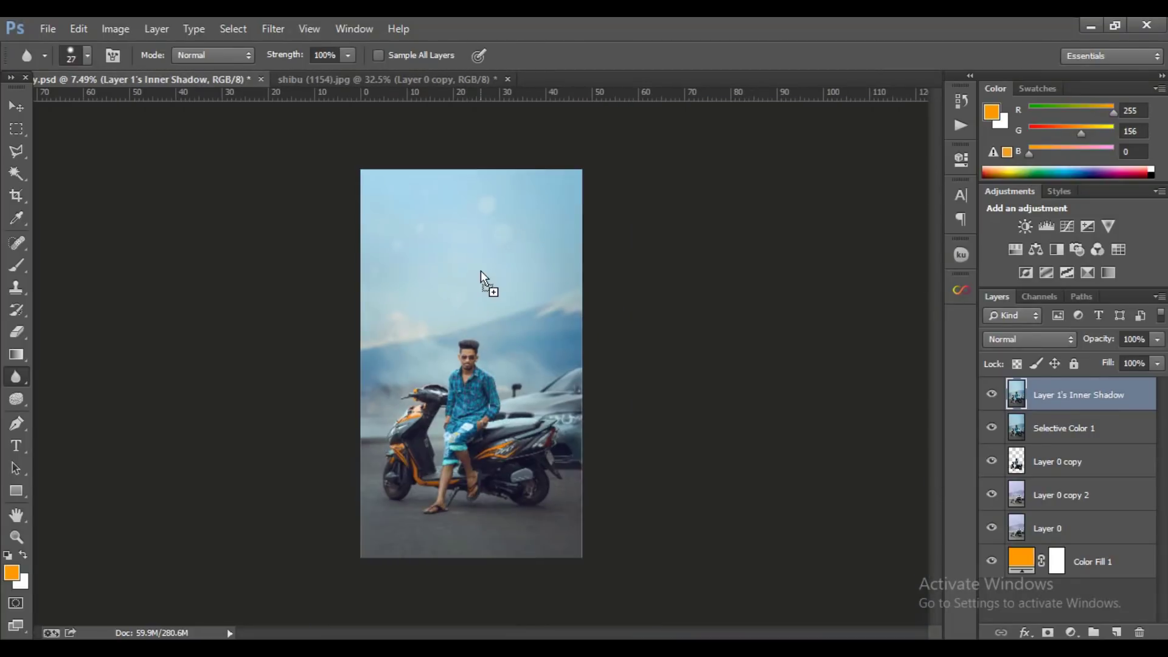
key(ctrl+t)
click(481, 271)
mouse_move(497, 369)
mouse_down()
mouse_move(401, 167)
mouse_move(359, 149)
mouse_up()
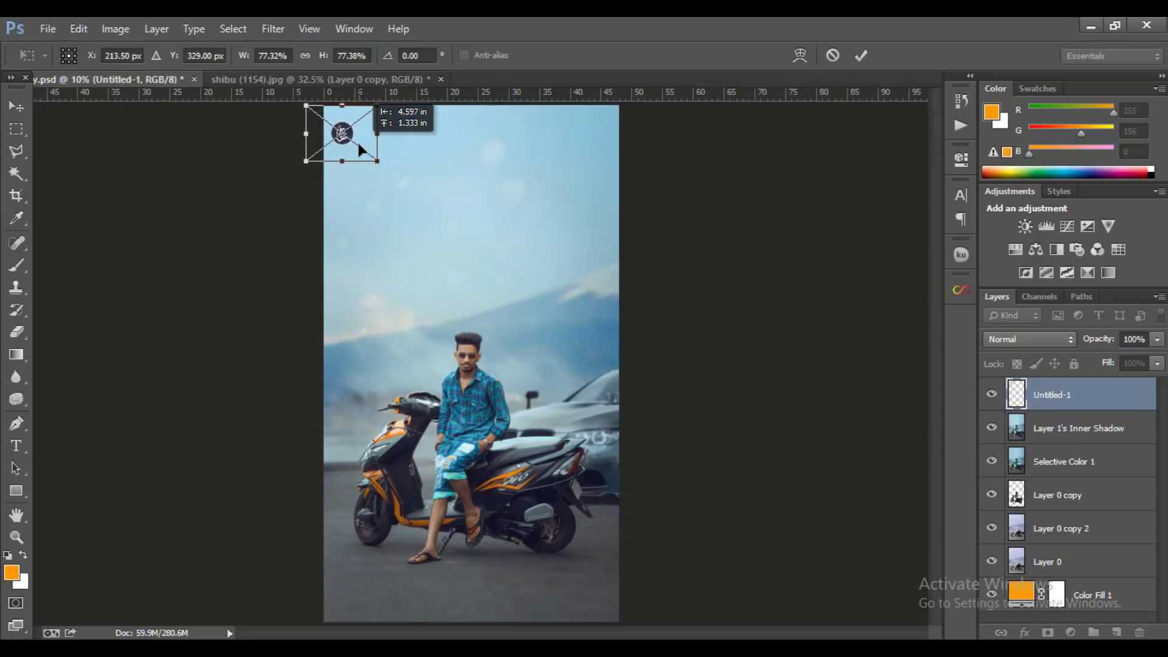
key(Return)
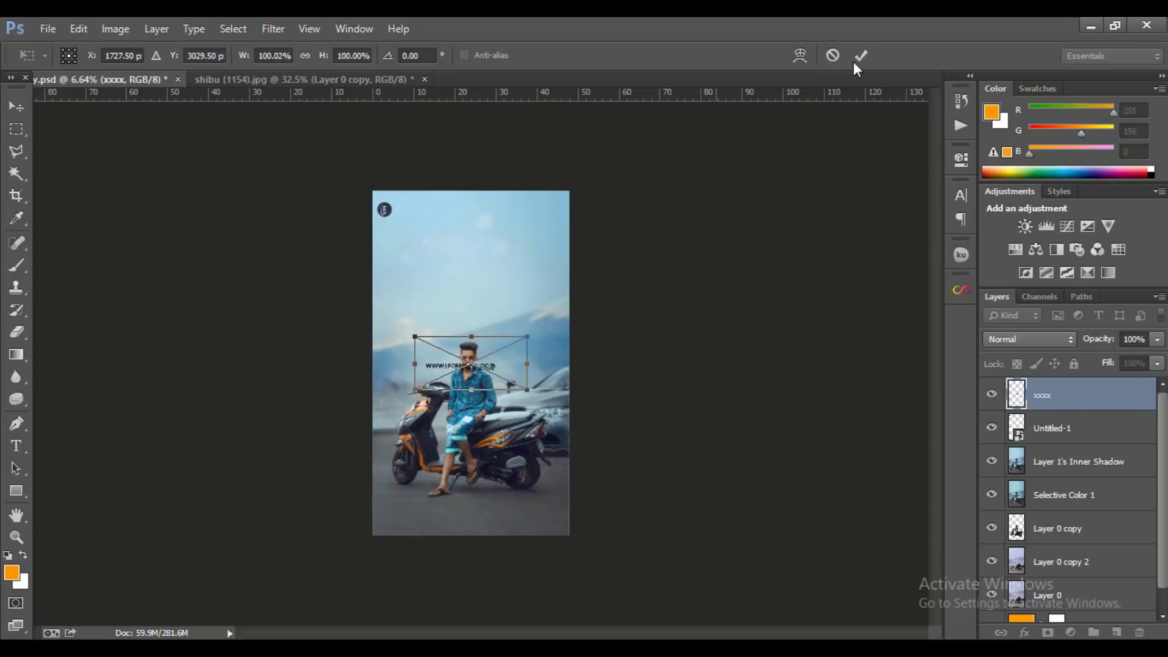
- Rasterize the website watermark layer and move it to the bottom-right corner
click(859, 58)
right_click(1084, 401)
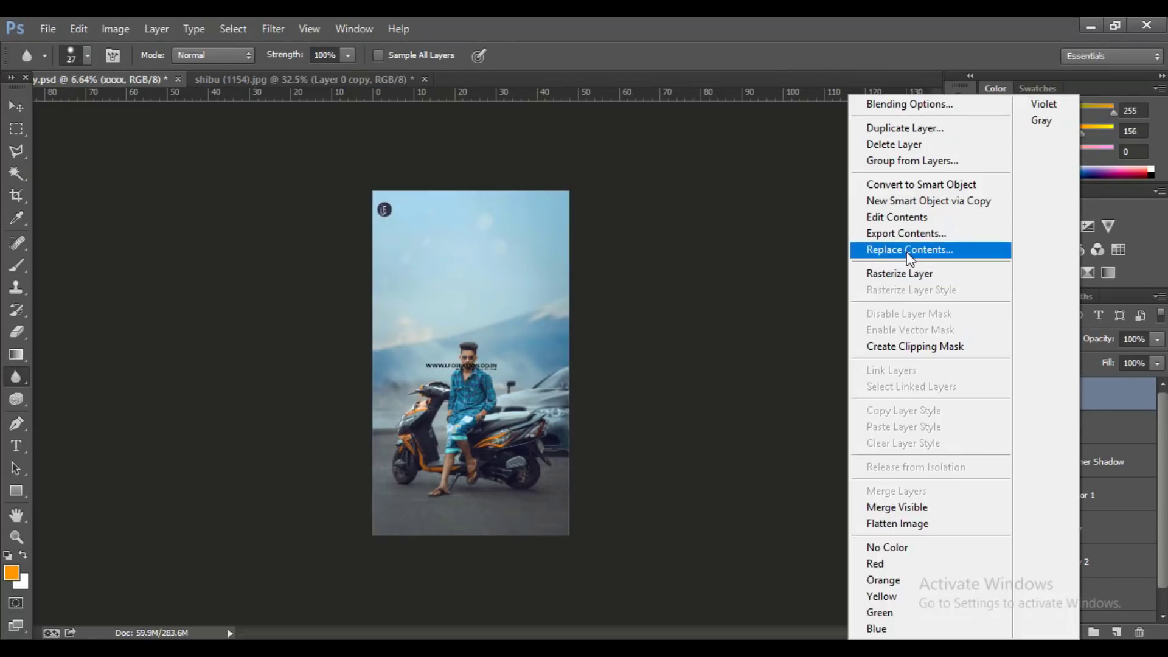
click(912, 272)
click(17, 110)
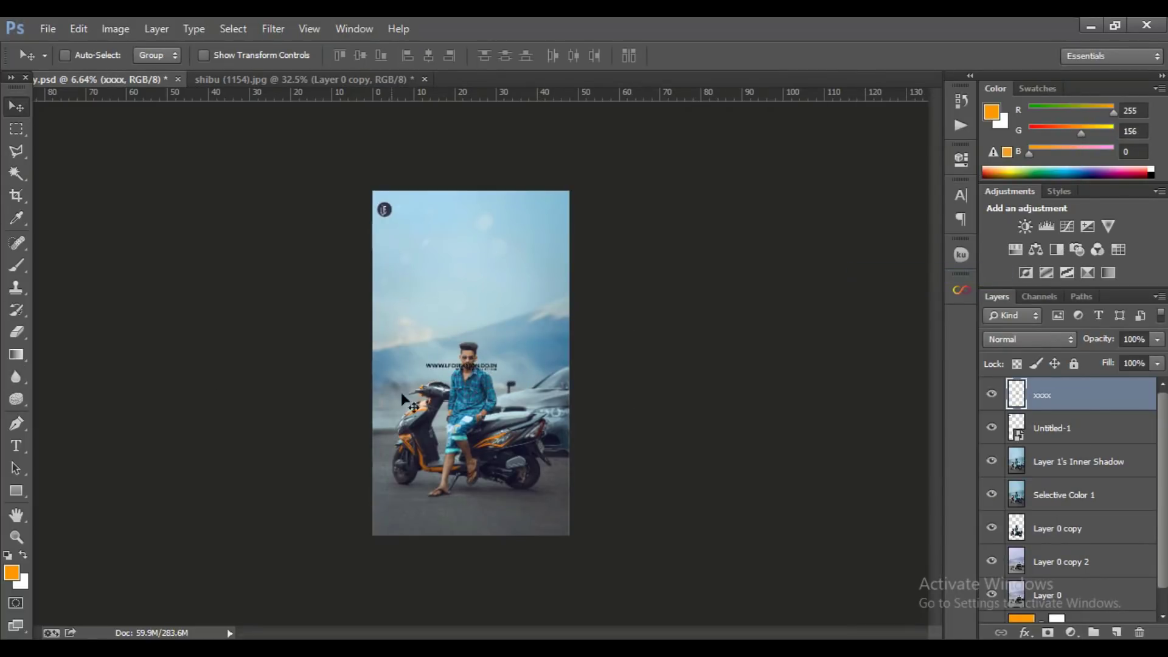
drag(498, 396, 539, 520)
- Scale the watermark down to about two-thirds size
key(ctrl+0)
scroll(551, 539, up, 1)
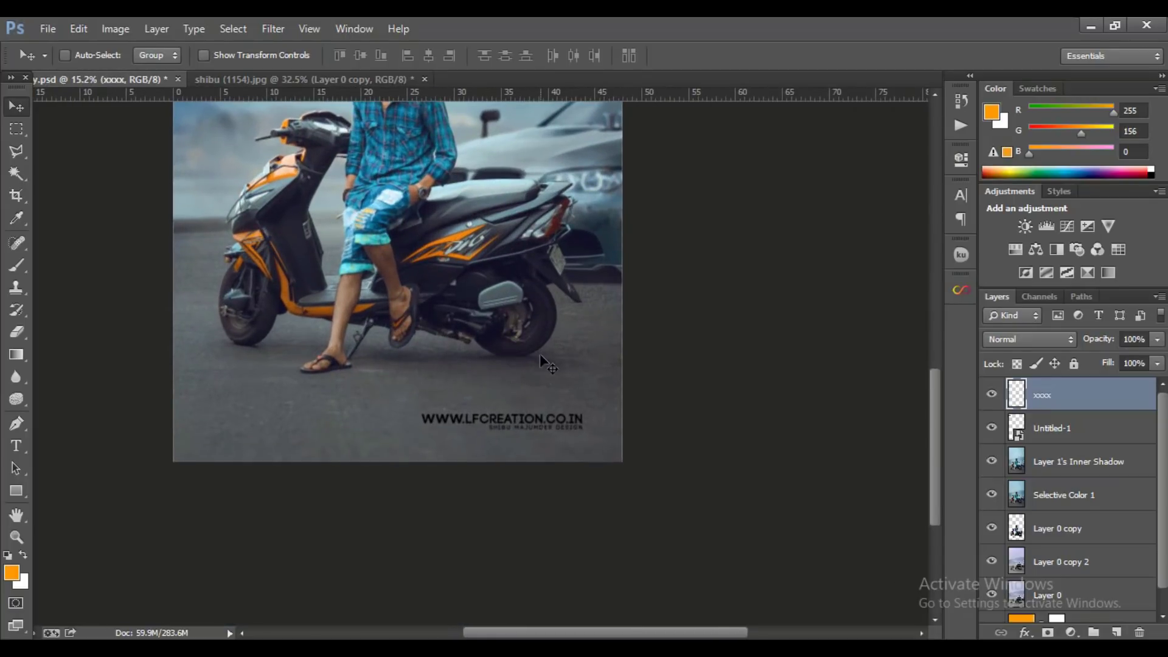
key(ctrl+t)
mouse_move(581, 428)
mouse_down()
mouse_move(555, 428)
mouse_move(584, 436)
mouse_up()
click(859, 56)
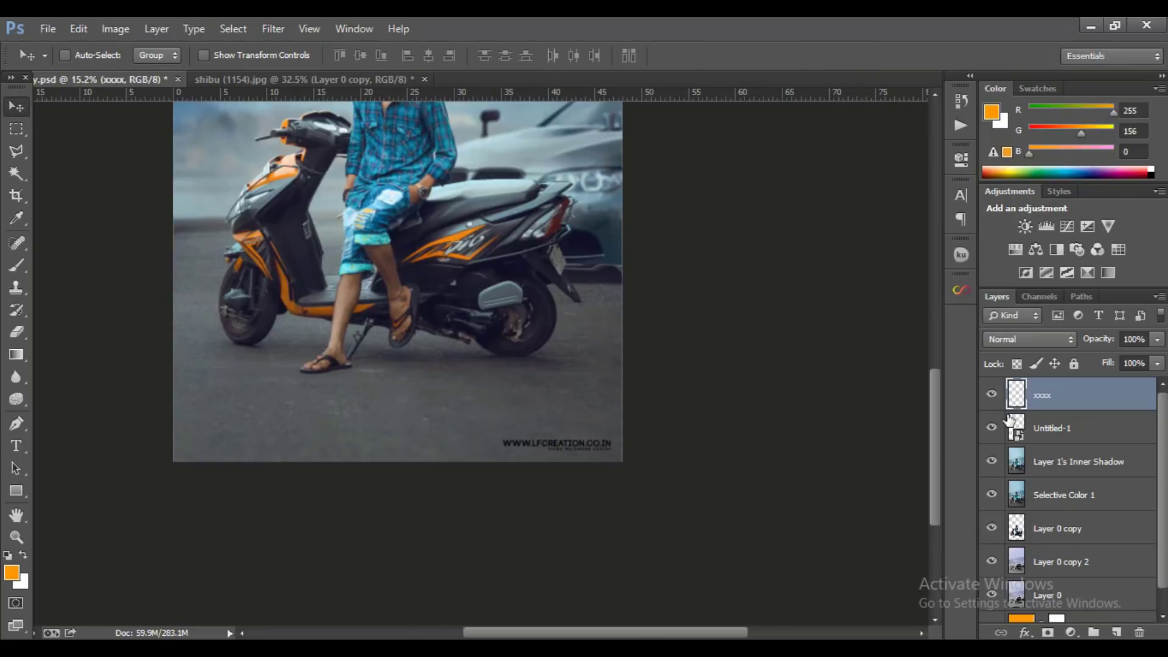
scroll(755, 408, down, 2)
scroll(756, 408, down, 2)
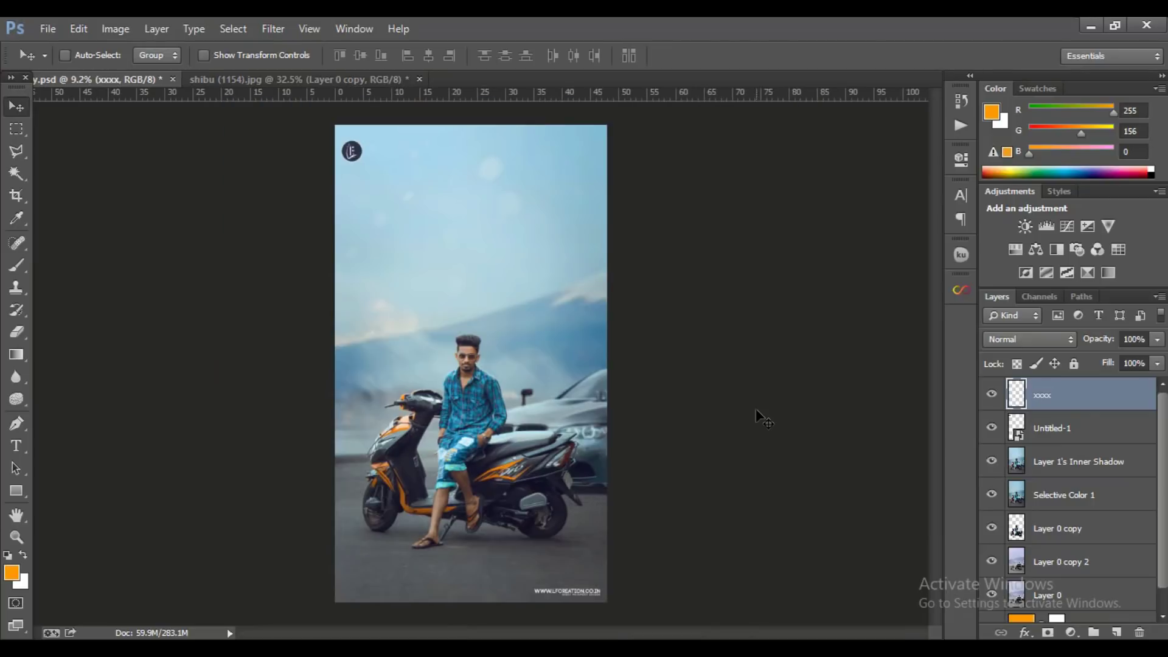